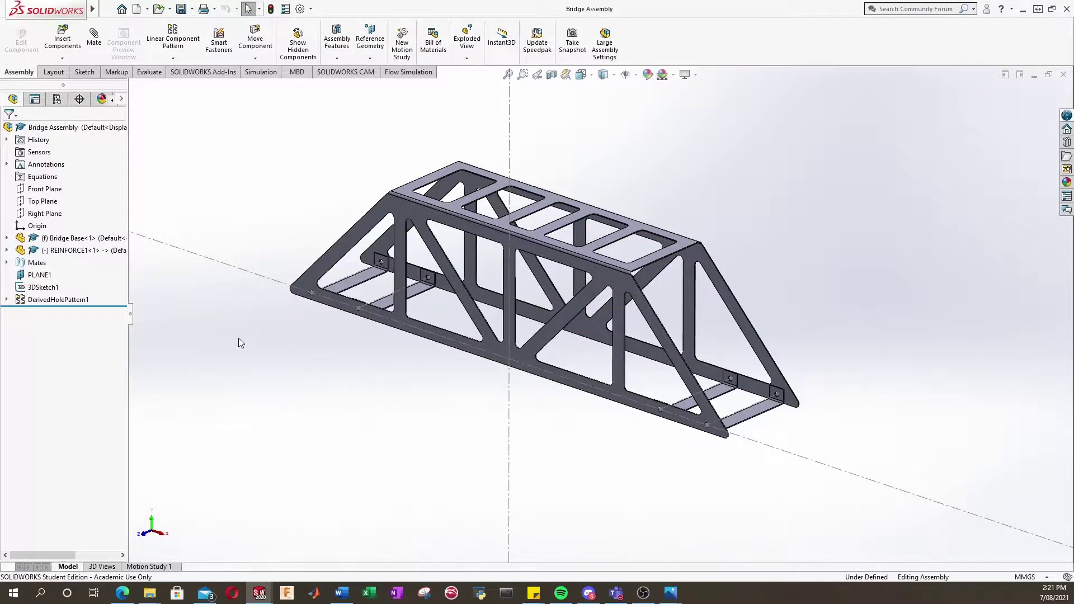
# Step: Create a new assembly and place BRIDGE FIXTURE in it as the first component
pyautogui.click(109, 9)
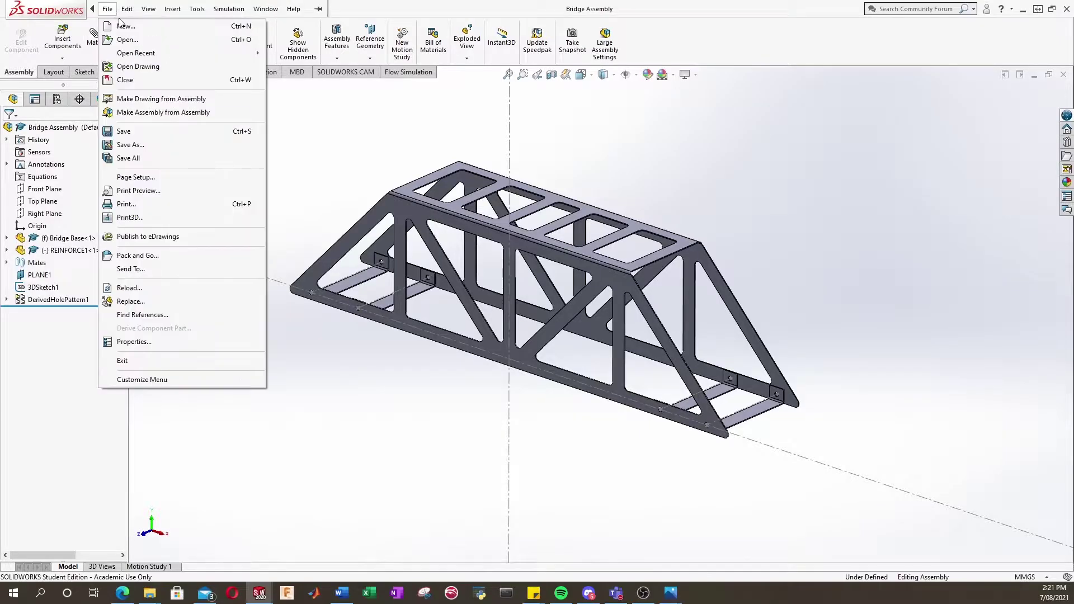
pyautogui.click(118, 23)
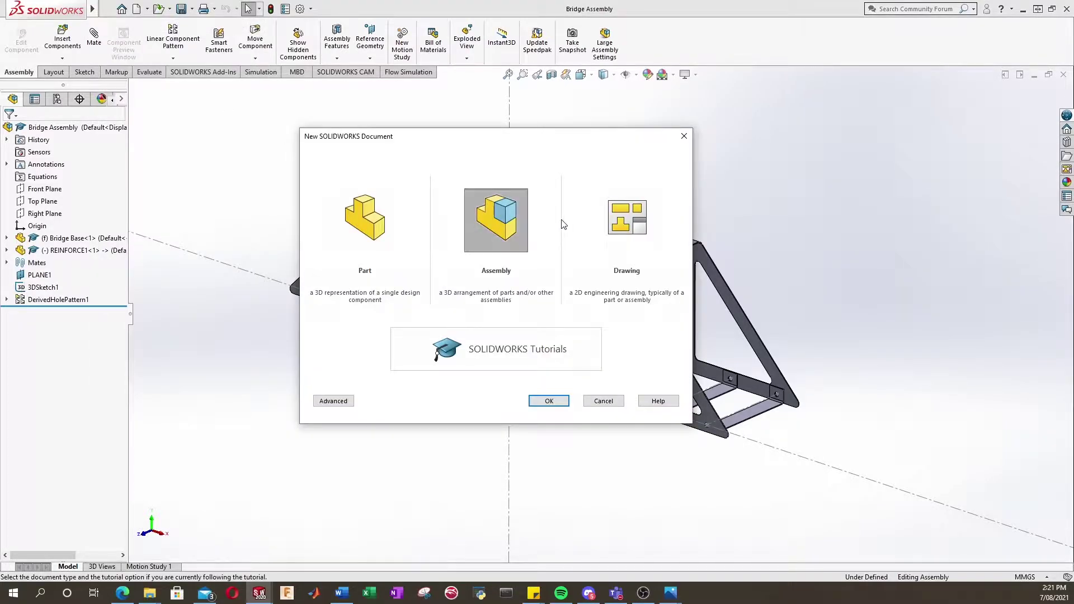
pyautogui.click(541, 402)
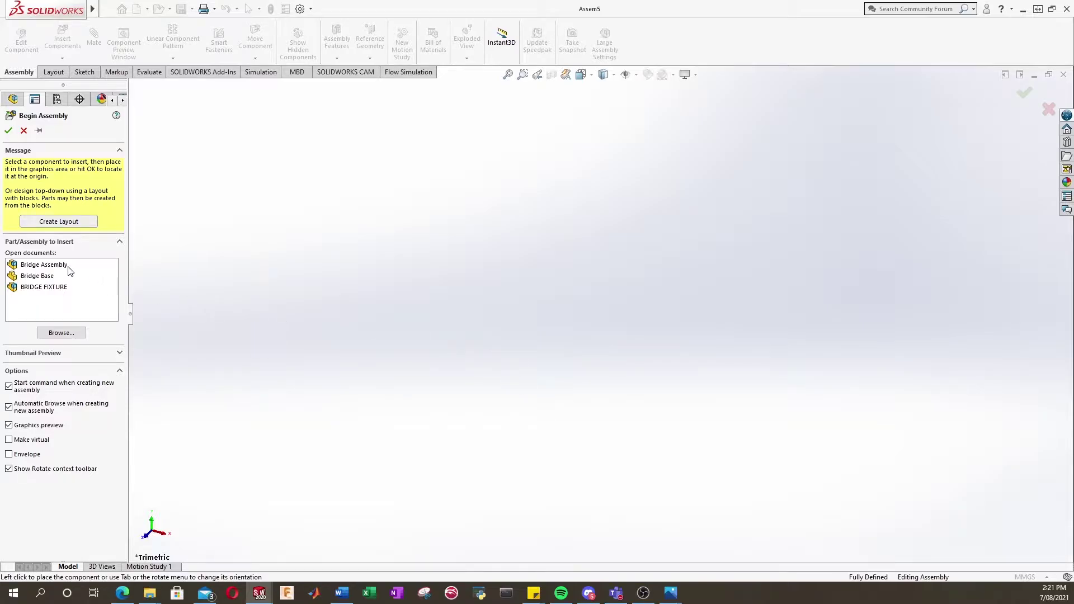
pyautogui.click(45, 287)
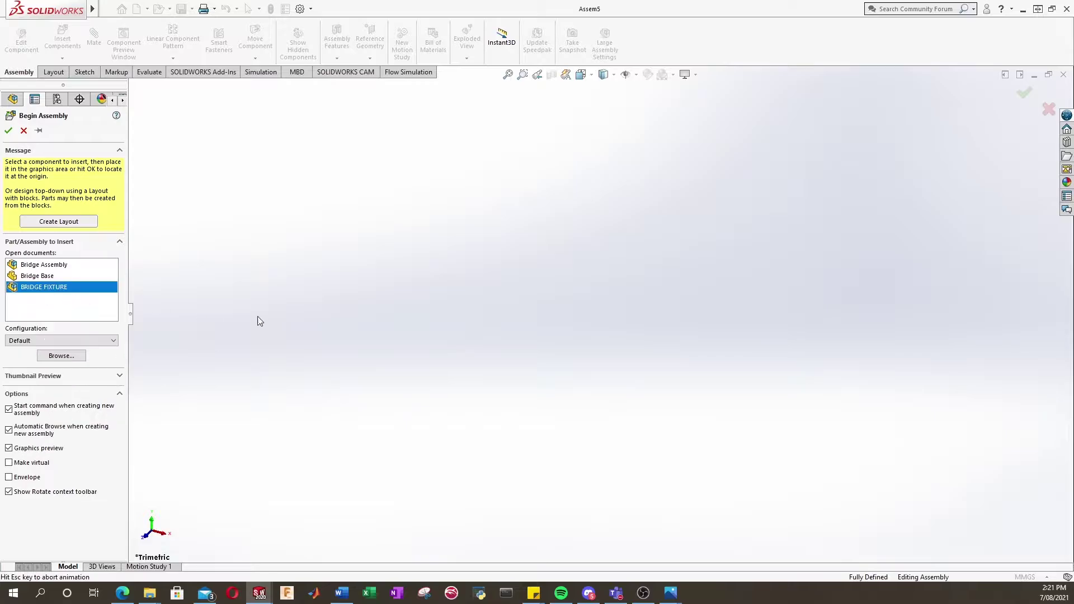
pyautogui.click(538, 317)
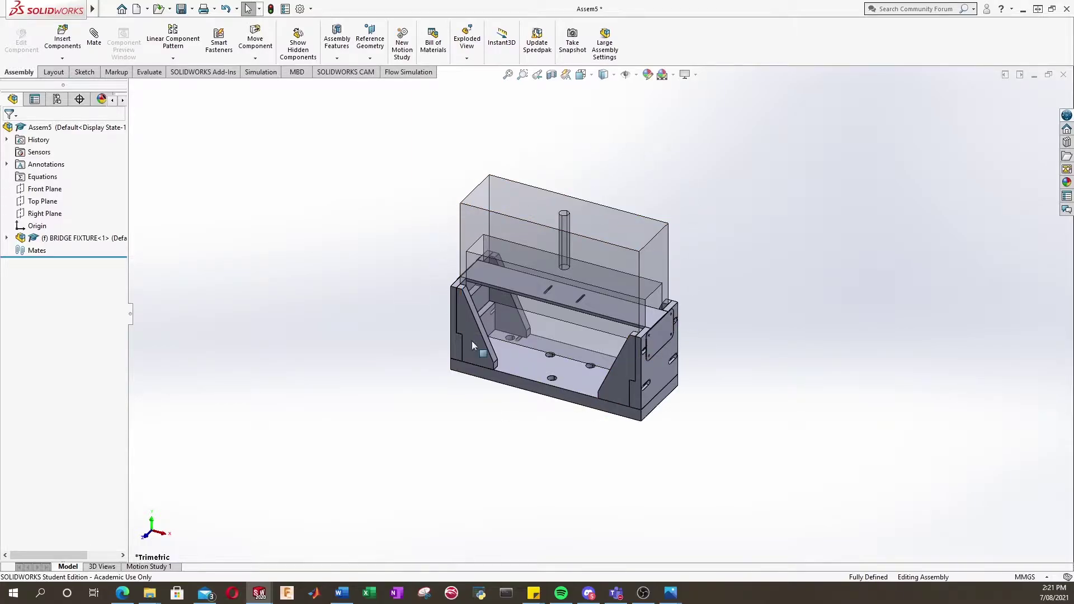
pyautogui.scroll(-2, 673, 355)
pyautogui.scroll(2, 541, 217)
pyautogui.scroll(-1, 539, 205)
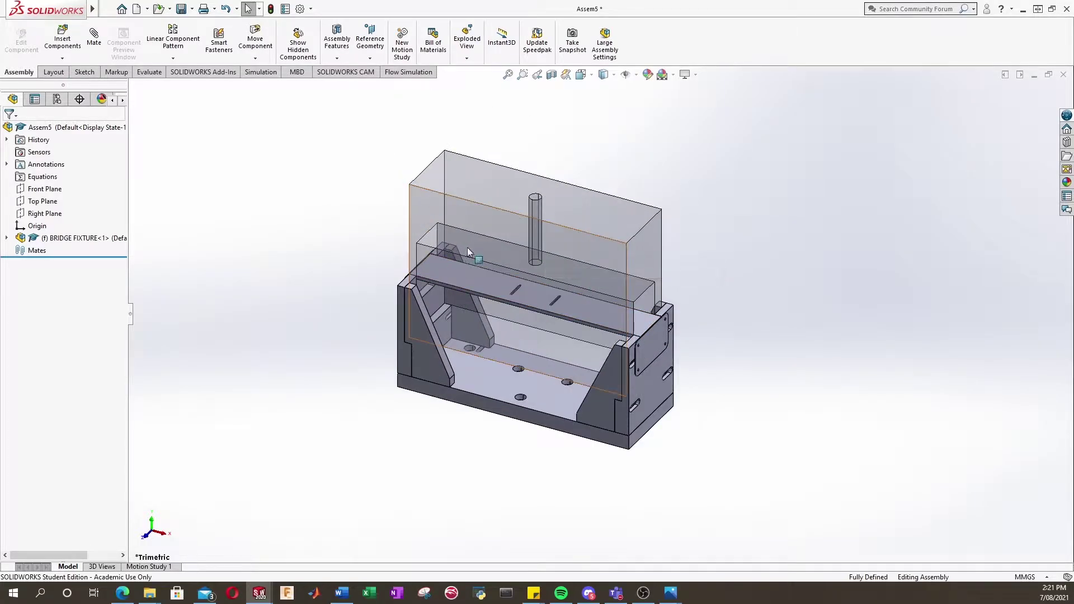
pyautogui.rightClick(57, 241)
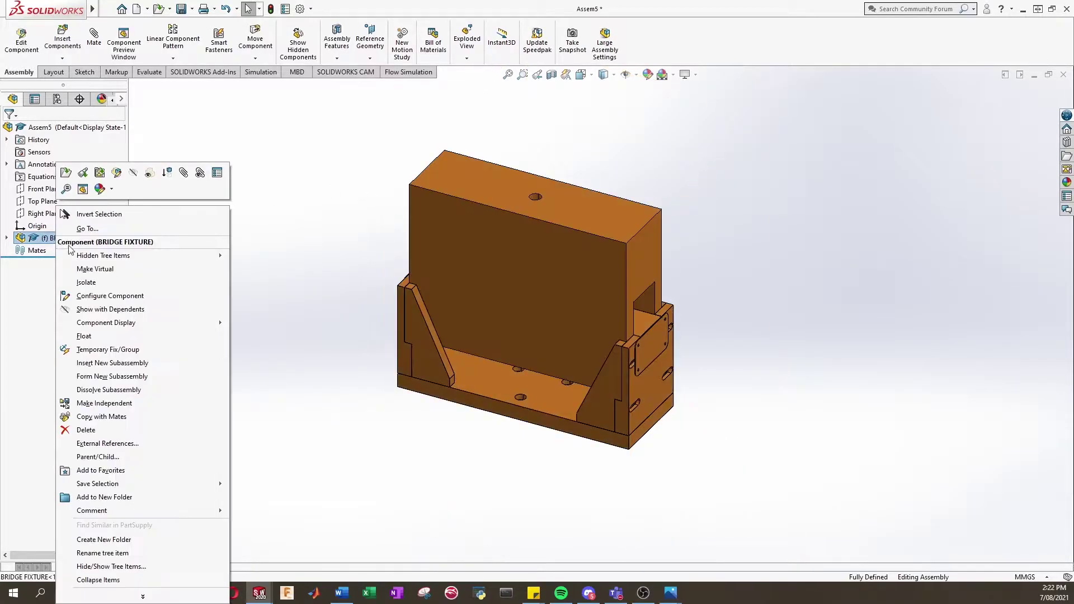
pyautogui.click(84, 336)
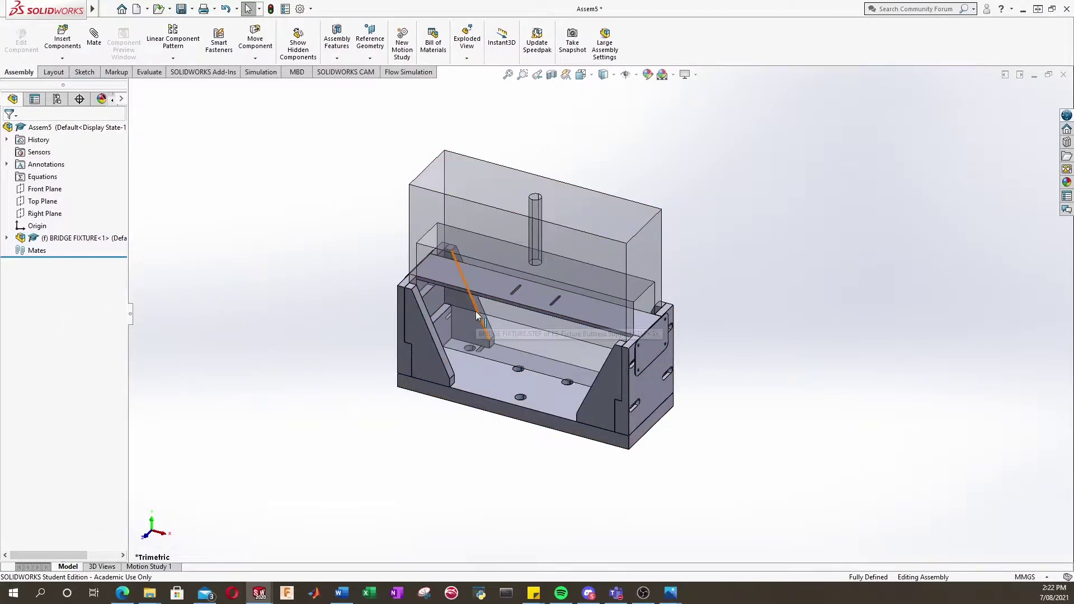
# Step: Insert the Bridge Assembly as a second component in front of the fixture
pyautogui.click(62, 40)
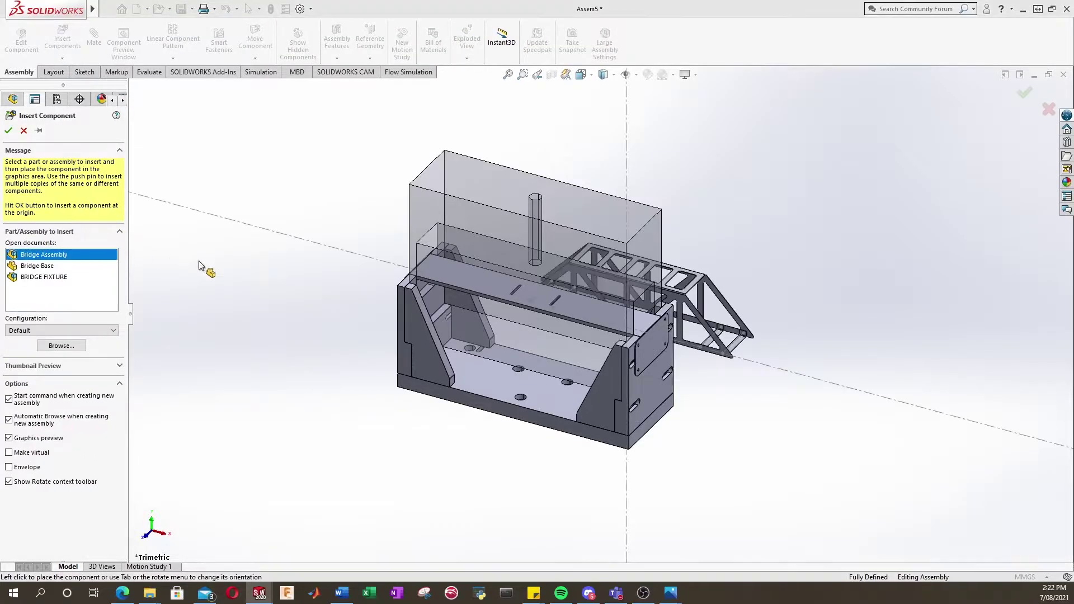
pyautogui.click(417, 327)
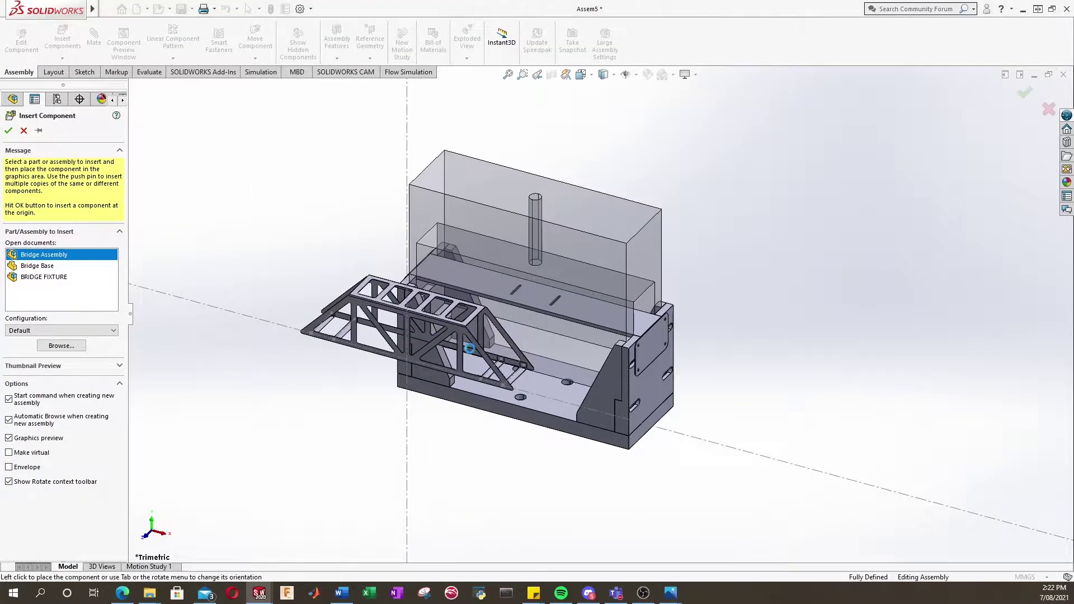
# Step: Add a coincident mate between the bottom face of the bridge side and the horizontal ledge of the fixture's stand-off
pyautogui.scroll(-5, 368, 369)
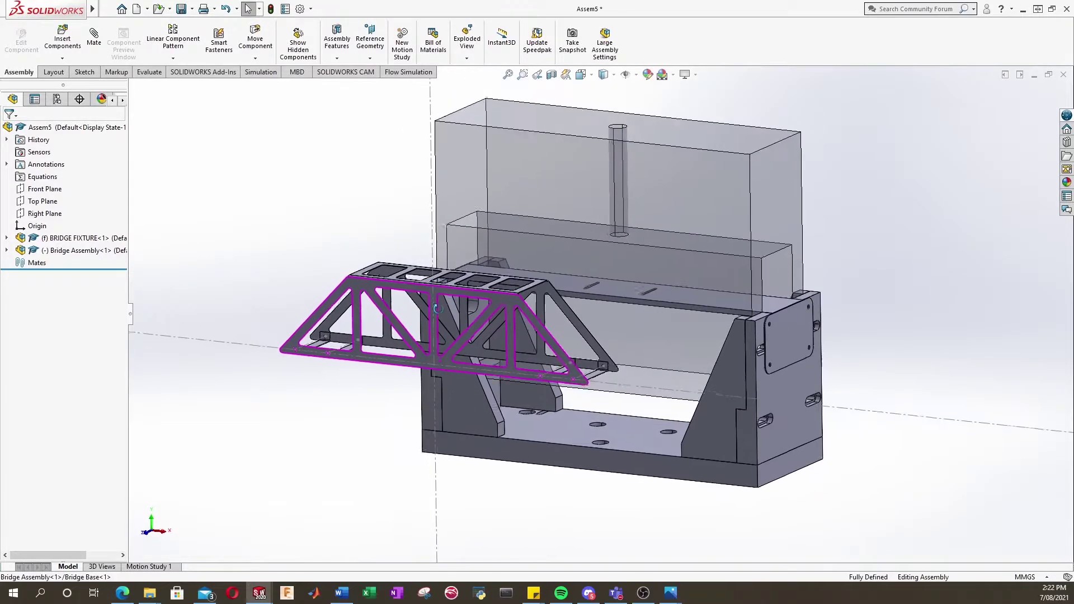
pyautogui.scroll(-4, 442, 402)
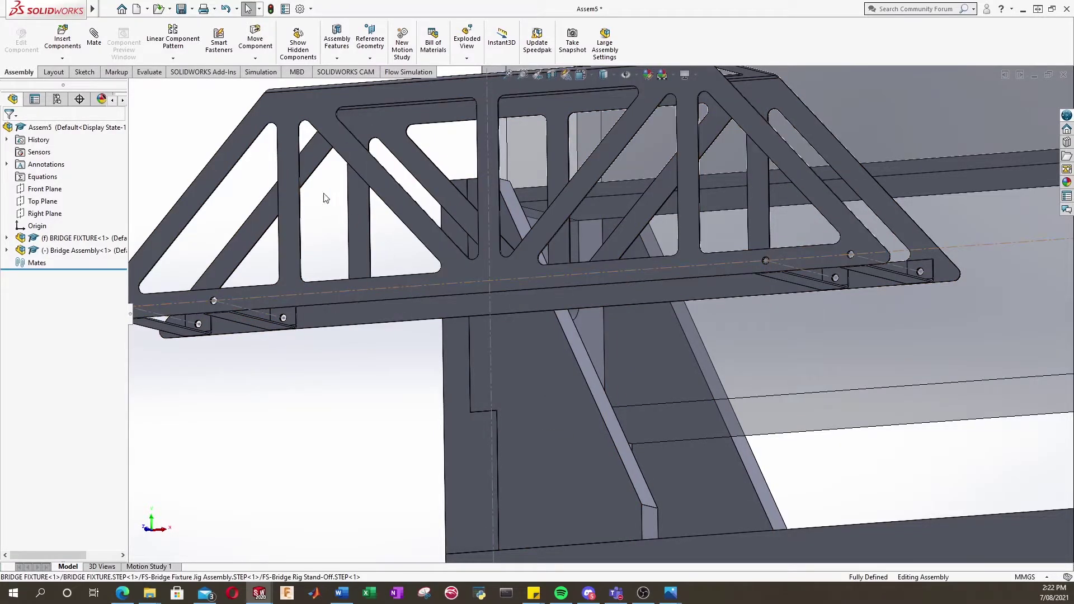
pyautogui.keyDown('ctrl'); pyautogui.moveTo(190, 122); pyautogui.dragTo(295, 171, button='middle'); pyautogui.keyUp('ctrl')
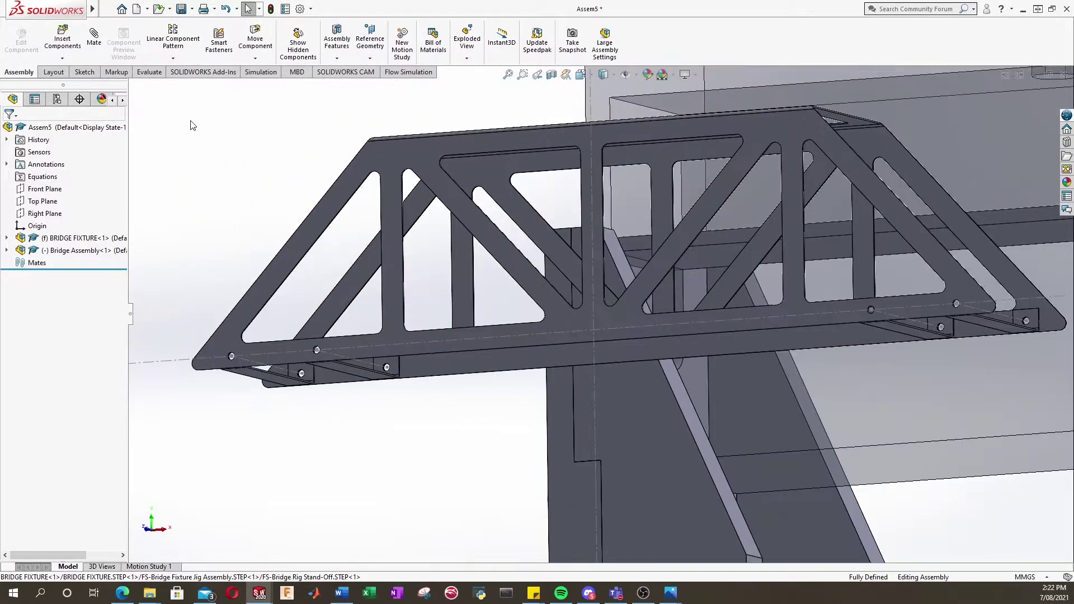
pyautogui.click(93, 47)
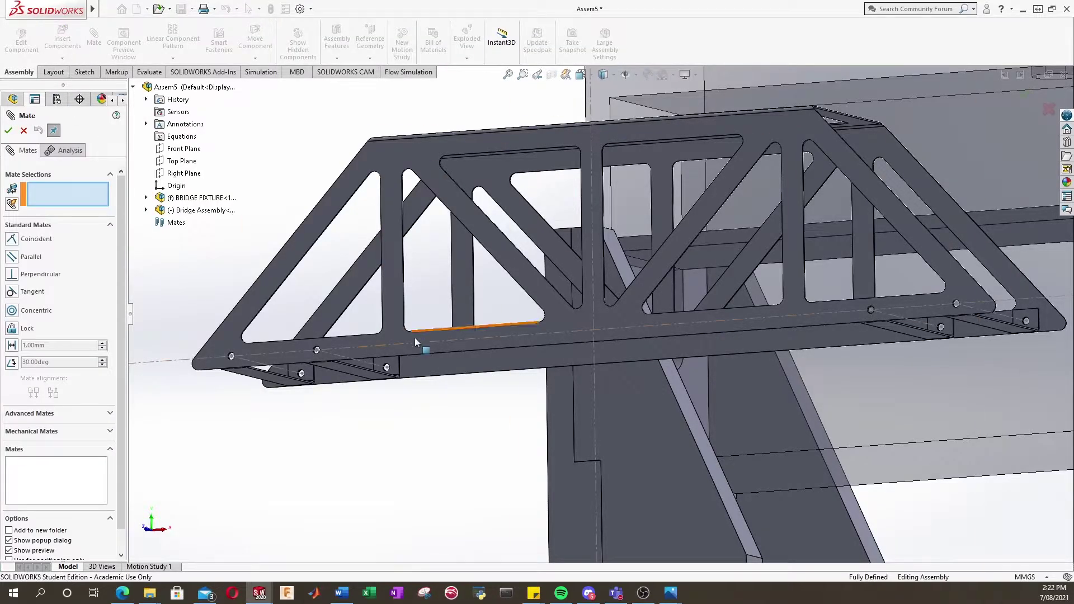
pyautogui.scroll(-4, 485, 392)
pyautogui.scroll(-2, 262, 299)
pyautogui.moveTo(262, 300); pyautogui.dragTo(237, 256, button='middle')
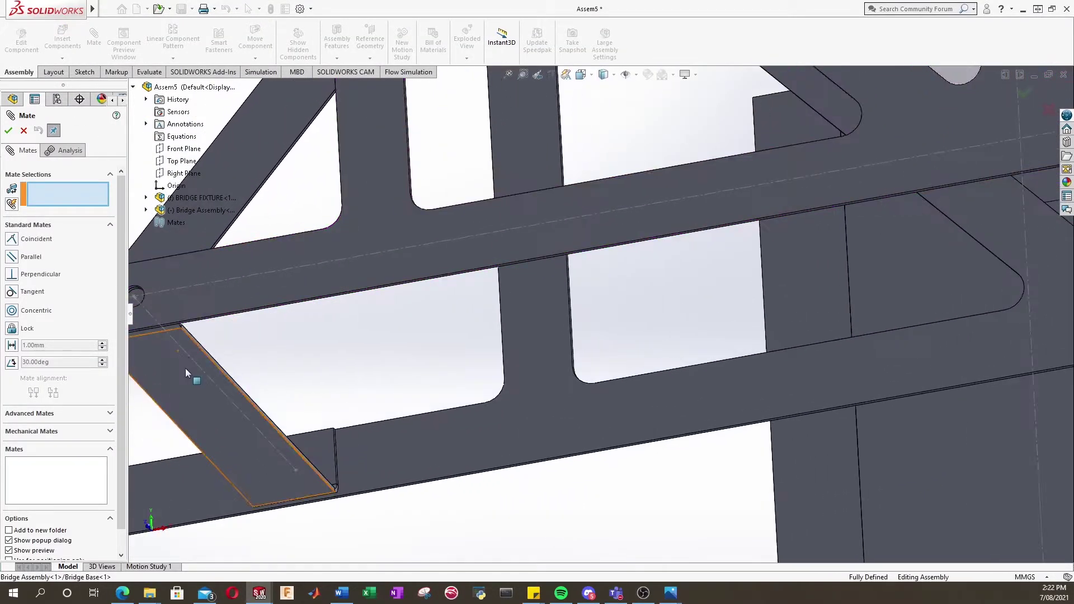
pyautogui.scroll(4, 270, 398)
pyautogui.scroll(-7, 285, 365)
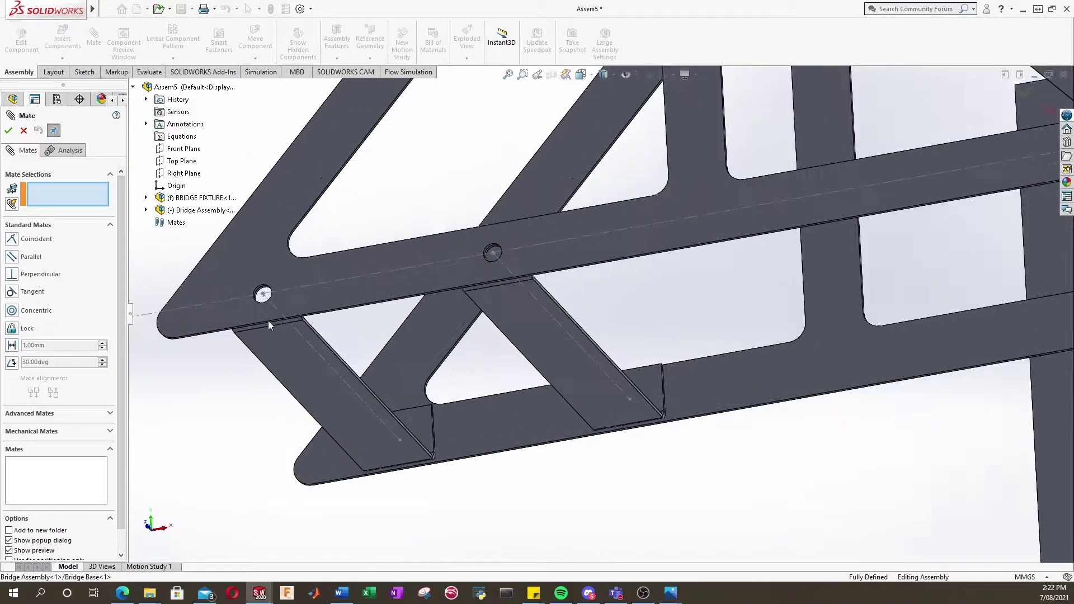
pyautogui.scroll(-3, 252, 311)
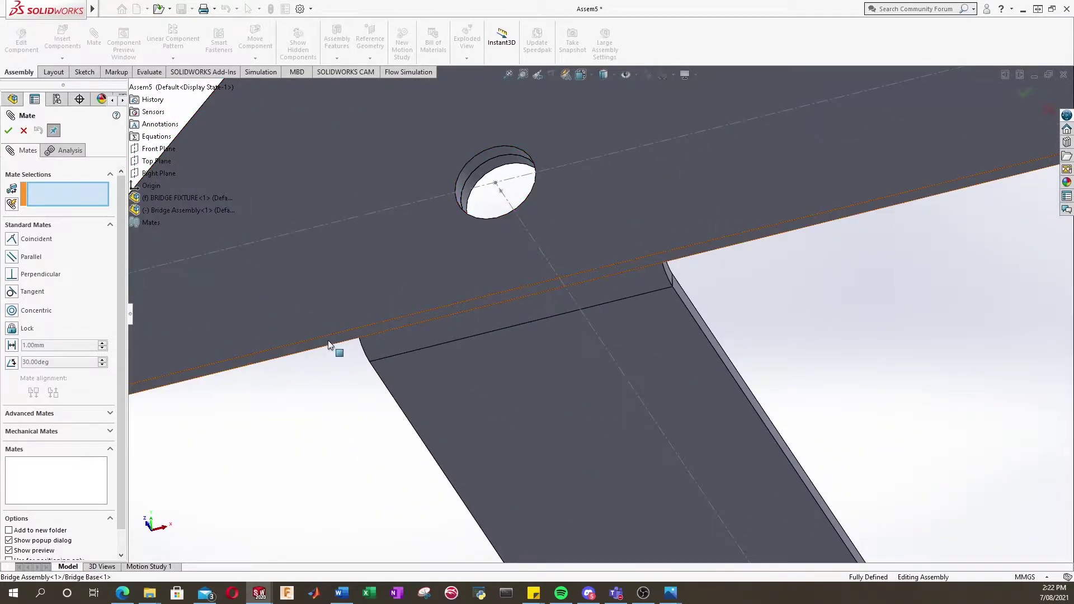
pyautogui.click(327, 340)
pyautogui.scroll(4, 327, 341)
pyautogui.moveTo(381, 344); pyautogui.dragTo(774, 433, button='middle')
pyautogui.scroll(5, 830, 390)
pyautogui.scroll(-6, 753, 384)
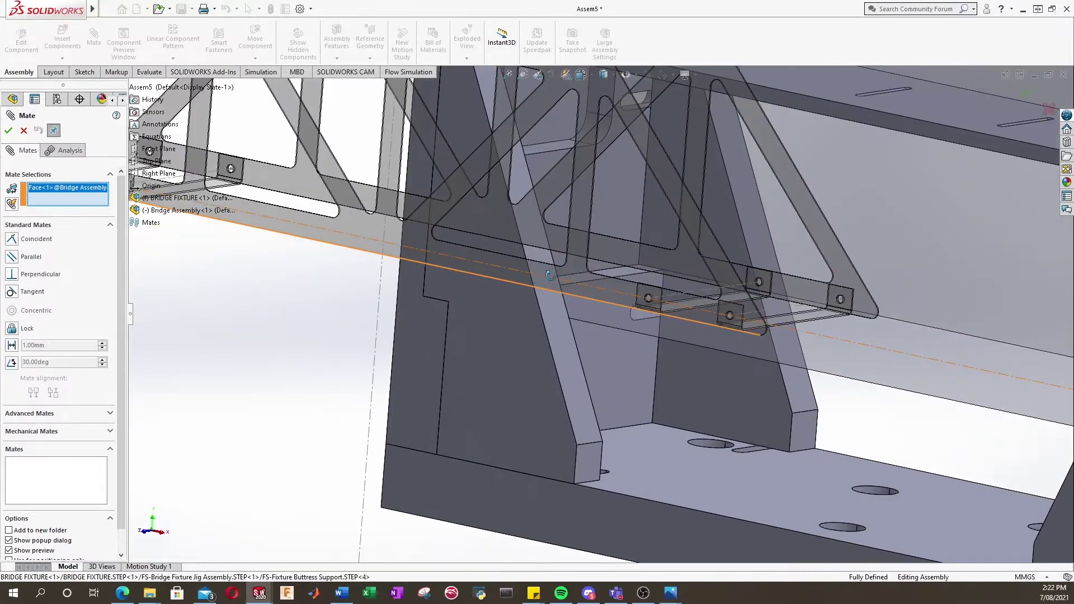
pyautogui.moveTo(644, 184); pyautogui.dragTo(621, 224, button='middle')
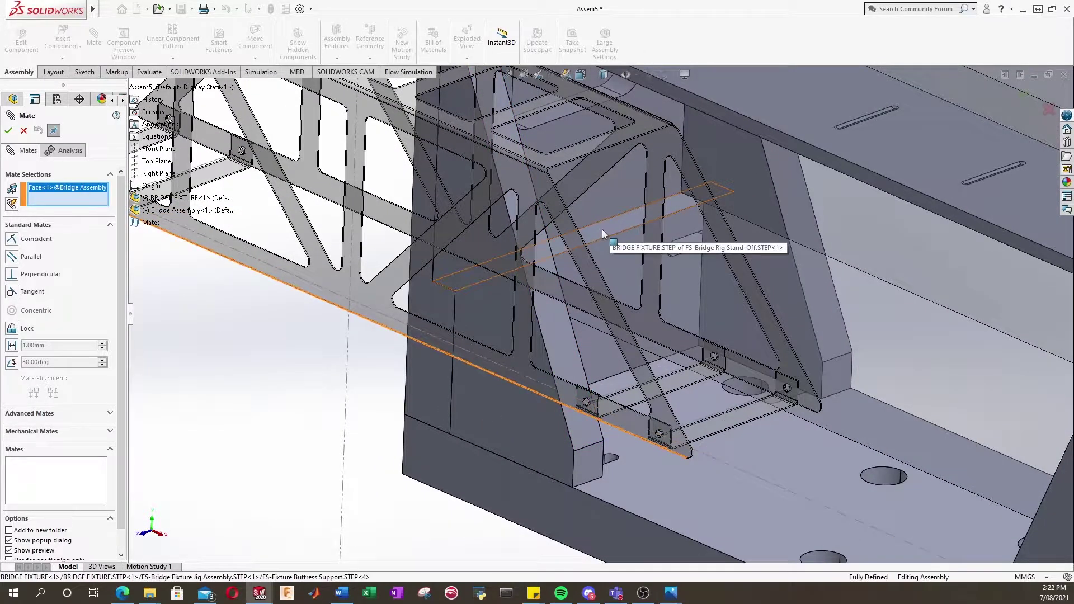
pyautogui.click(604, 230)
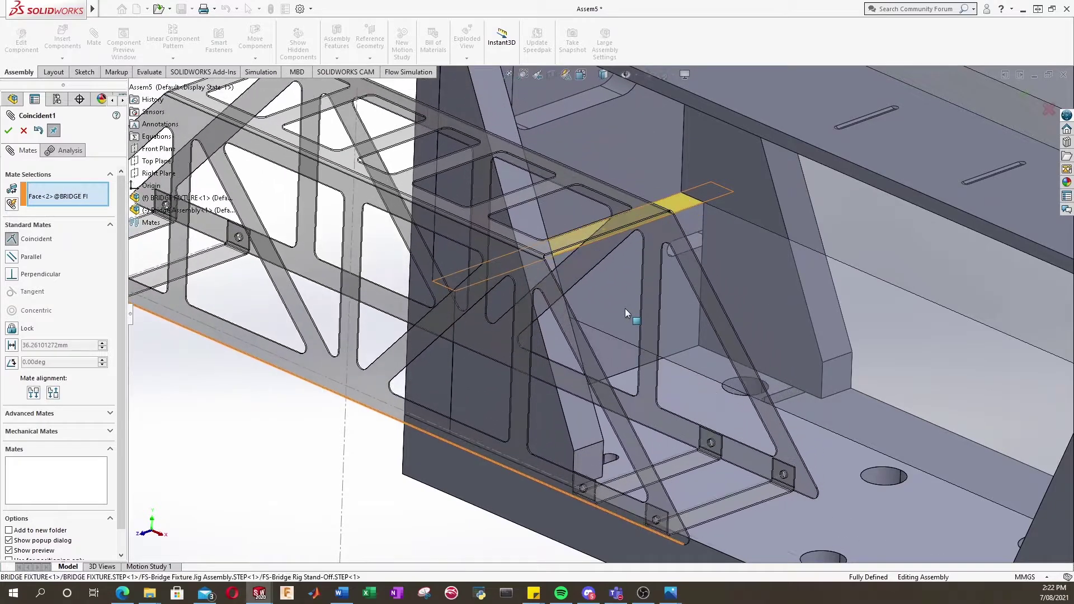
pyautogui.click(750, 294)
# Step: Add a tangent mate between the rounded lower end of the bridge and the inner vertical face of the fixture's stand-off
pyautogui.press('f')
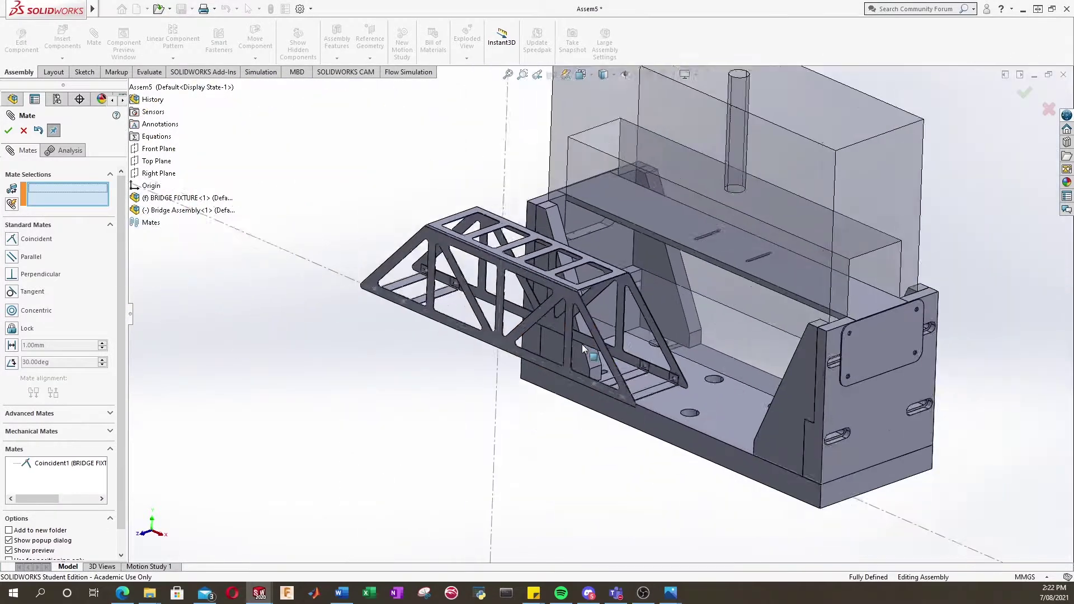
pyautogui.scroll(-10, 401, 239)
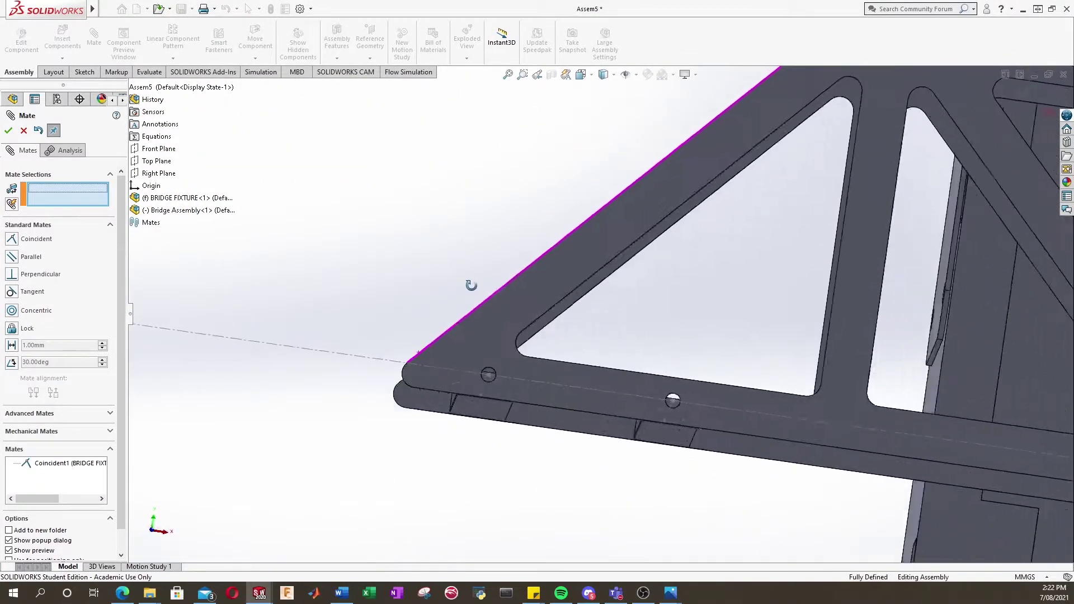
pyautogui.scroll(-3, 414, 384)
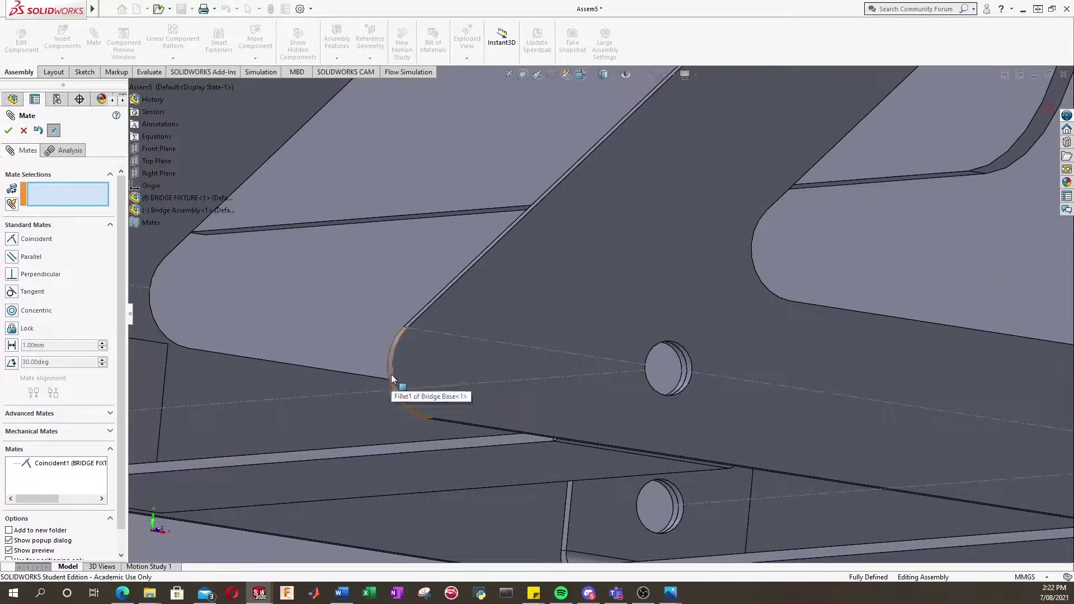
pyautogui.click(391, 375)
pyautogui.scroll(5, 525, 348)
pyautogui.moveTo(526, 348)
pyautogui.mouseDown(button='middle')
pyautogui.moveTo(552, 349)
pyautogui.moveTo(529, 353)
pyautogui.mouseUp(button='middle')
pyautogui.scroll(3, 529, 354)
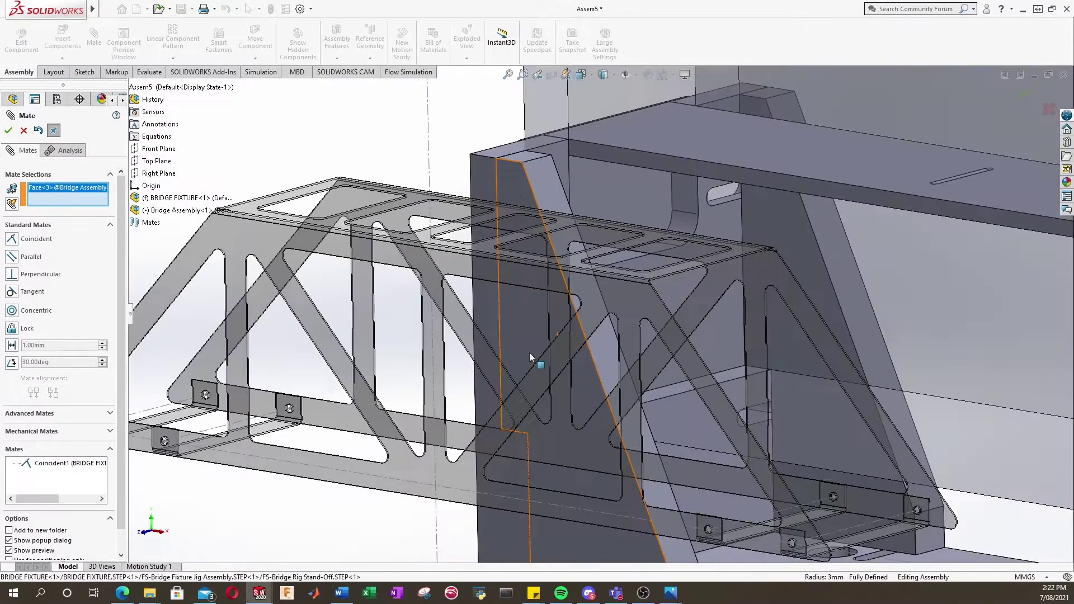
pyautogui.scroll(2, 585, 385)
pyautogui.moveTo(585, 385); pyautogui.dragTo(576, 388, button='middle')
pyautogui.click(727, 272)
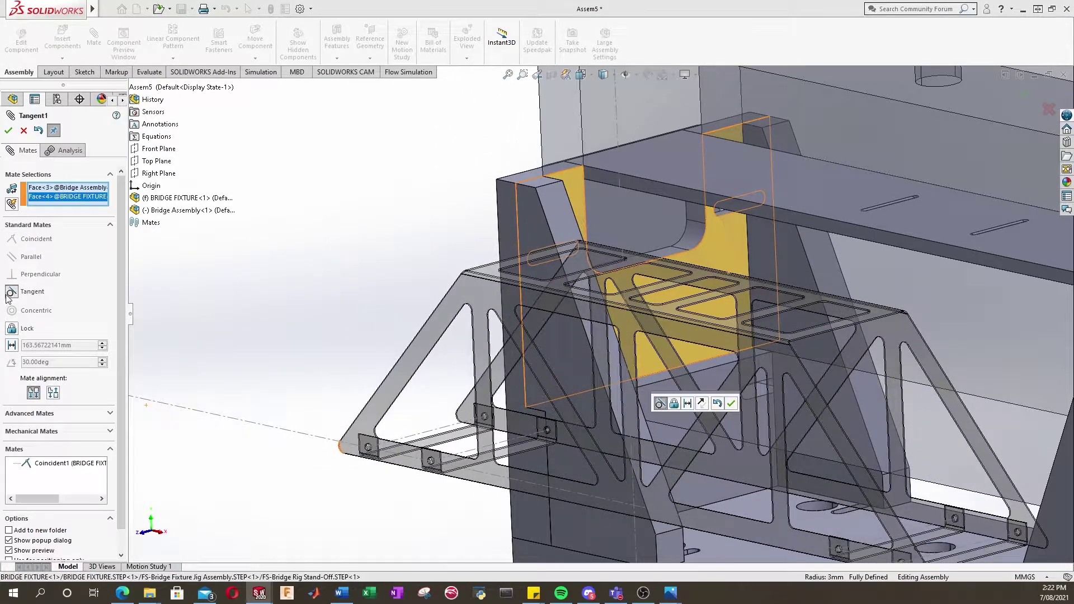
pyautogui.click(9, 132)
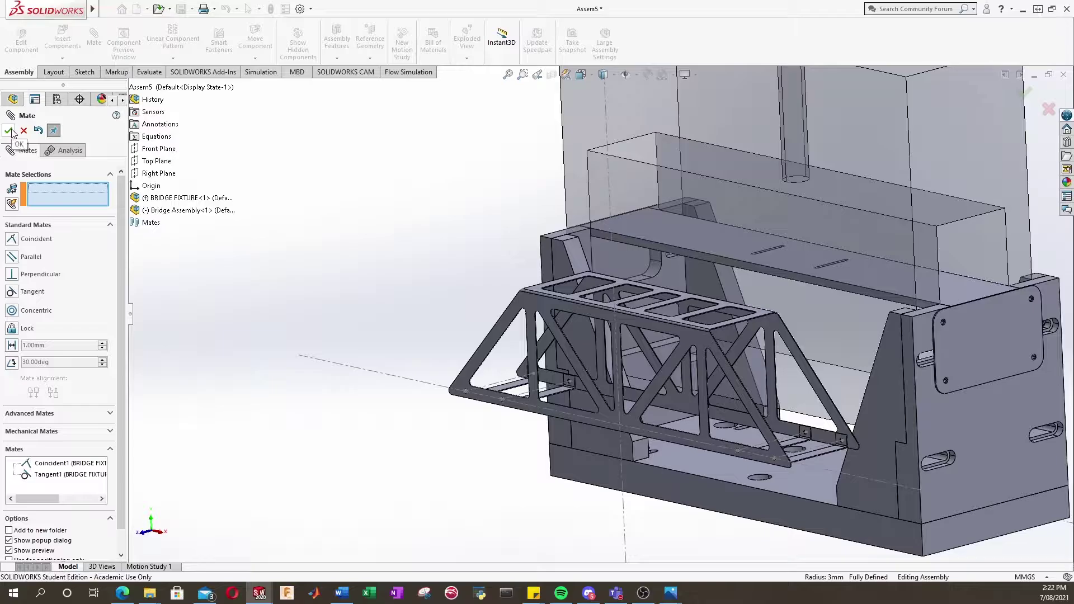
pyautogui.click(12, 133)
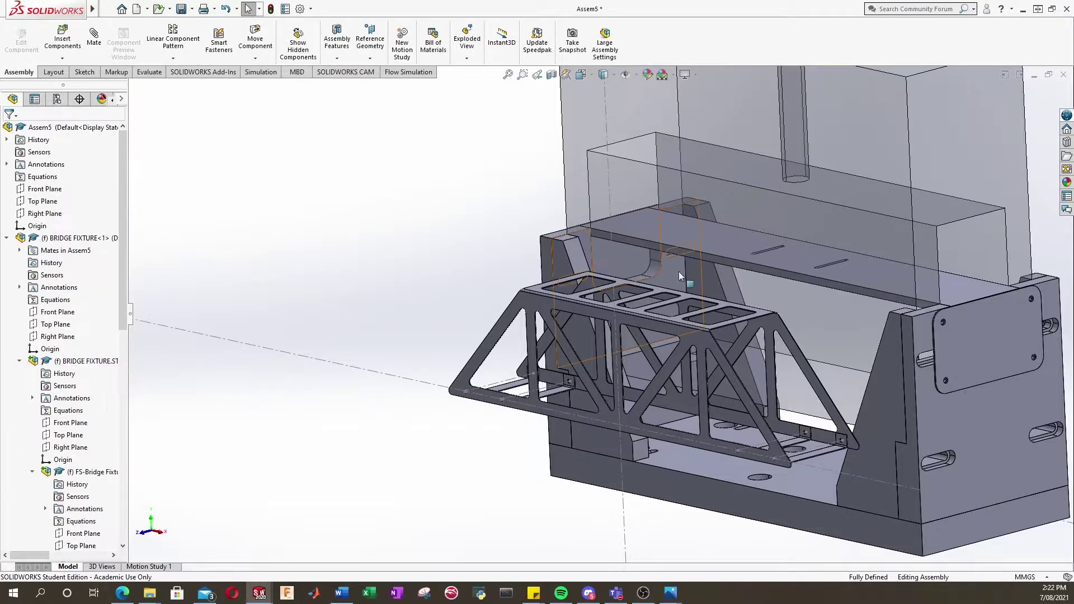
# Step: In the top view, move the bridge assembly sideways into the fixture until it lines up with the main road plate
pyautogui.moveTo(686, 324); pyautogui.dragTo(621, 347, button='middle')
pyautogui.scroll(3, 824, 364)
pyautogui.scroll(-2, 824, 365)
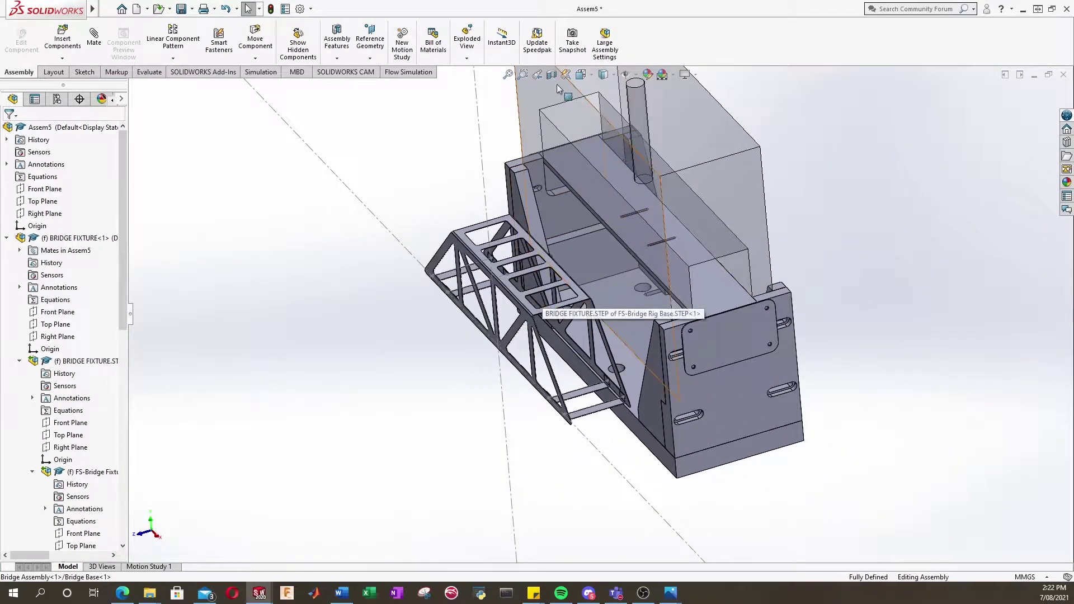
pyautogui.click(581, 75)
pyautogui.click(434, 311)
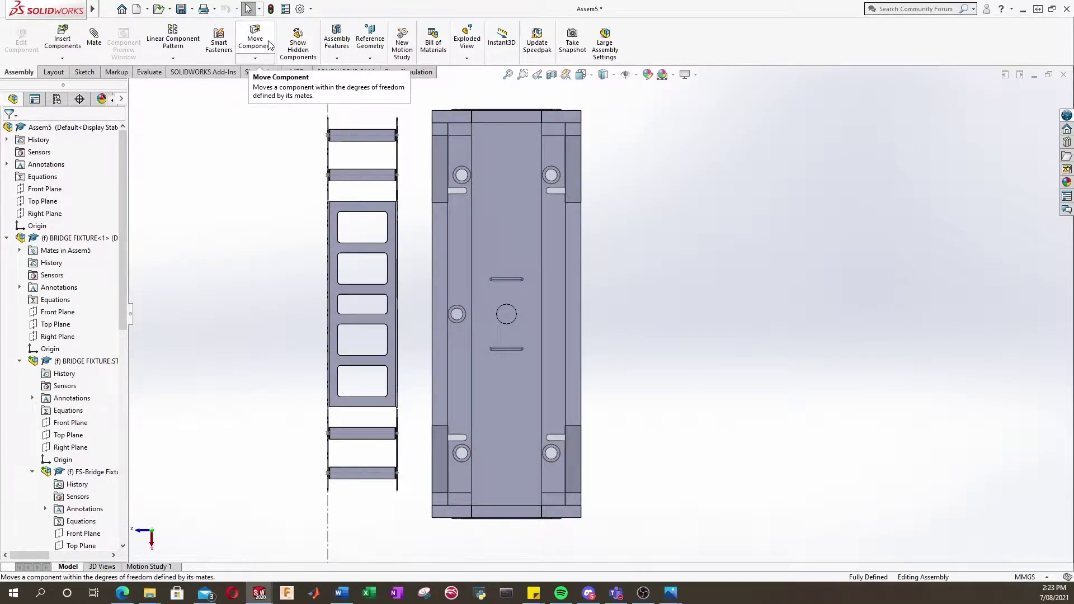
pyautogui.click(269, 47)
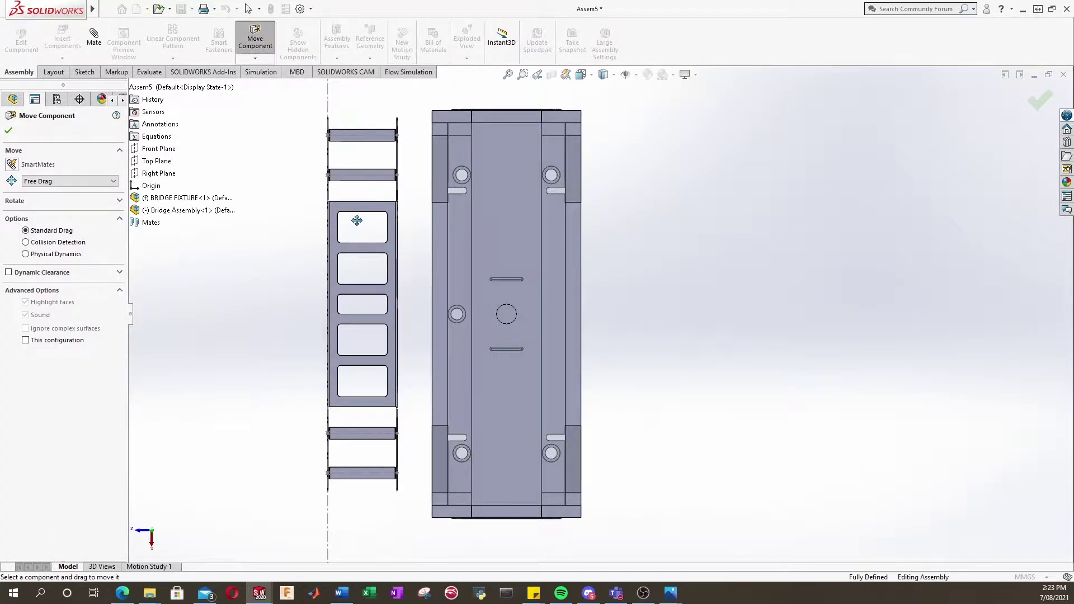
pyautogui.moveTo(363, 248); pyautogui.dragTo(505, 261)
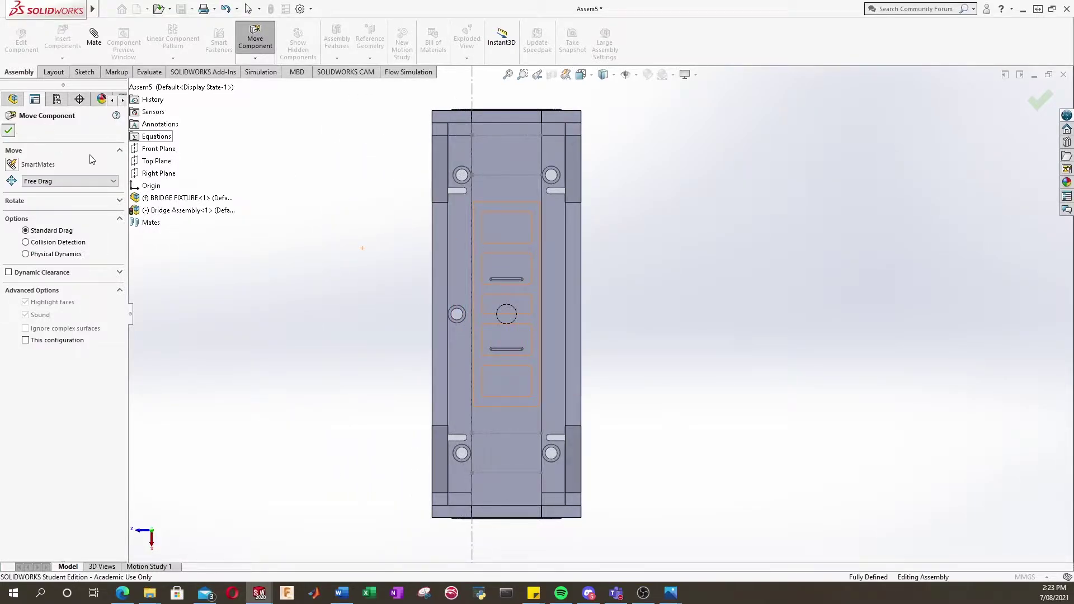
pyautogui.click(8, 130)
# Step: Check the normal distance between the bridge's outer side face and the main road plate's side face
pyautogui.scroll(-1, 552, 392)
pyautogui.moveTo(443, 460); pyautogui.dragTo(503, 264, button='middle')
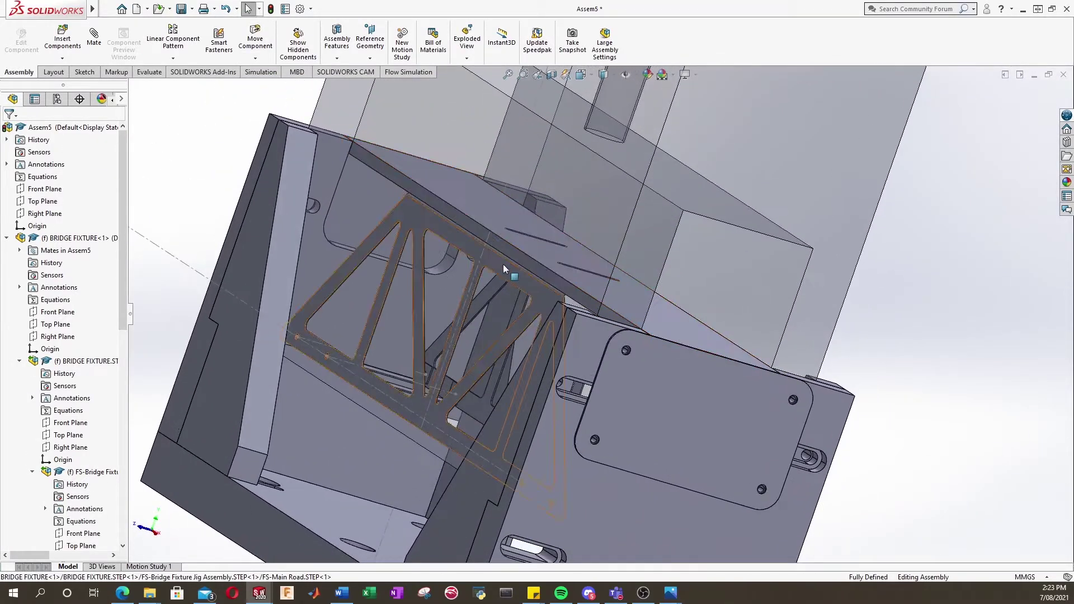
pyautogui.click(503, 264)
pyautogui.keyDown('ctrl'); pyautogui.click(506, 275); pyautogui.keyUp('ctrl')
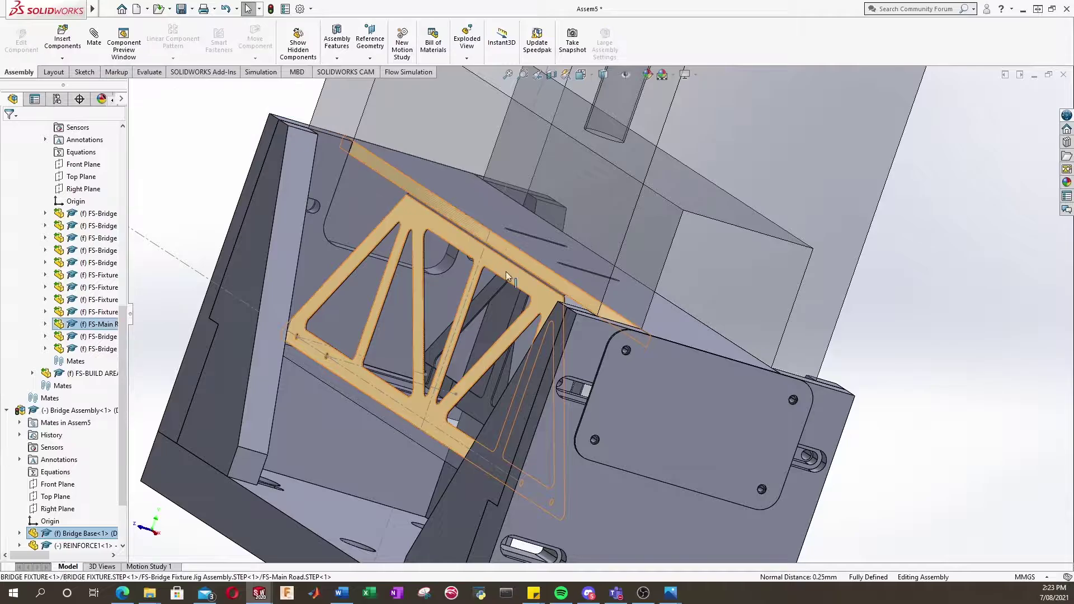
pyautogui.click(201, 185)
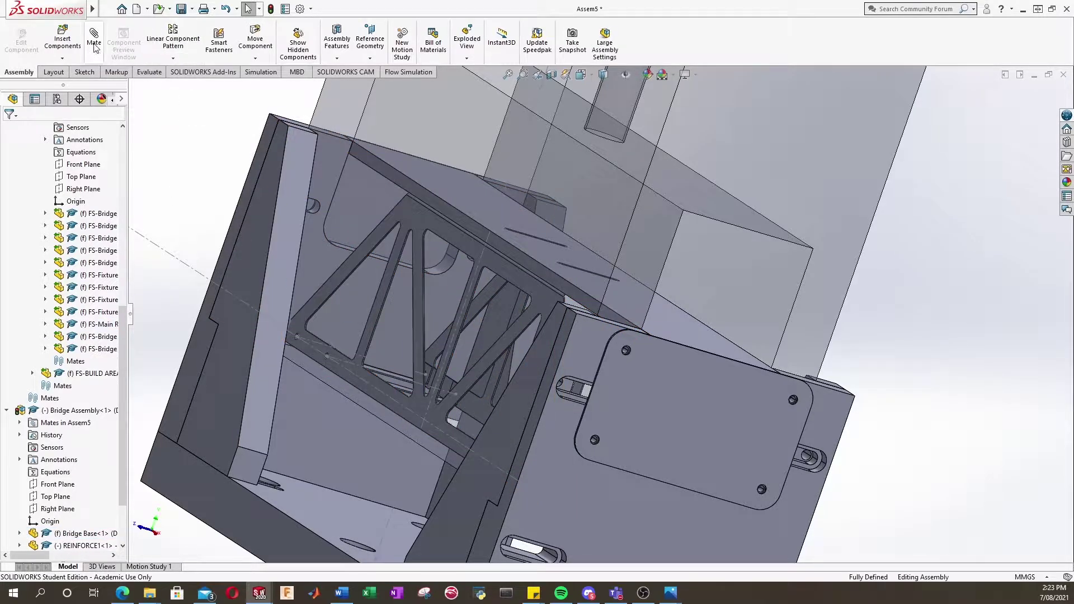
# Step: Add a coincident mate between the bridge's outer side face and the side face of the main road plate
pyautogui.click(467, 244)
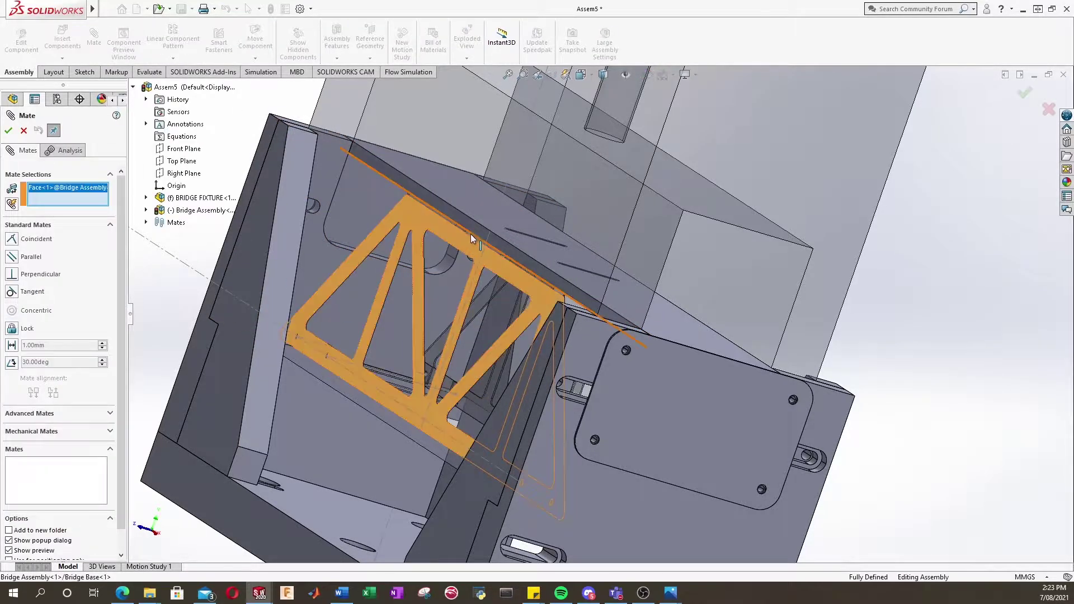
pyautogui.click(465, 223)
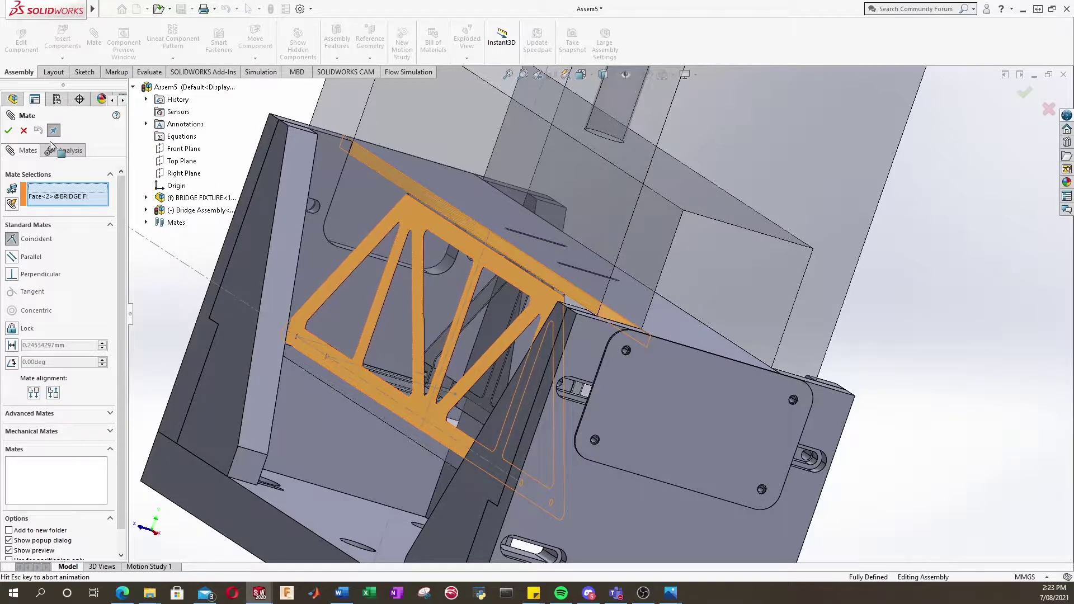
pyautogui.click(8, 131)
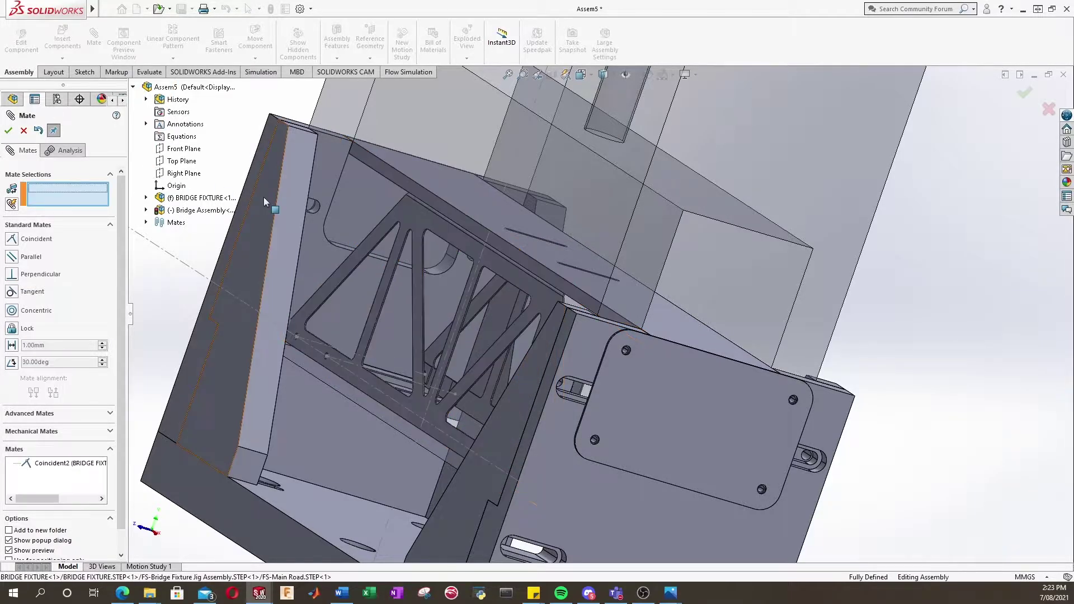
pyautogui.click(8, 131)
# Step: Examine how the bridge's upper edge meets the main road and how its lower ends meet the fixture's stand-offs
pyautogui.scroll(2, 564, 285)
pyautogui.scroll(2, 564, 285)
pyautogui.moveTo(564, 286); pyautogui.dragTo(614, 295, button='middle')
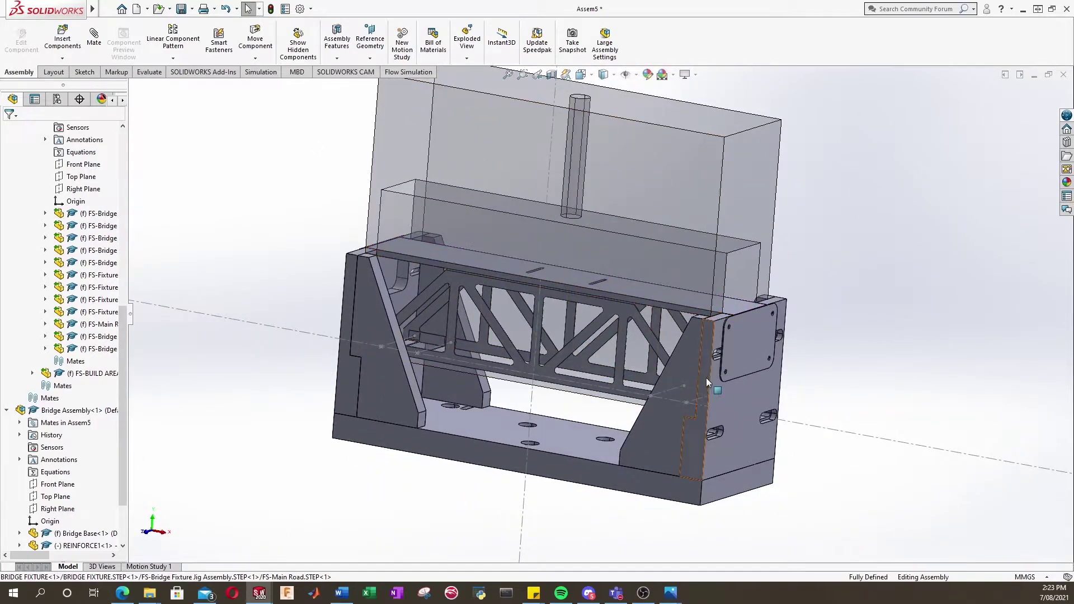
pyautogui.scroll(-5, 618, 288)
pyautogui.scroll(-6, 622, 279)
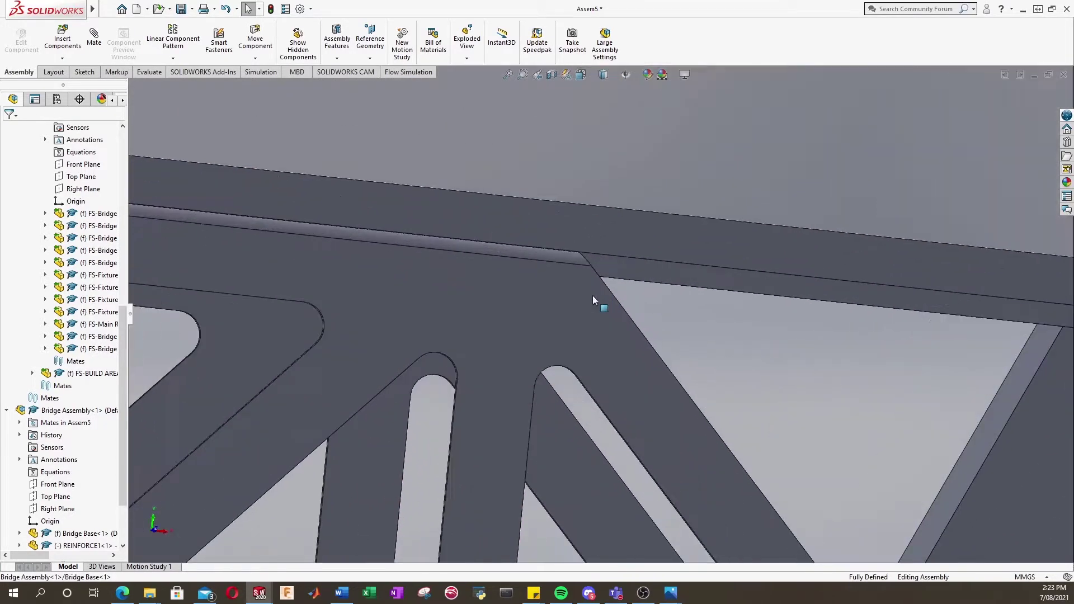
pyautogui.moveTo(558, 269); pyautogui.dragTo(552, 283, button='middle')
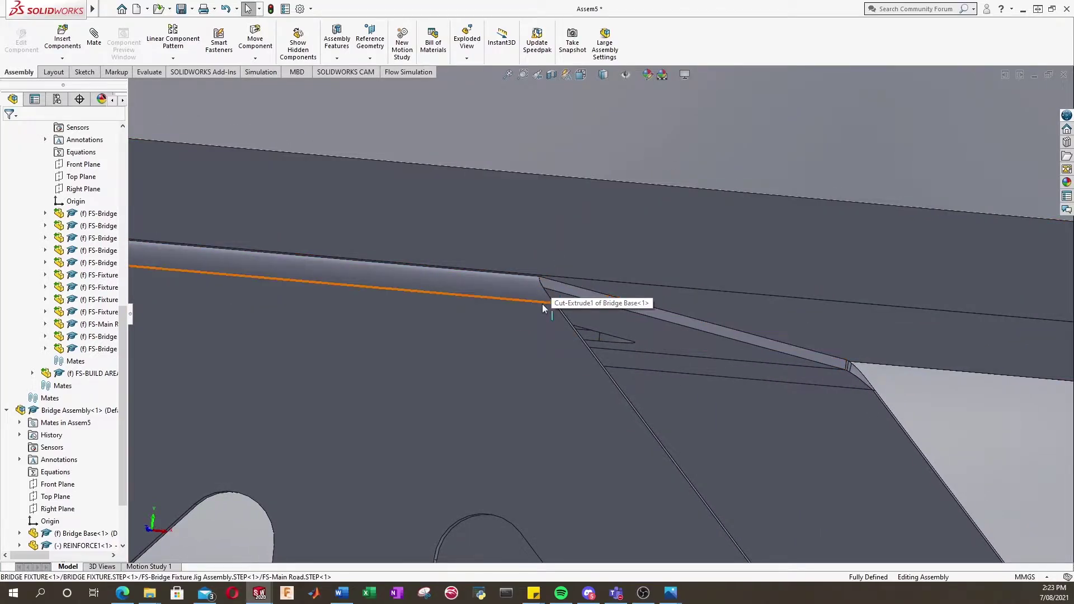
pyautogui.scroll(8, 535, 303)
pyautogui.scroll(-10, 499, 377)
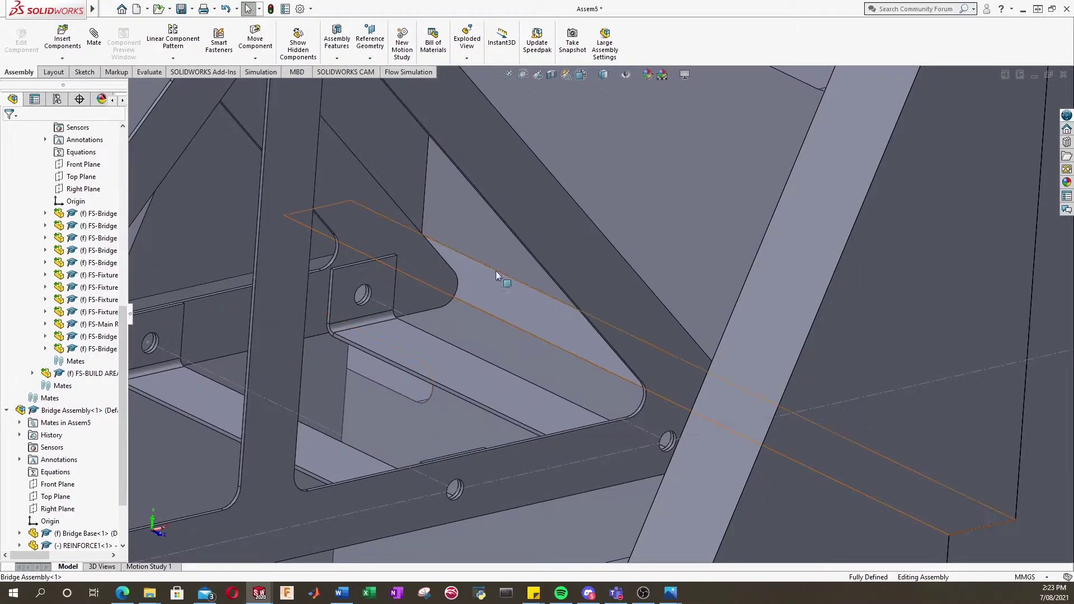
pyautogui.scroll(6, 503, 287)
pyautogui.moveTo(305, 399); pyautogui.dragTo(352, 315, button='middle')
pyautogui.scroll(-3, 362, 388)
pyautogui.scroll(-4, 392, 319)
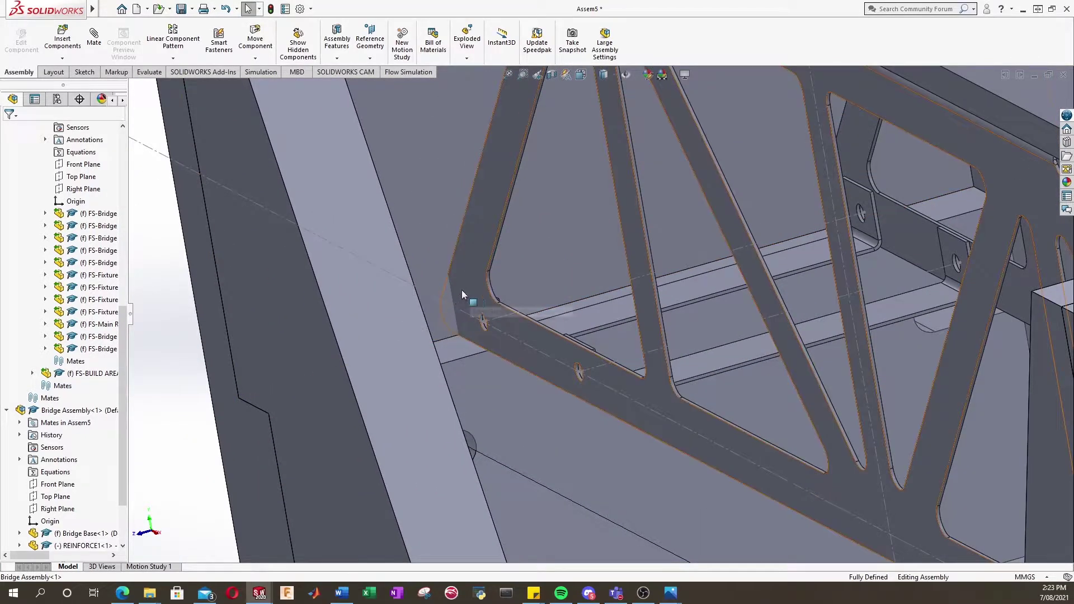
pyautogui.scroll(3, 67, 294)
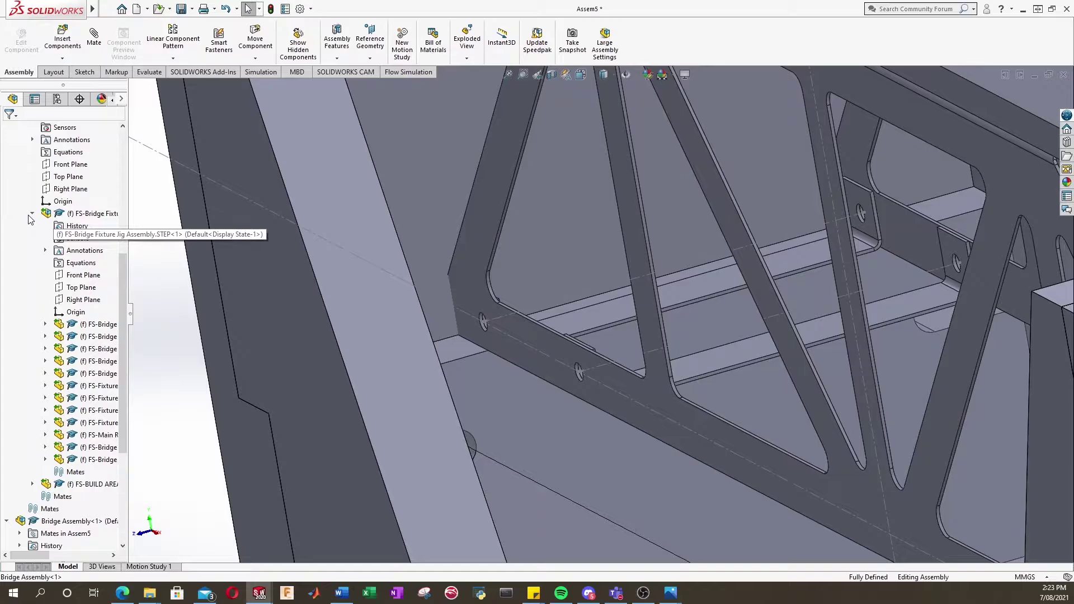
# Step: Among the assembly's mates, switch the alignment of the tangent mate between the bridge end and the stand-off to anti-aligned
pyautogui.click(32, 213)
pyautogui.scroll(-2, 622, 307)
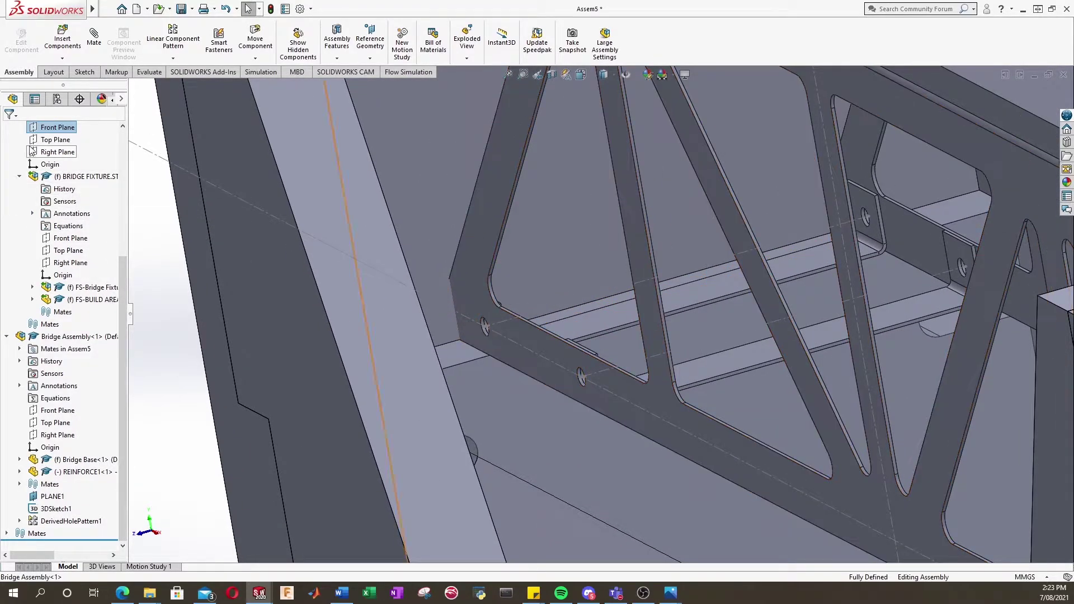
pyautogui.click(20, 177)
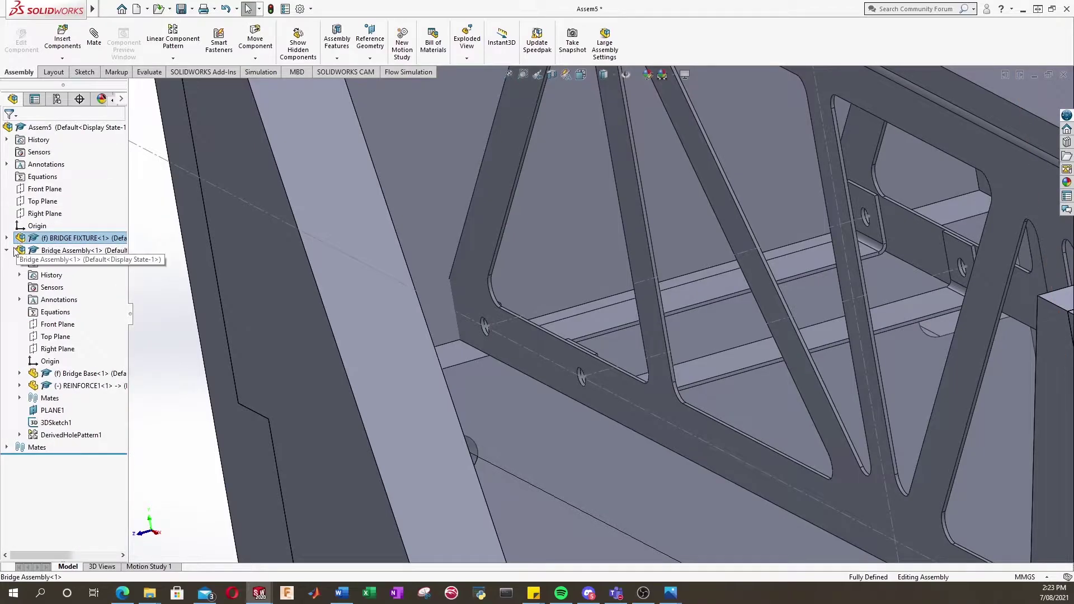
pyautogui.click(7, 251)
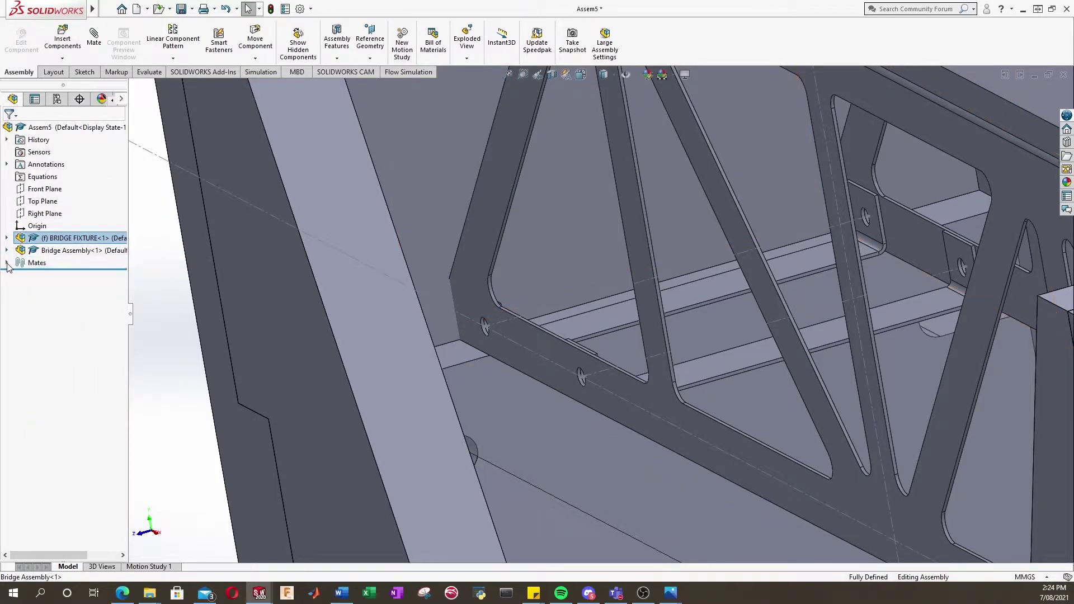
pyautogui.click(7, 263)
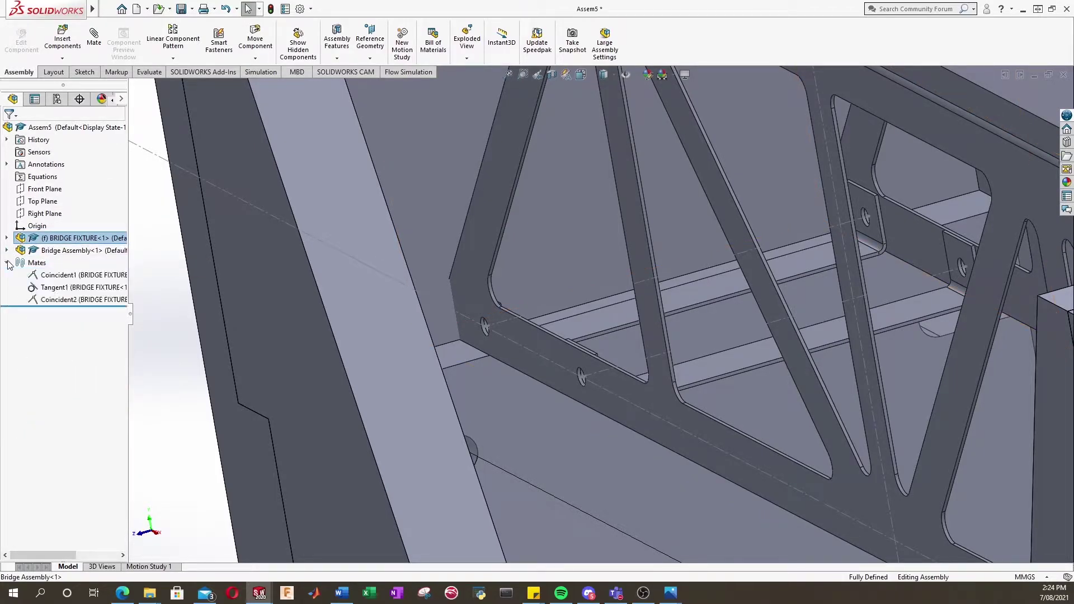
pyautogui.click(65, 288)
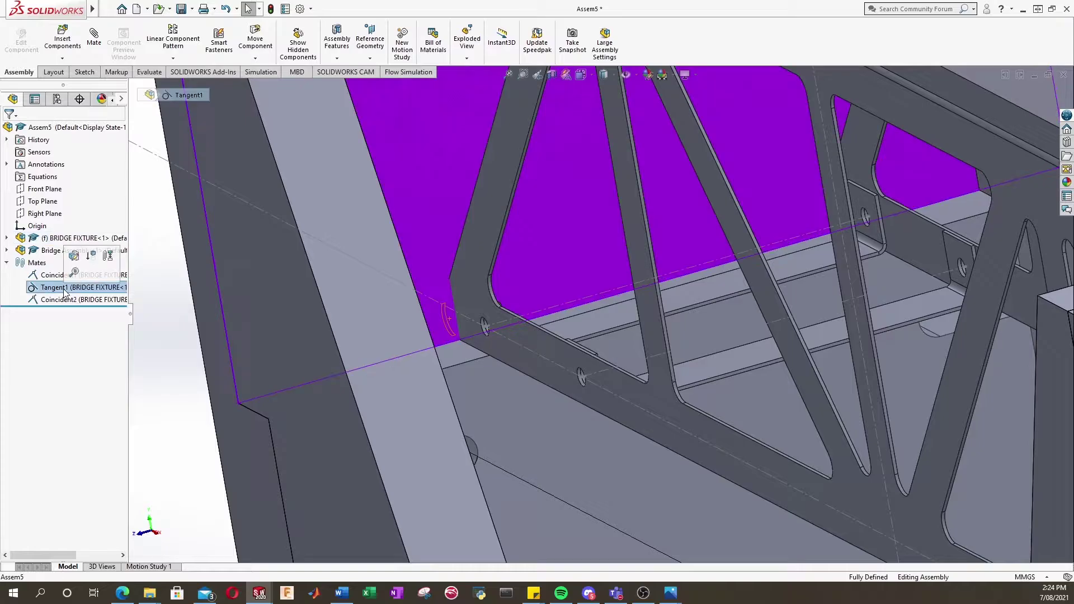
pyautogui.click(75, 257)
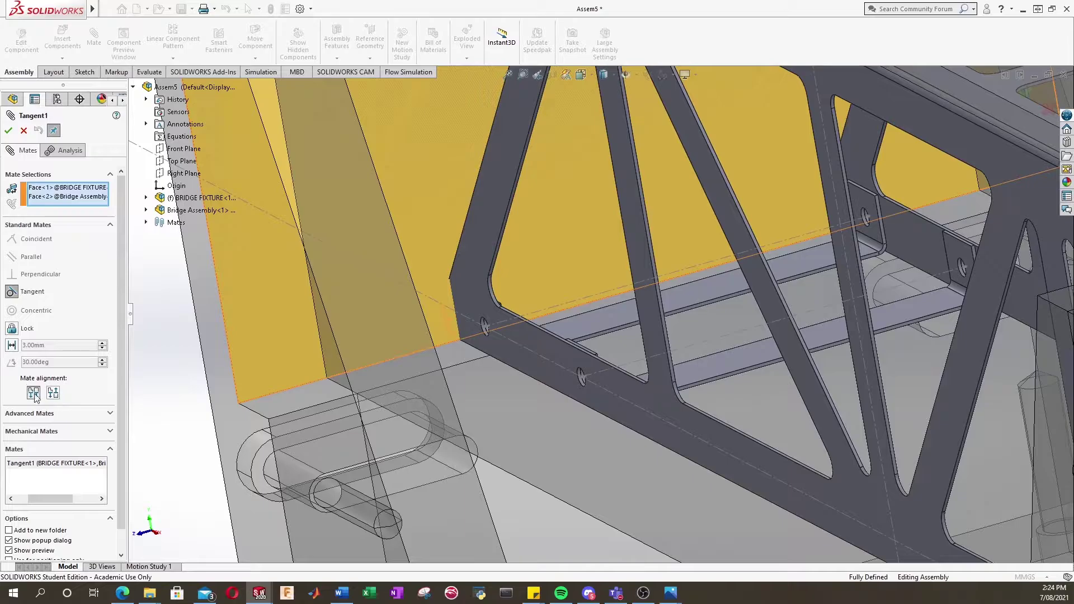
pyautogui.click(53, 393)
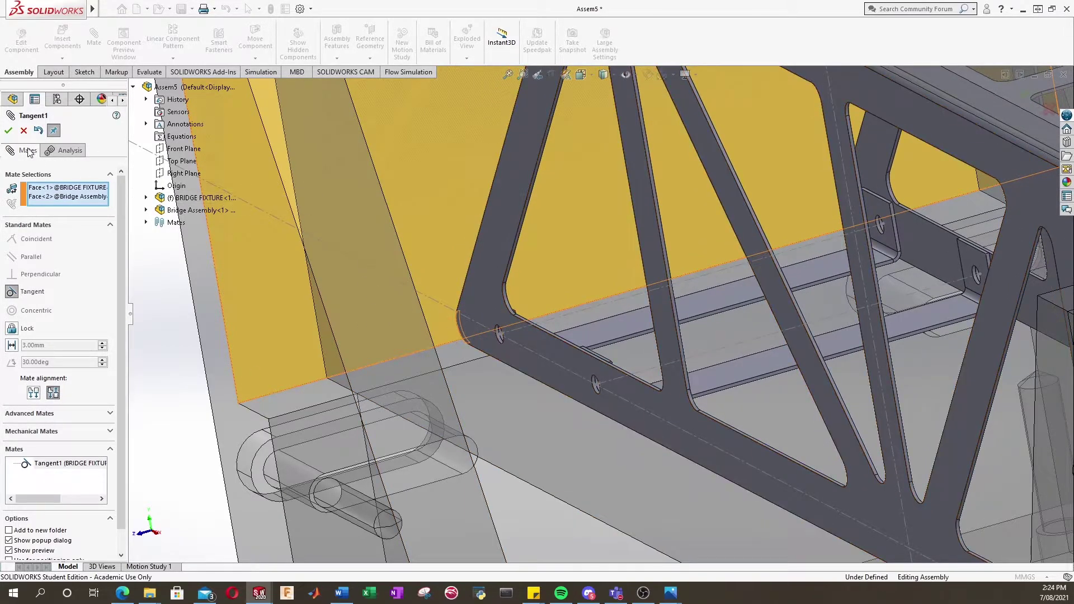
pyautogui.click(9, 130)
pyautogui.click(9, 131)
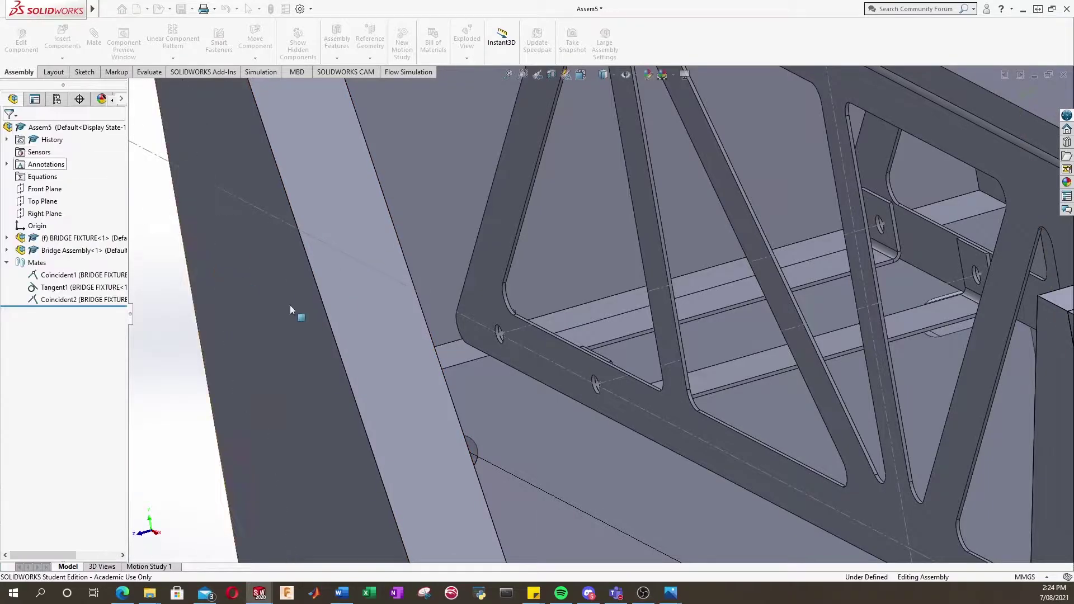
# Step: Examine the whole assembly to see how the bridge sits between the fixture's stand-offs
pyautogui.scroll(5, 428, 350)
pyautogui.scroll(3, 428, 351)
pyautogui.moveTo(621, 386); pyautogui.dragTo(837, 375, button='middle')
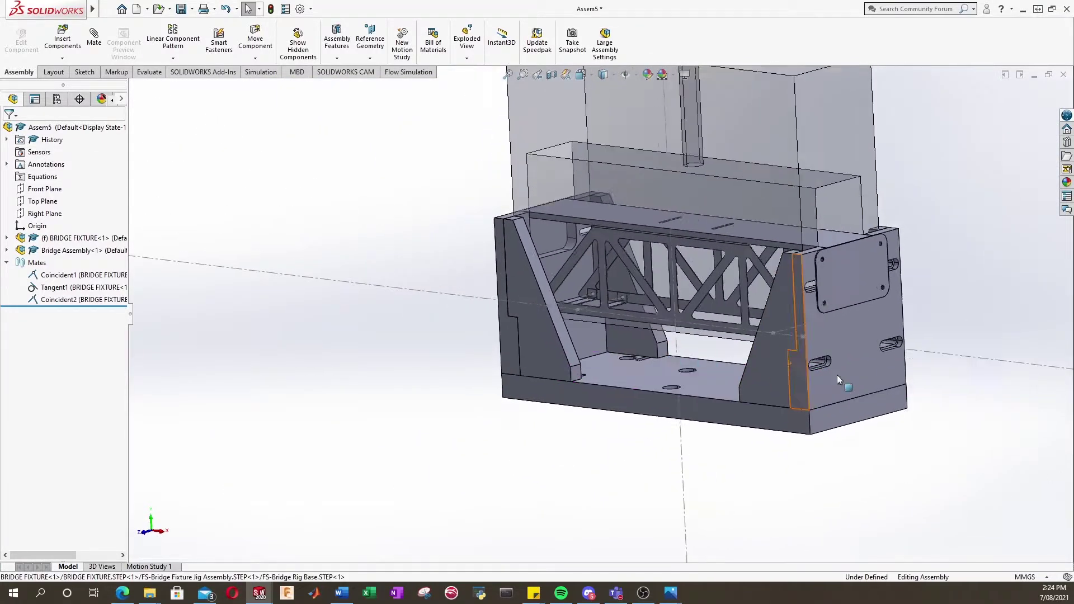
pyautogui.scroll(2, 839, 381)
pyautogui.scroll(2, 660, 173)
pyautogui.scroll(-2, 655, 170)
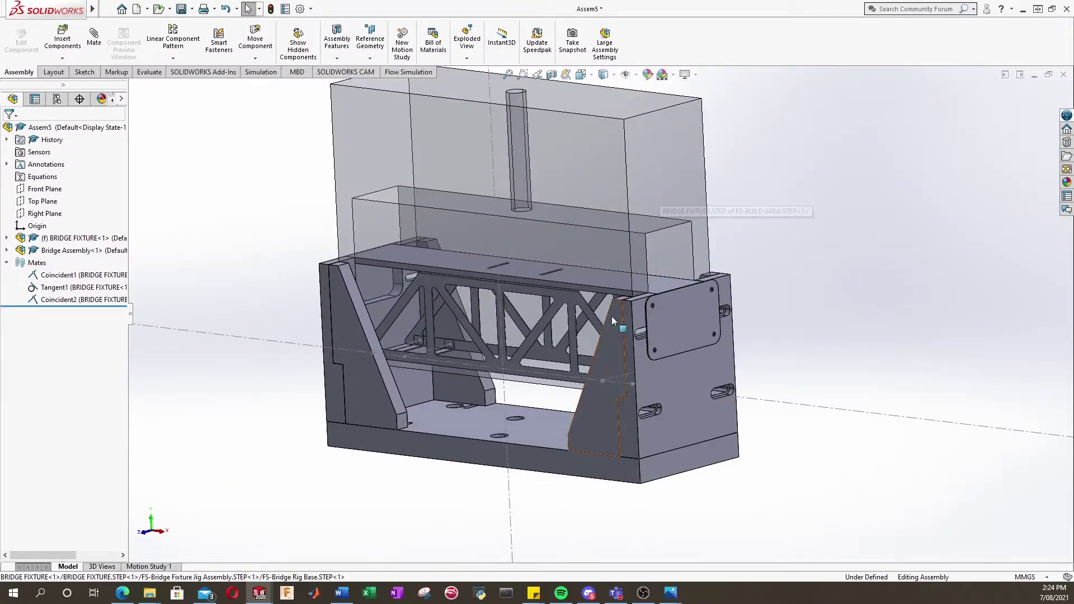
pyautogui.moveTo(613, 321); pyautogui.dragTo(441, 413, button='middle')
pyautogui.scroll(2, 560, 268)
pyautogui.scroll(-1, 562, 180)
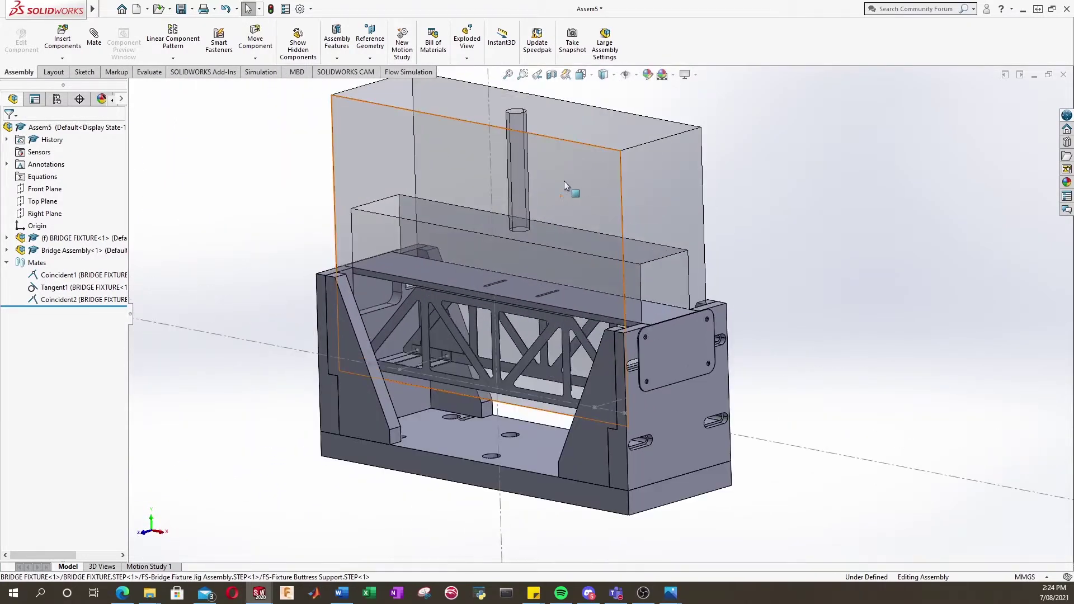
# Step: Create a planar section view parallel to the Front Plane, offset 949 mm so that it cuts through the fixture
pyautogui.click(553, 76)
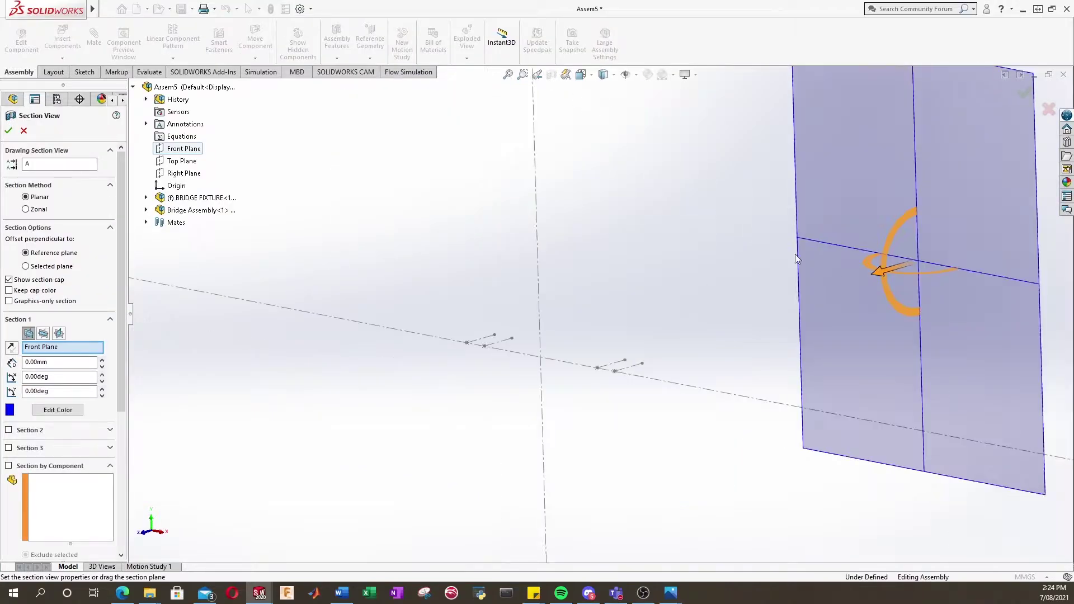
pyautogui.scroll(-2, 805, 261)
pyautogui.scroll(1, 874, 287)
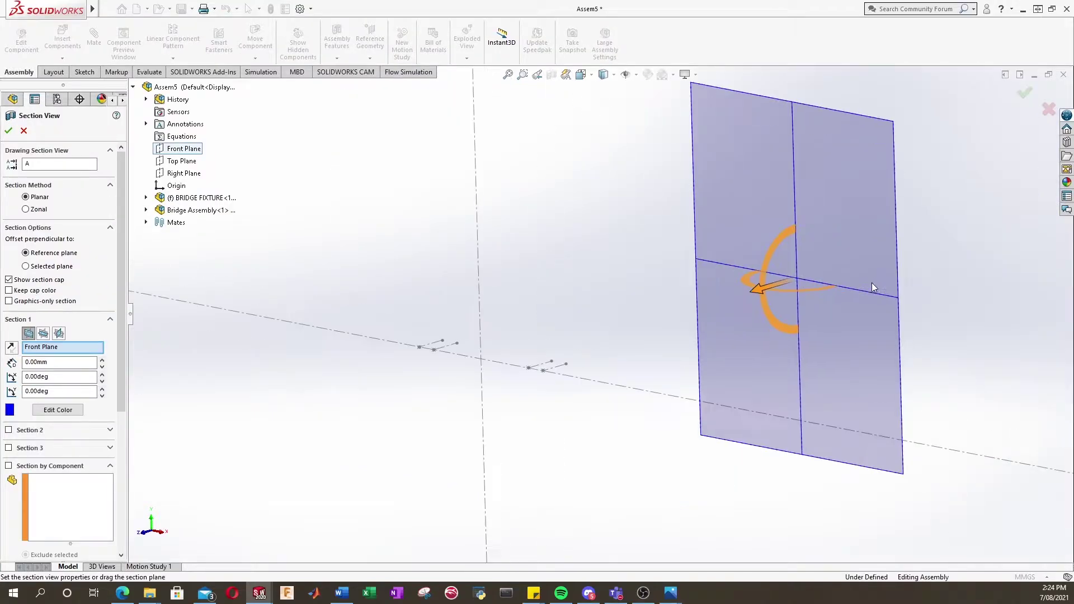
pyautogui.click(44, 334)
pyautogui.click(59, 334)
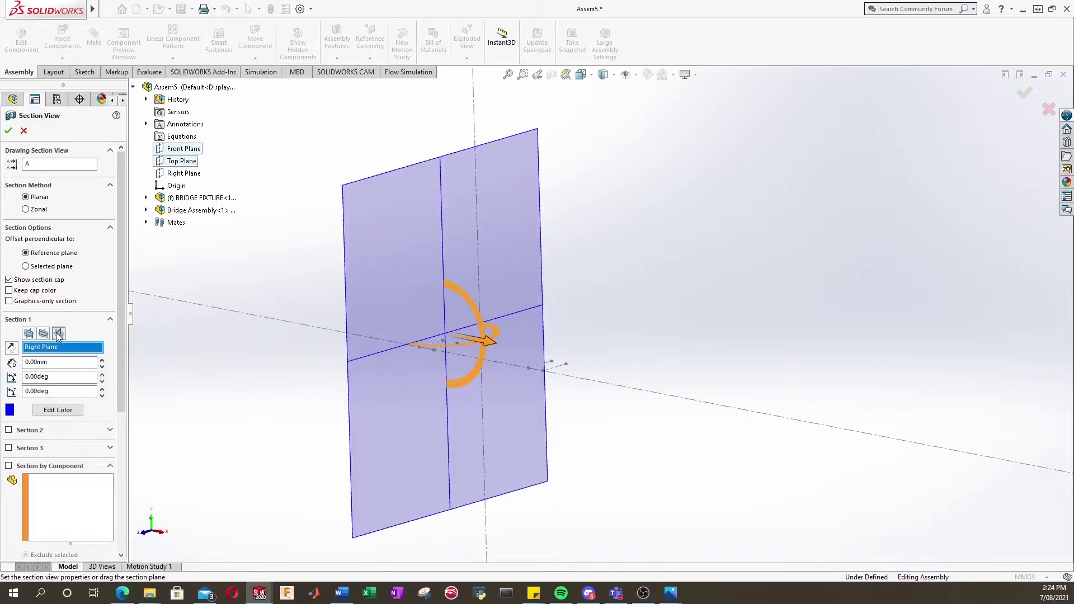
pyautogui.click(29, 334)
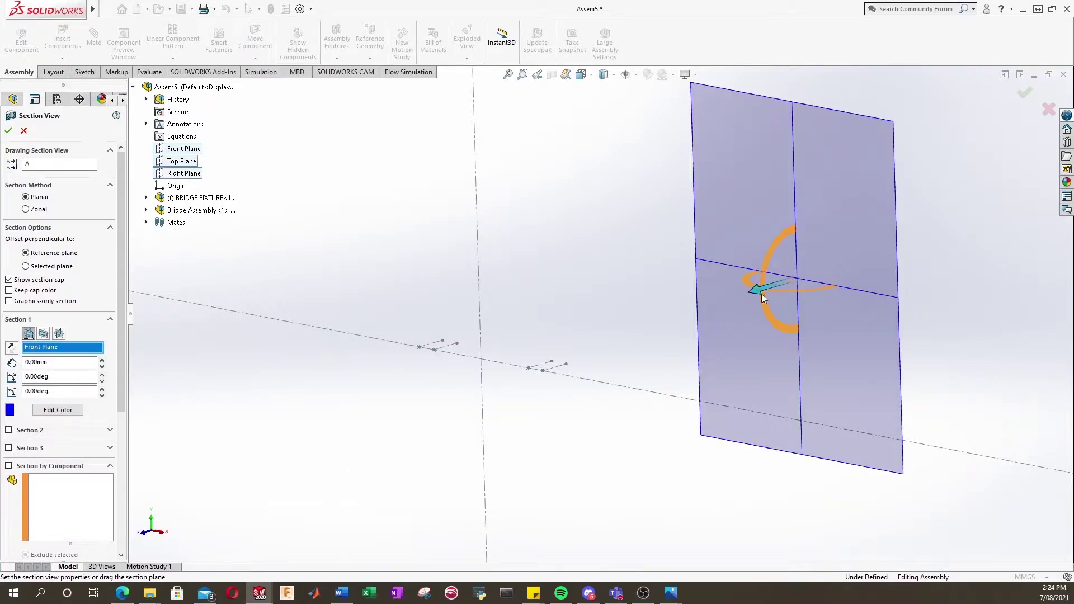
pyautogui.moveTo(761, 294); pyautogui.dragTo(438, 368)
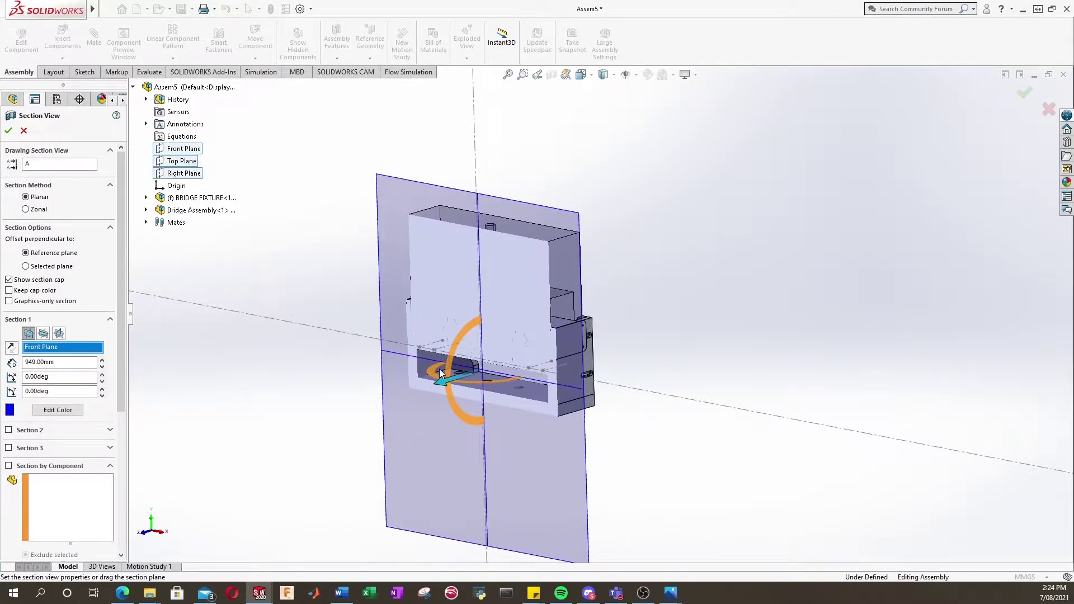
pyautogui.scroll(-3, 533, 368)
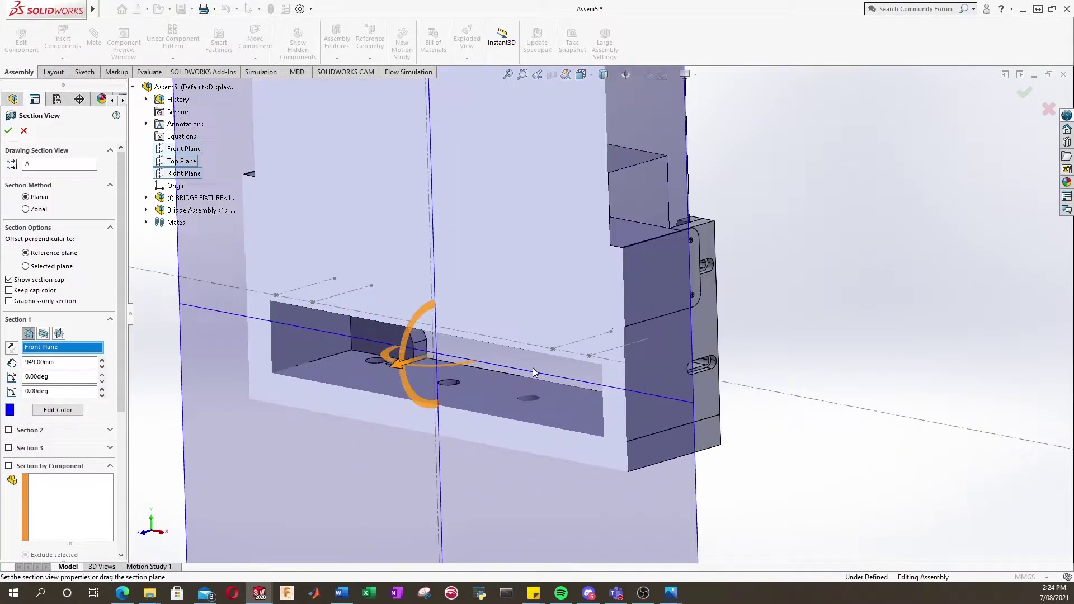
pyautogui.click(7, 135)
# Step: Orient the sectioned assembly to the standard front view
pyautogui.scroll(-2, 608, 386)
pyautogui.moveTo(605, 384); pyautogui.dragTo(605, 320, button='middle')
pyautogui.scroll(3, 603, 318)
pyautogui.click(580, 77)
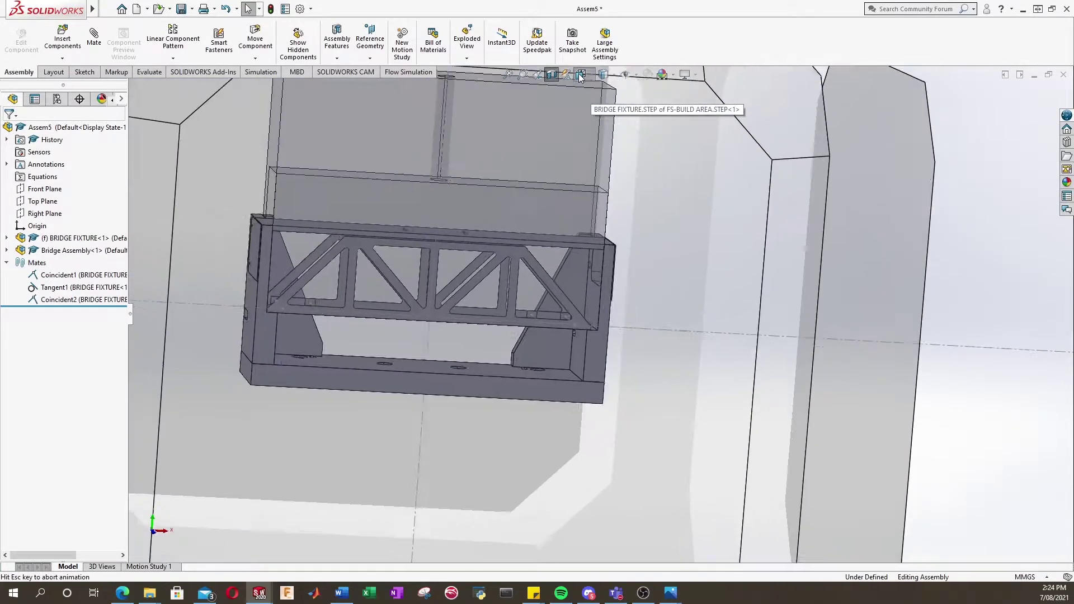
pyautogui.click(503, 392)
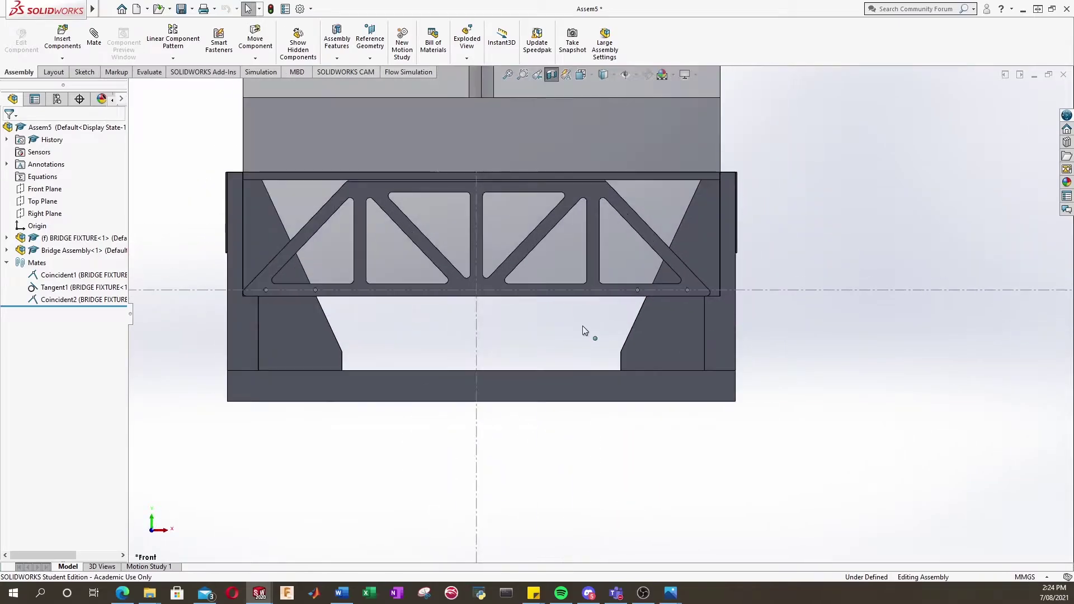
# Step: Examine the bridge's rounded lower ends against the ledges and inner vertical faces of both stand-offs
pyautogui.scroll(-3, 309, 314)
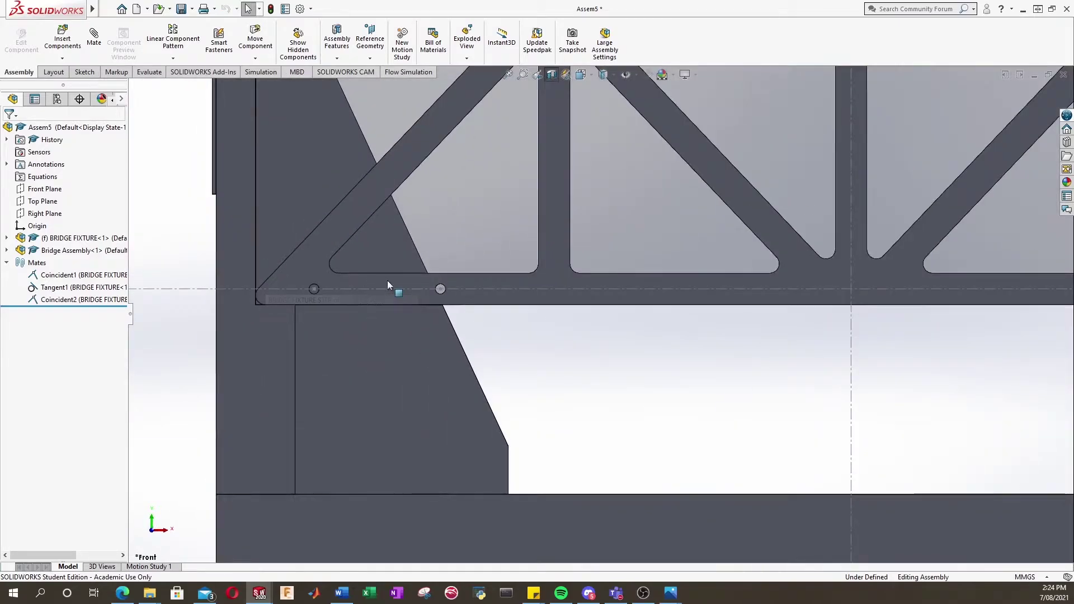
pyautogui.scroll(-3, 298, 310)
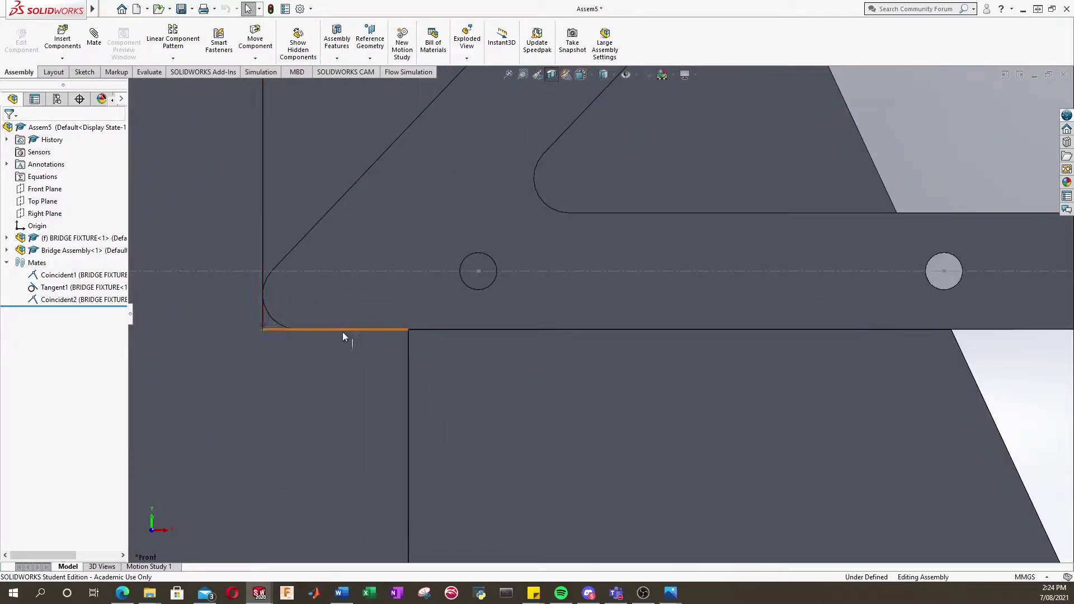
pyautogui.scroll(8, 551, 312)
pyautogui.scroll(-2, 867, 338)
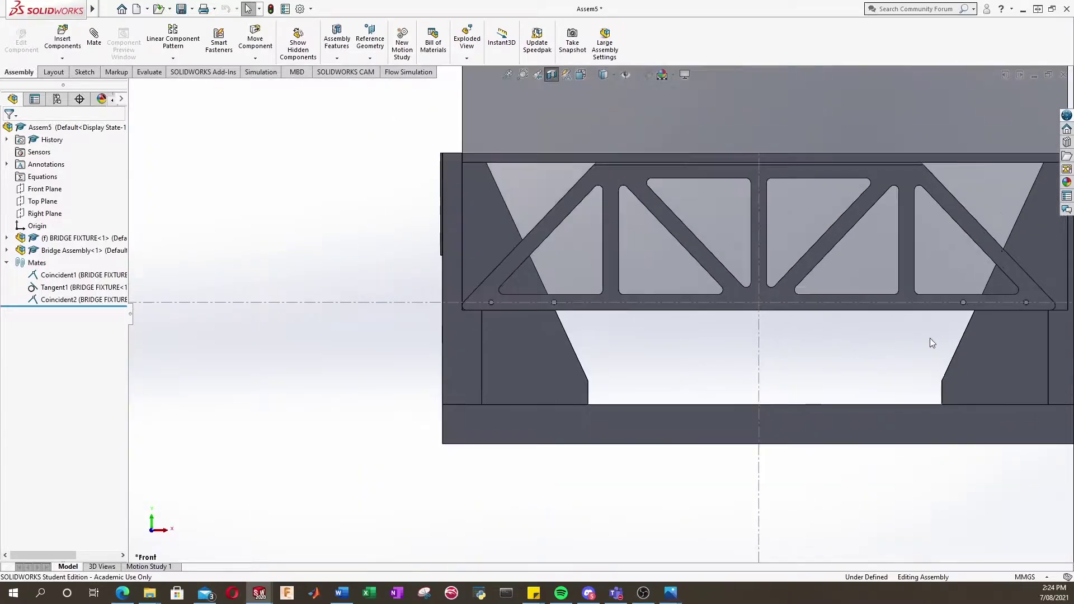
pyautogui.scroll(-3, 297, 318)
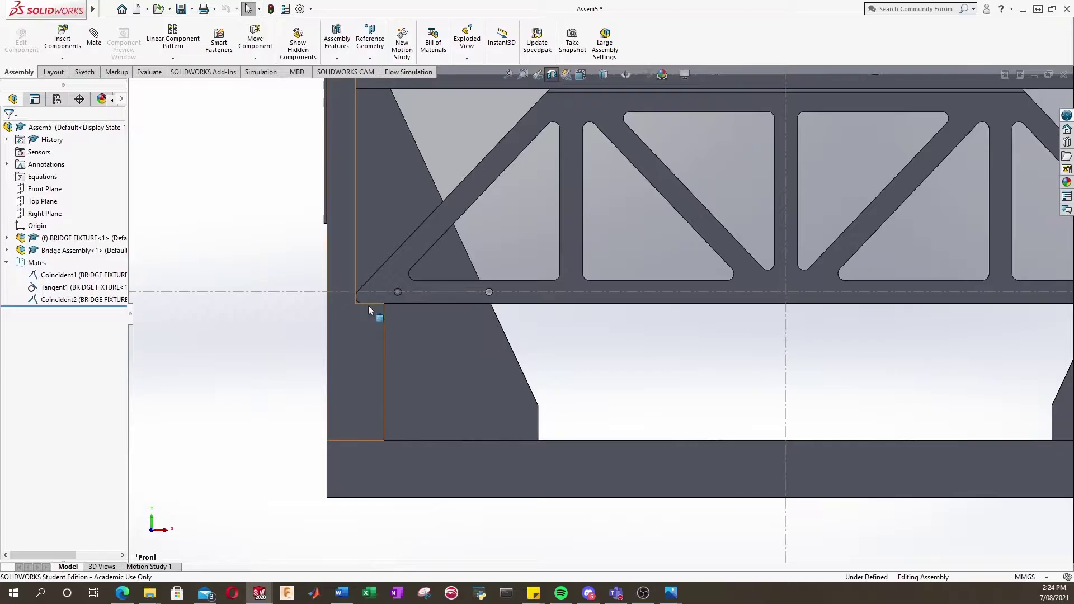
pyautogui.scroll(4, 805, 294)
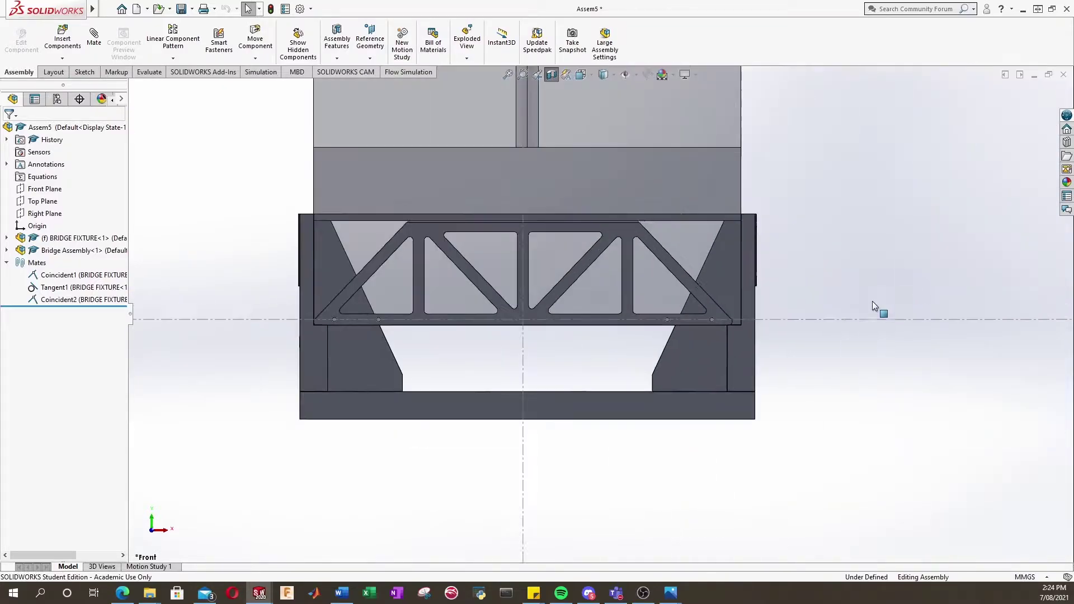
pyautogui.scroll(-6, 689, 319)
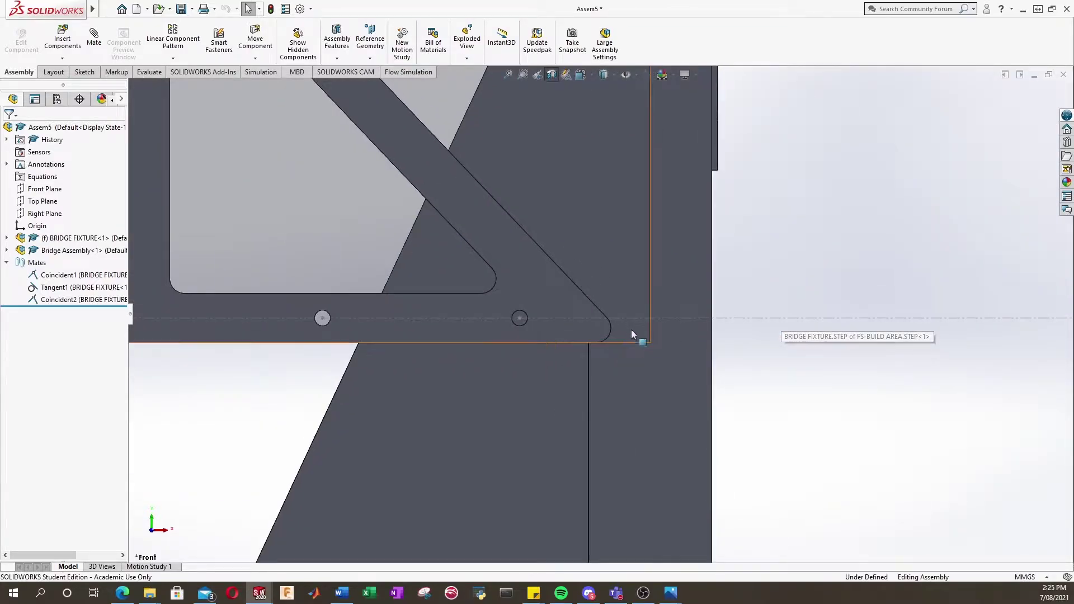
pyautogui.scroll(2, 635, 349)
pyautogui.scroll(-2, 636, 349)
pyautogui.scroll(-2, 579, 326)
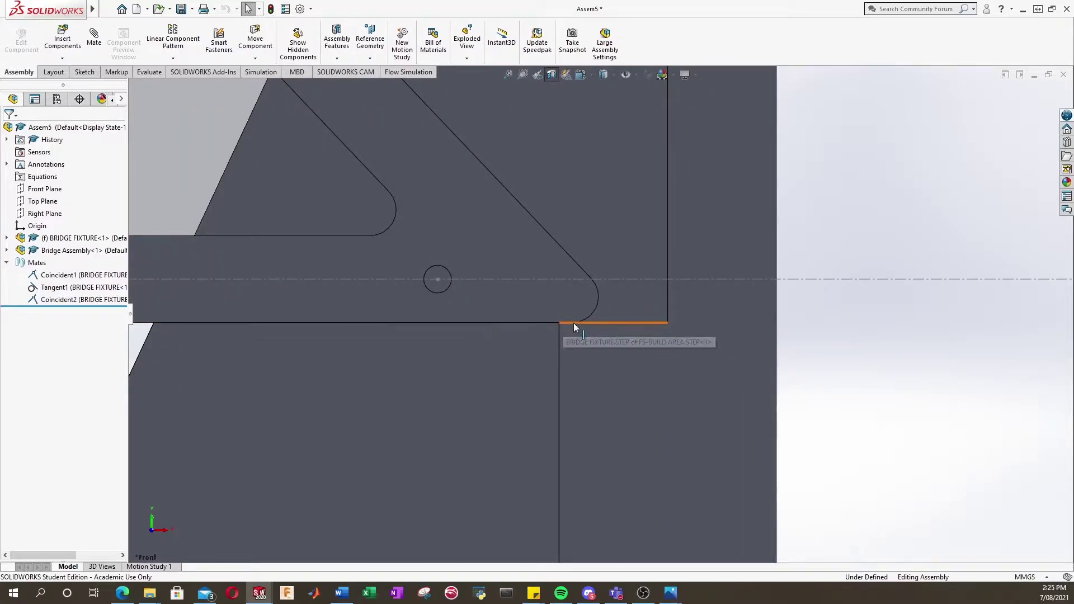
pyautogui.click(149, 72)
pyautogui.click(157, 38)
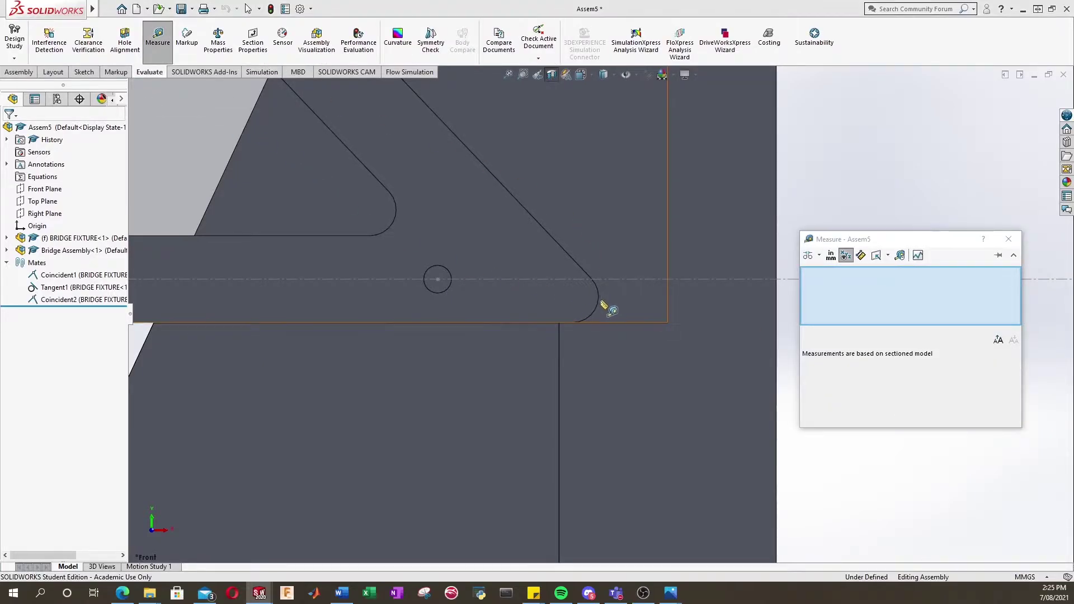
pyautogui.moveTo(606, 305); pyautogui.dragTo(814, 428, button='middle')
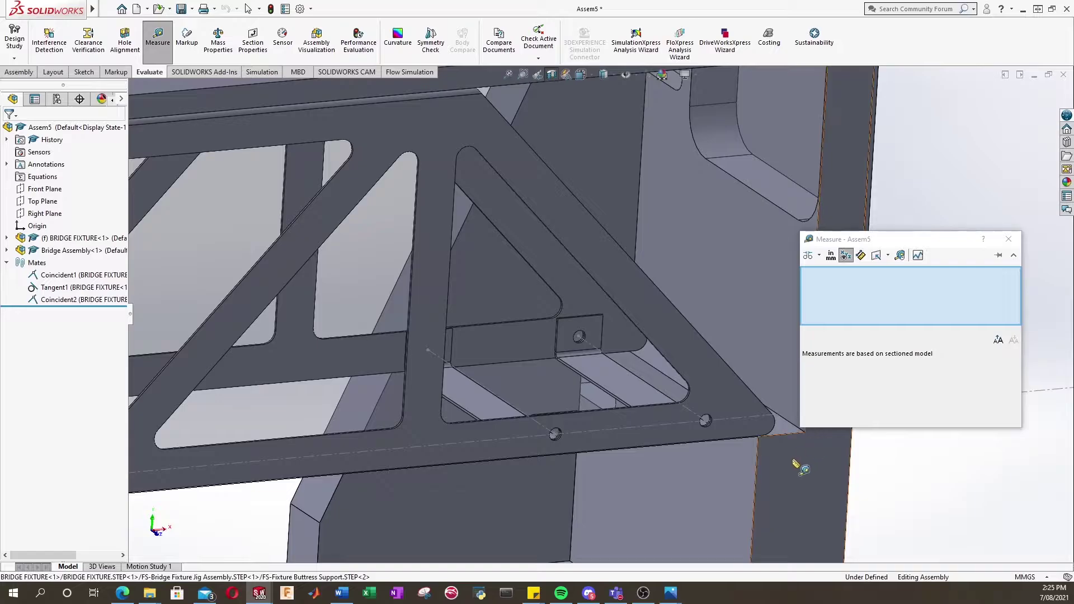
pyautogui.scroll(-5, 817, 433)
pyautogui.moveTo(528, 225); pyautogui.dragTo(555, 373, button='middle')
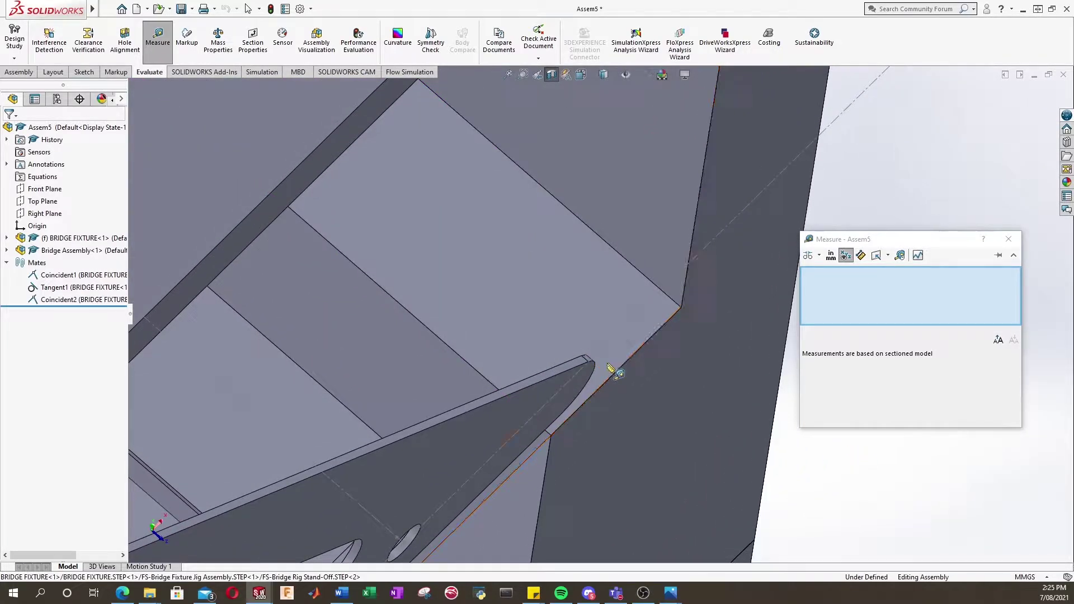
pyautogui.scroll(3, 607, 365)
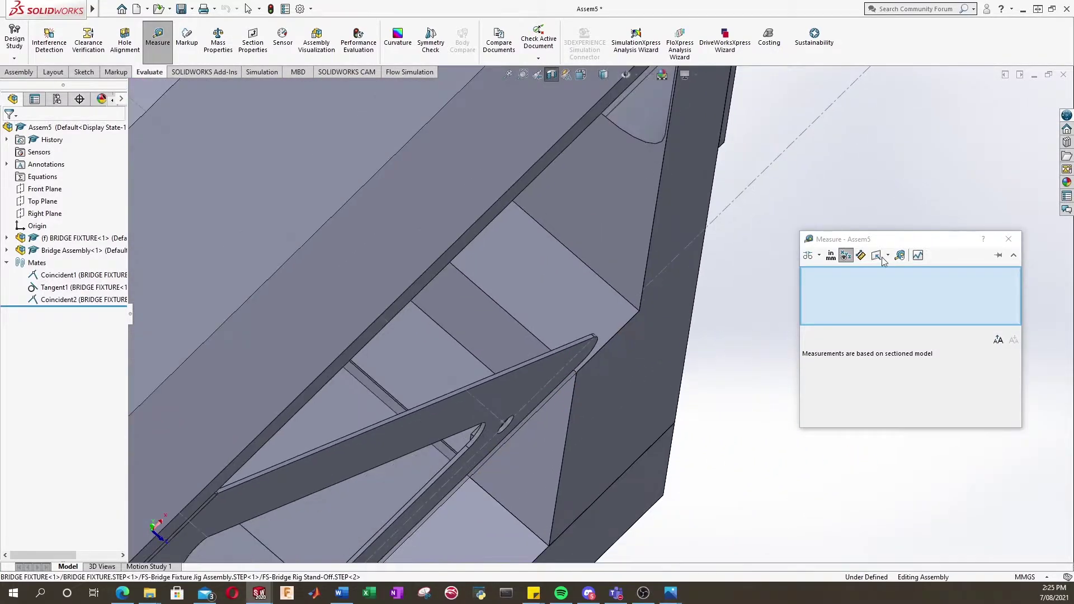
pyautogui.click(1008, 239)
# Step: Turn off the section view and measure from the bridge's rounded lower end face to the adjacent stand-off's inner vertical face
pyautogui.click(552, 74)
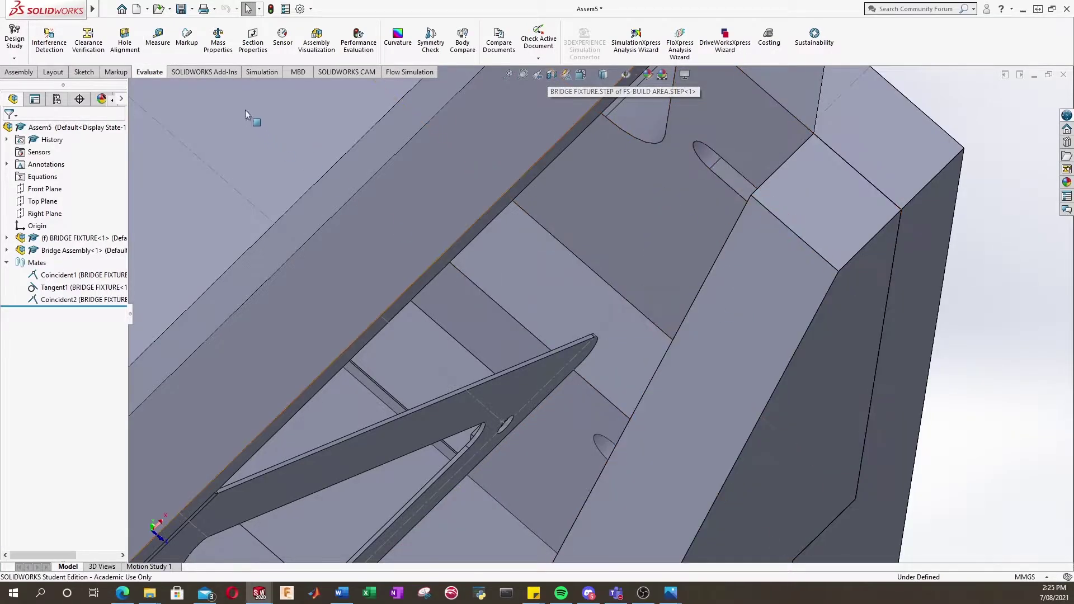
pyautogui.click(157, 37)
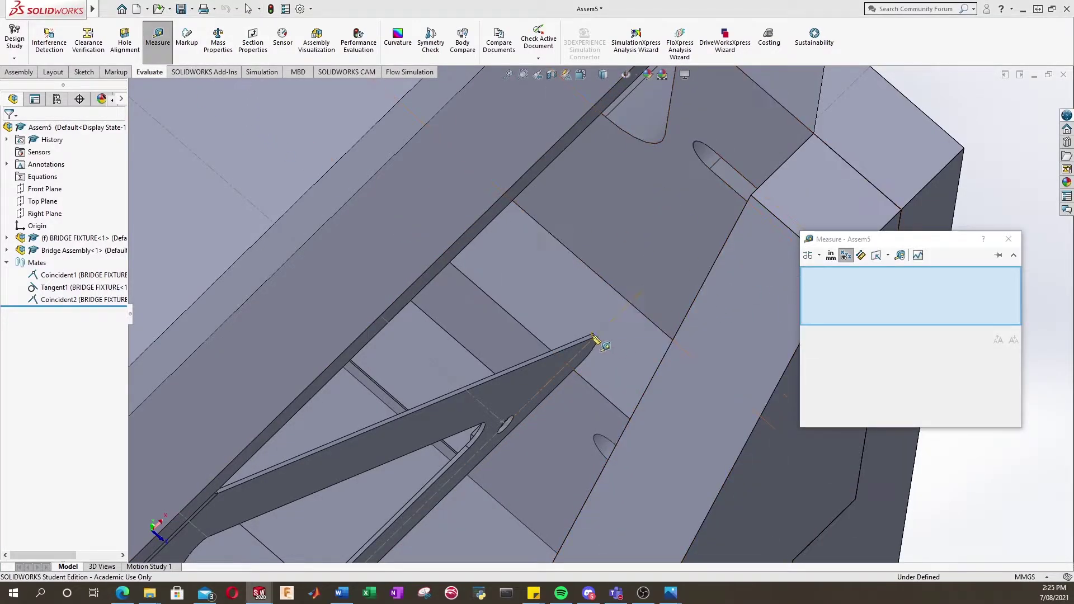
pyautogui.scroll(-5, 587, 339)
pyautogui.moveTo(432, 352); pyautogui.dragTo(471, 363, button='middle')
pyautogui.scroll(2, 784, 379)
pyautogui.scroll(-2, 784, 379)
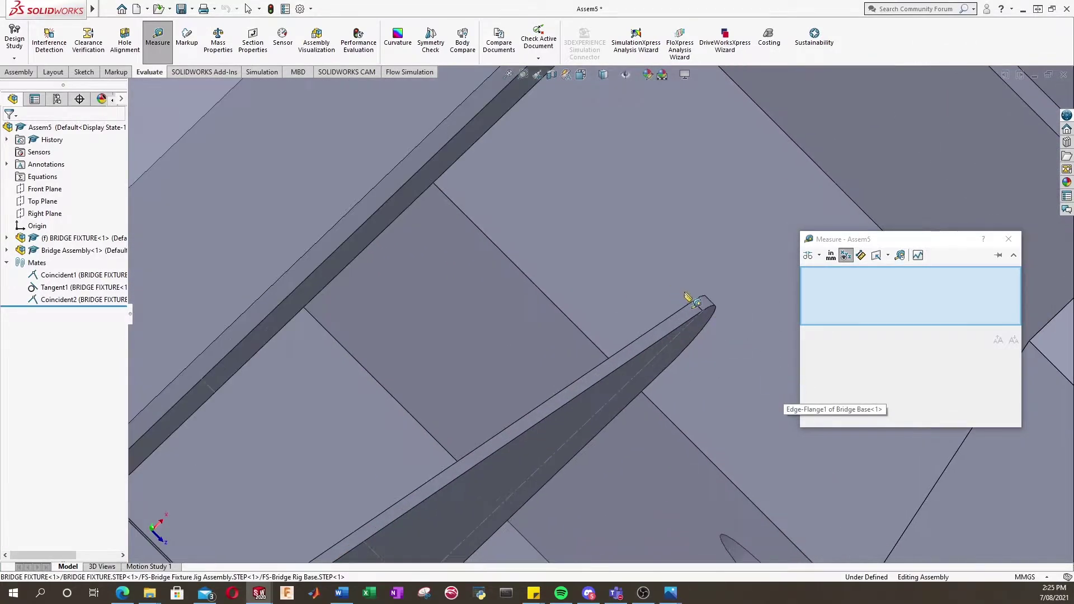
pyautogui.click(707, 306)
pyautogui.scroll(5, 628, 373)
pyautogui.moveTo(635, 382); pyautogui.dragTo(676, 162, button='middle')
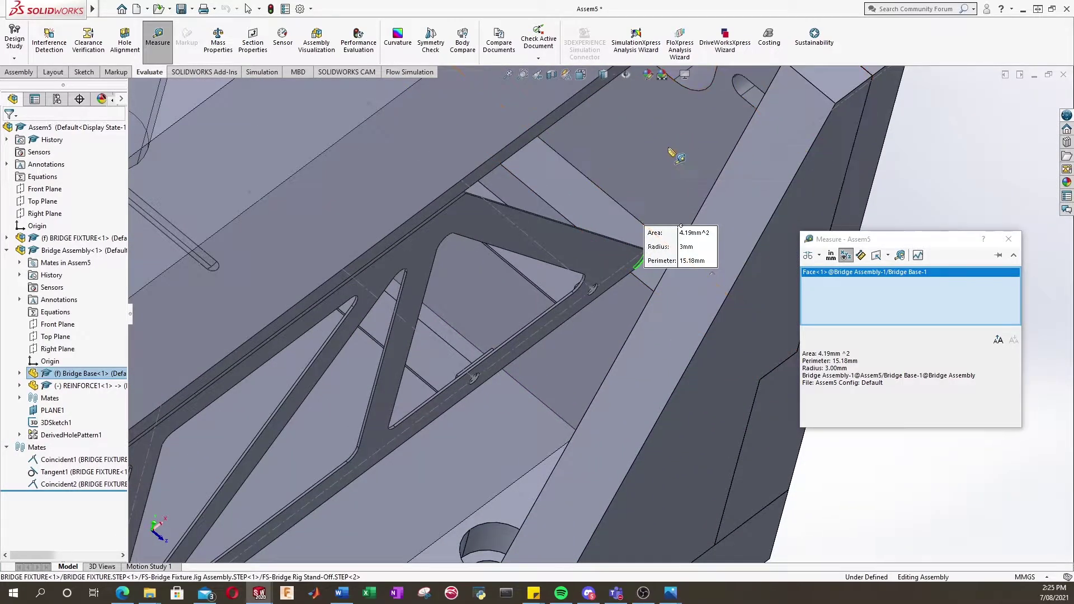
pyautogui.click(670, 151)
pyautogui.scroll(2, 671, 154)
pyautogui.scroll(-3, 660, 265)
pyautogui.scroll(-3, 518, 390)
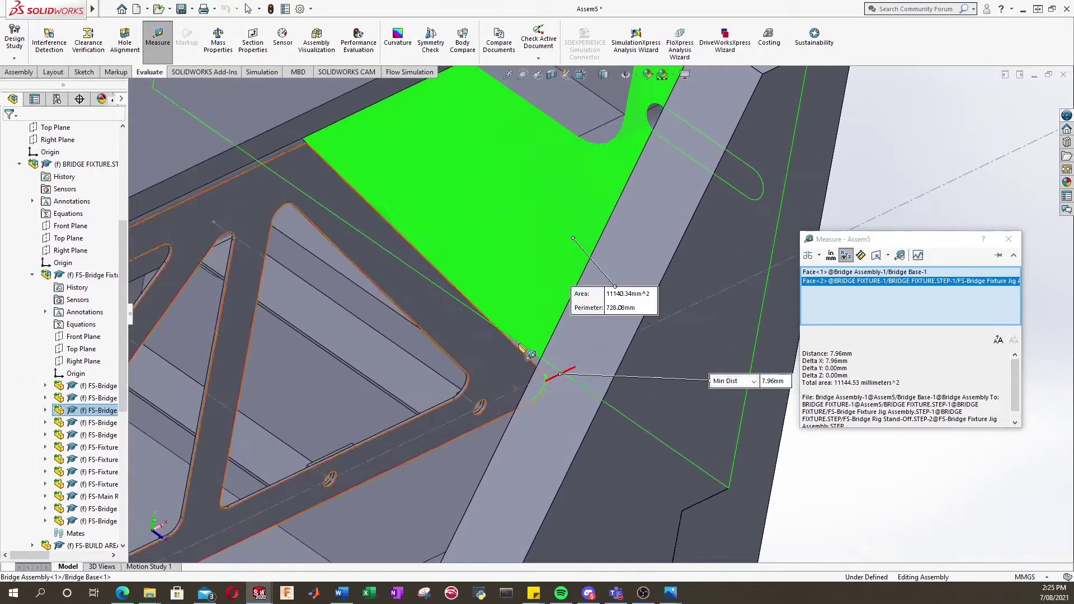
# Step: Apply the Minimum Distance option to the measurement and examine the gap between the bridge end and the stand-off
pyautogui.click(819, 256)
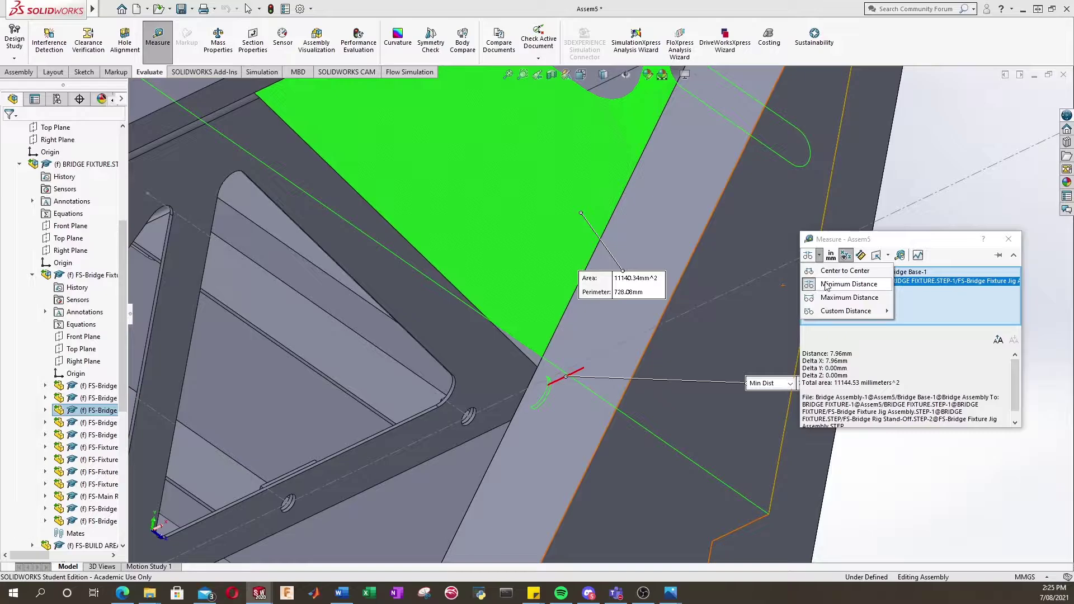
pyautogui.click(824, 287)
pyautogui.moveTo(732, 343); pyautogui.dragTo(771, 404, button='middle')
pyautogui.scroll(1, 761, 395)
pyautogui.scroll(-1, 762, 395)
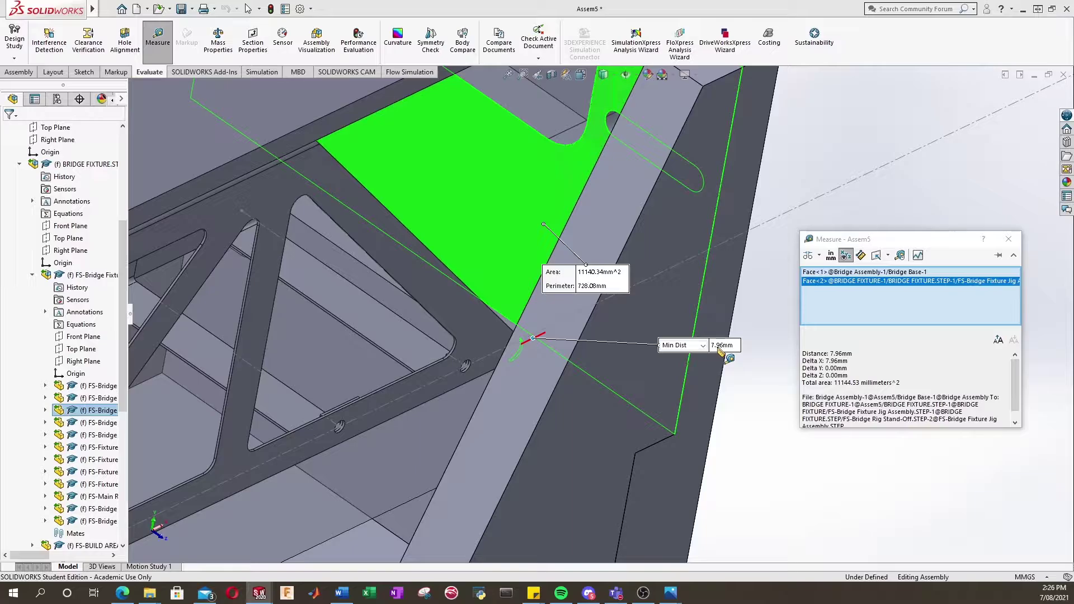
pyautogui.click(1008, 239)
# Step: Measure the distance between the inner vertical faces of the two opposite stand-offs
pyautogui.scroll(5, 891, 270)
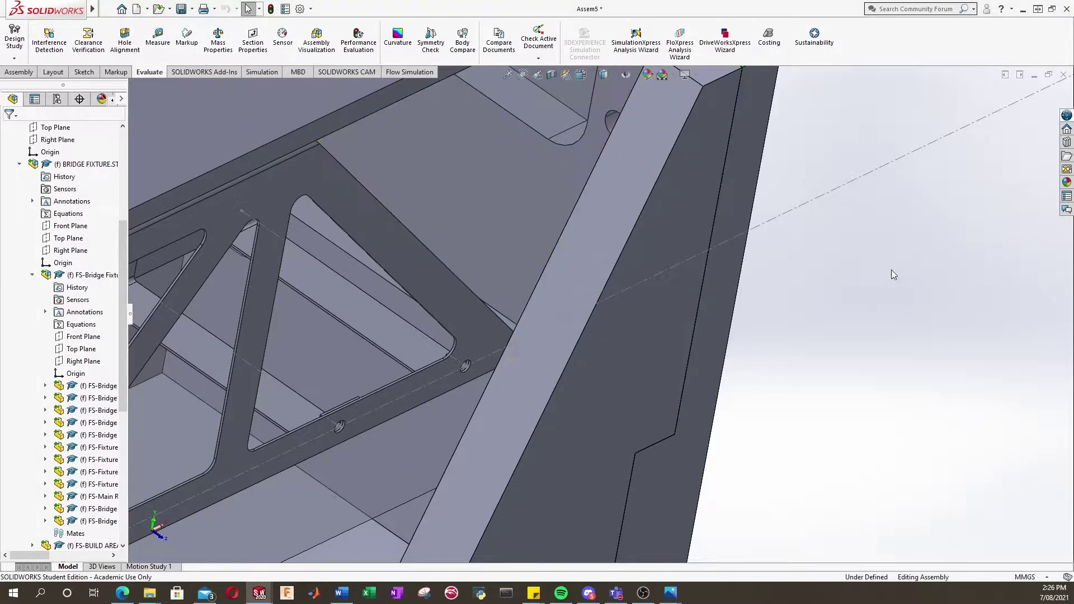
pyautogui.click(157, 40)
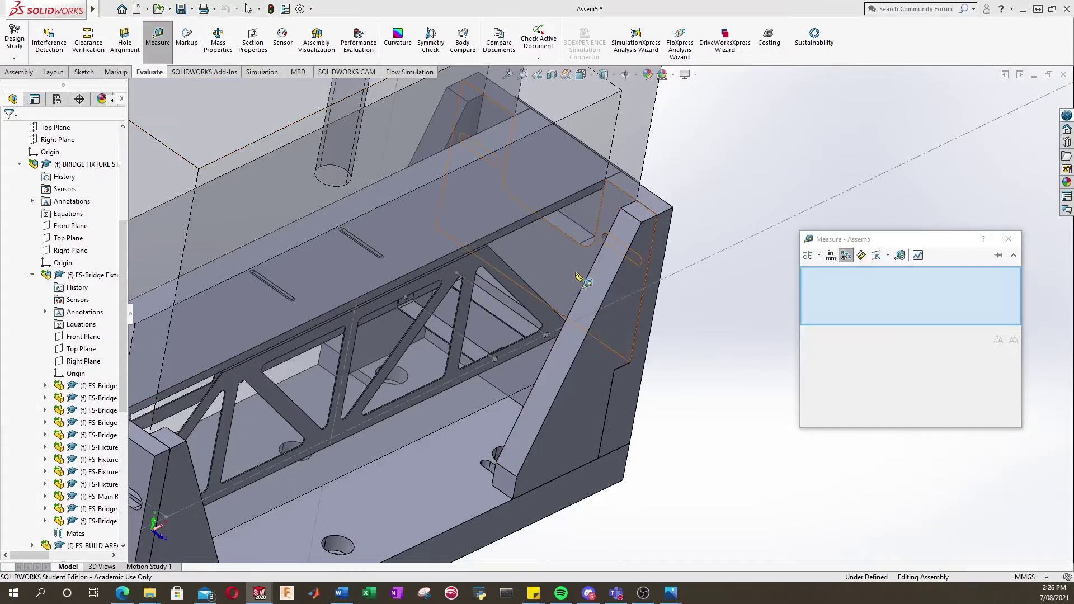
pyautogui.click(575, 272)
pyautogui.scroll(3, 450, 383)
pyautogui.moveTo(453, 386); pyautogui.dragTo(358, 386, button='middle')
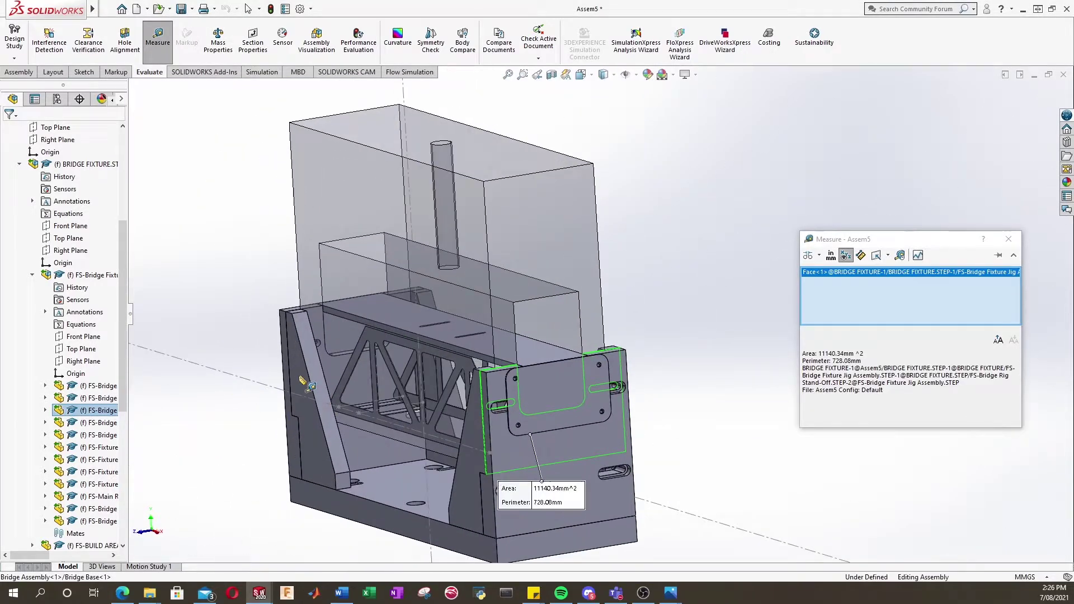
pyautogui.click(337, 364)
pyautogui.scroll(-3, 360, 482)
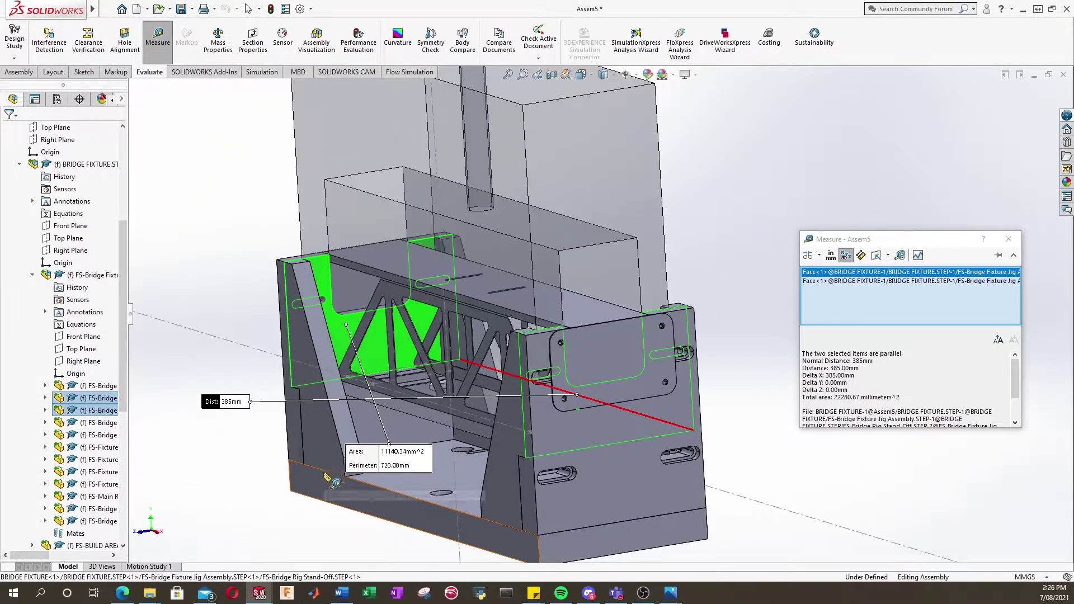
pyautogui.scroll(-4, 473, 491)
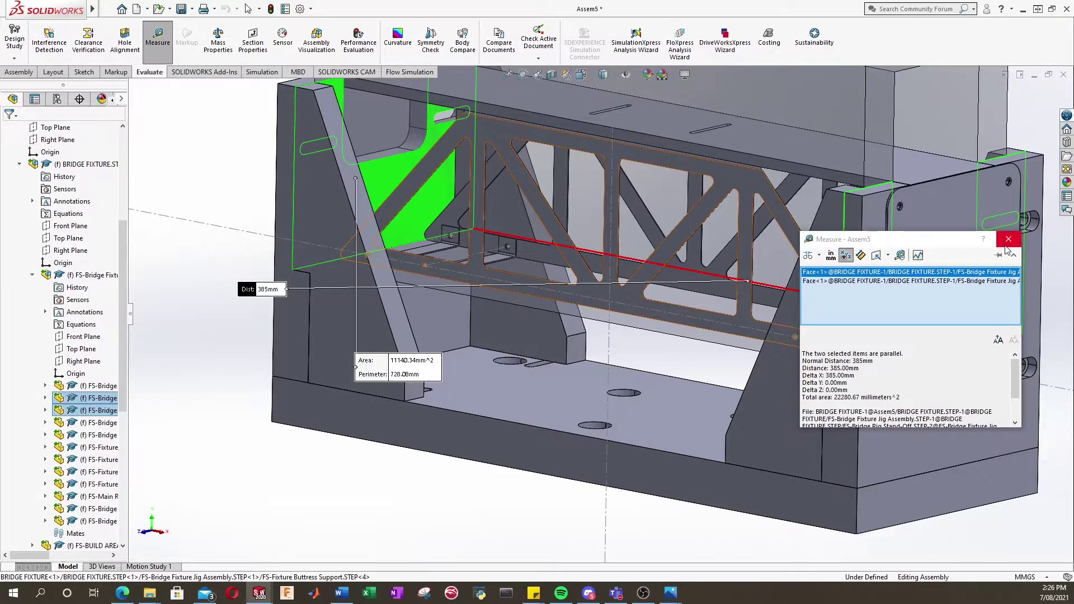
pyautogui.press('Escape')
# Step: Examine the bridge's lower end and its truss sides within the fixture, and collapse the expanded components in the feature tree
pyautogui.moveTo(559, 291); pyautogui.dragTo(755, 291, button='middle')
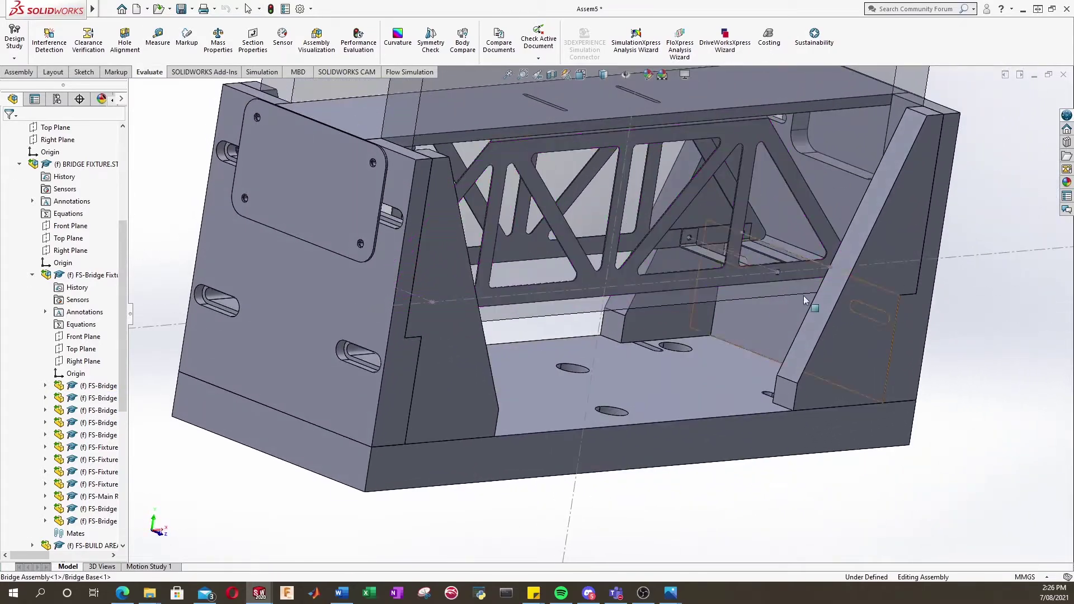
pyautogui.scroll(-4, 717, 234)
pyautogui.moveTo(718, 234); pyautogui.dragTo(766, 267, button='middle')
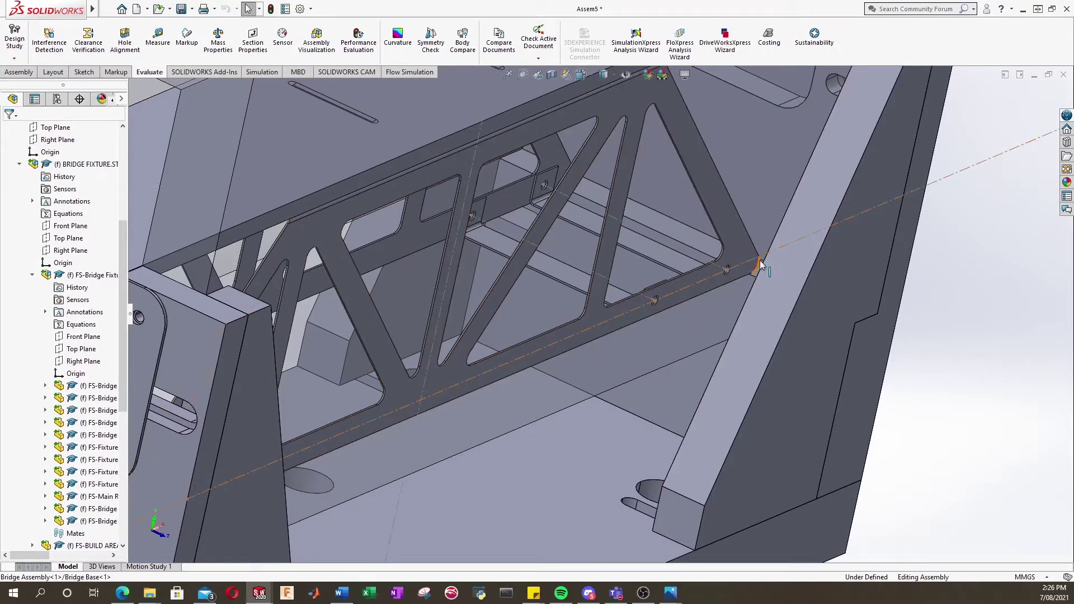
pyautogui.scroll(3, 690, 368)
pyautogui.moveTo(499, 337); pyautogui.dragTo(562, 358, button='middle')
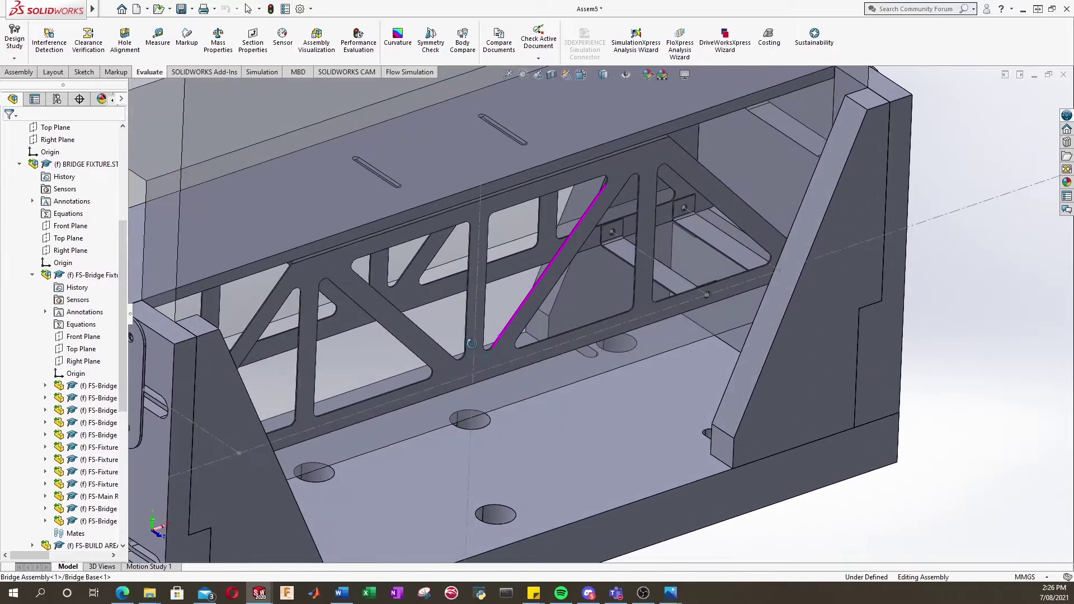
pyautogui.scroll(3, 562, 358)
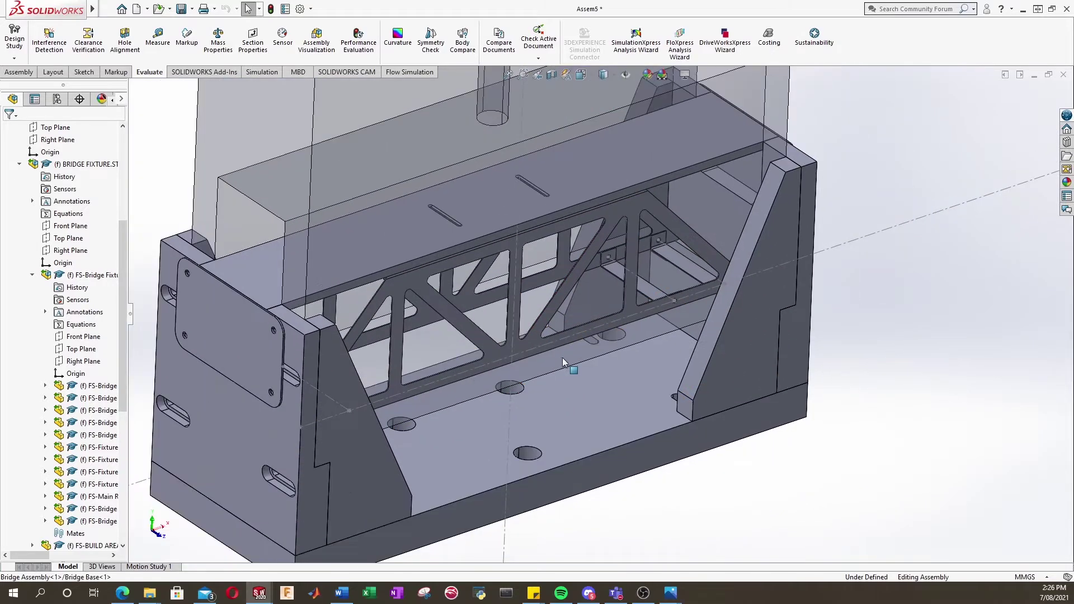
pyautogui.click(19, 164)
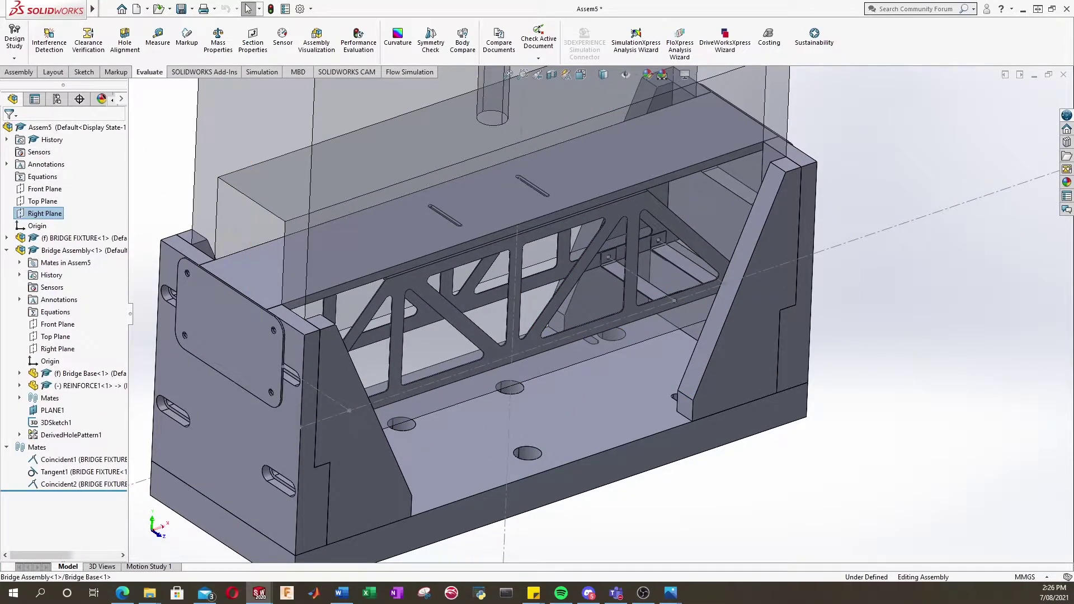
pyautogui.click(7, 252)
pyautogui.scroll(2, 347, 391)
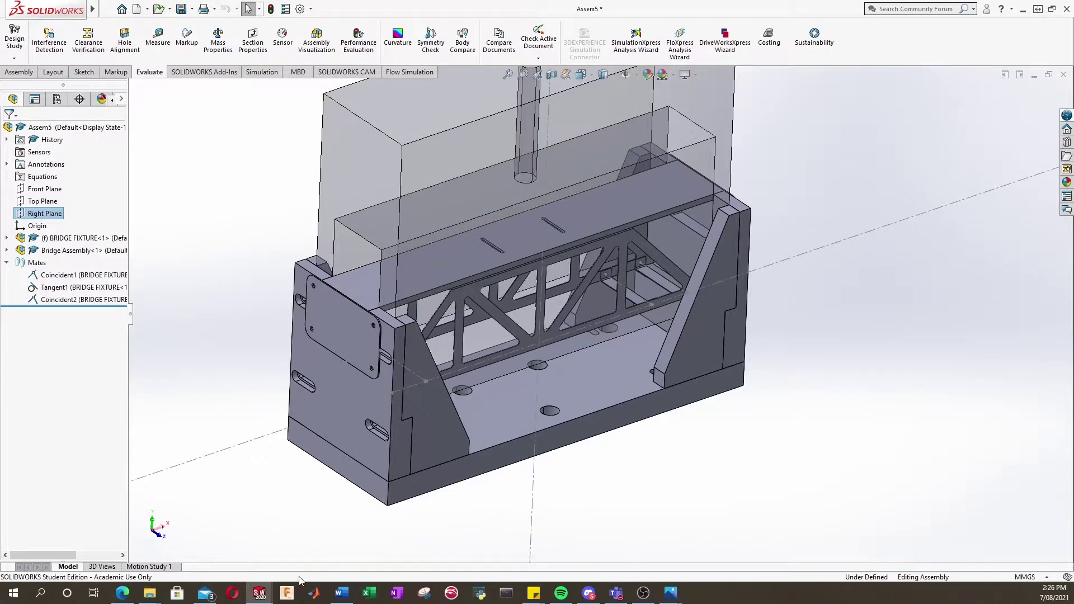
# Step: Switch to the Bridge Base part and open Sketch1 of Base-Flange1 for editing
pyautogui.moveTo(263, 590)
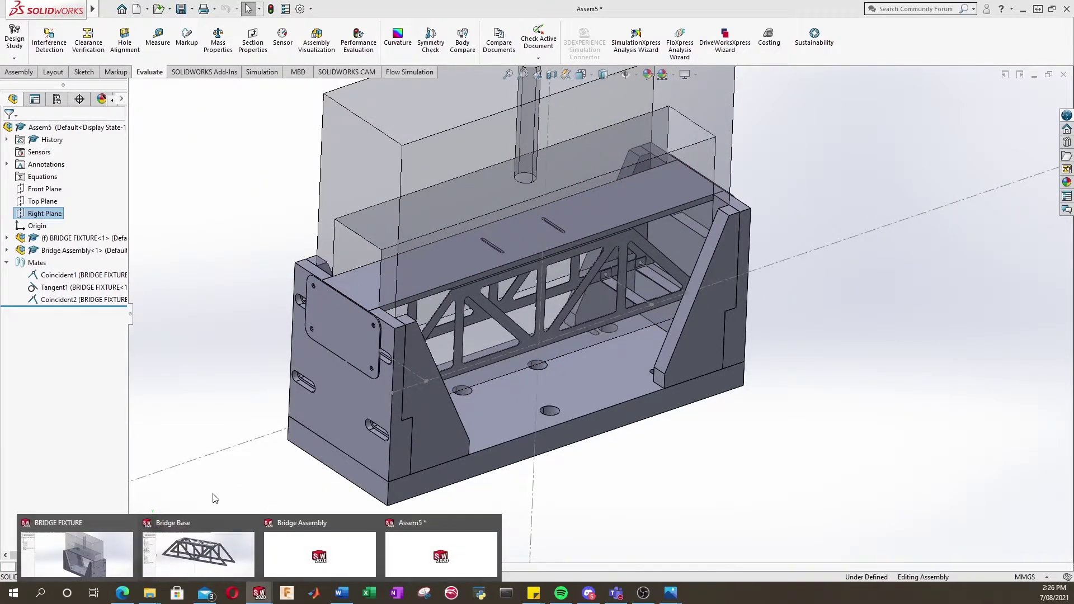
pyautogui.click(196, 551)
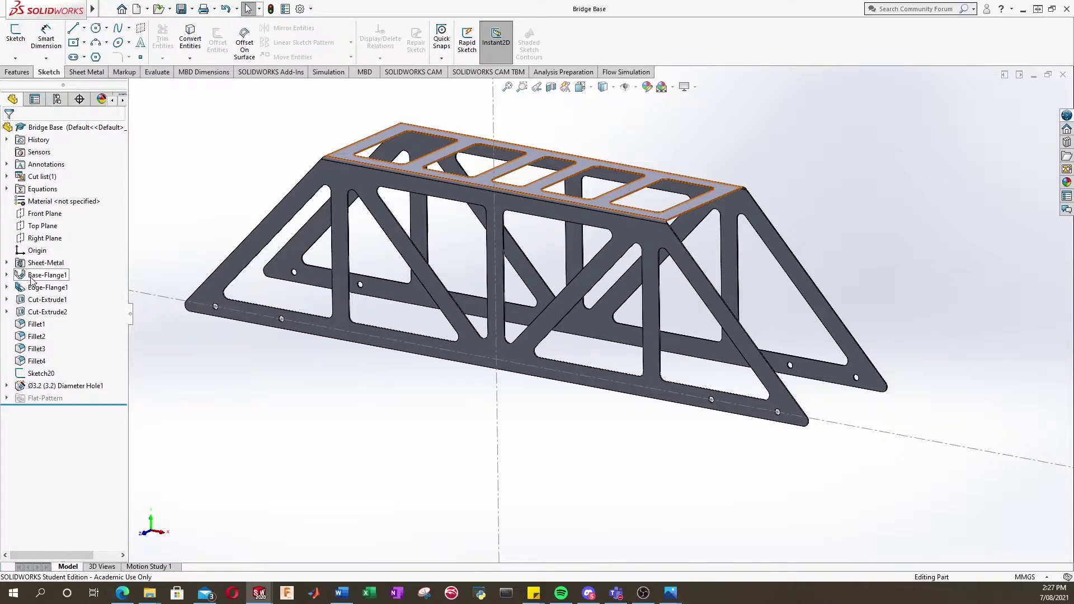
pyautogui.click(7, 275)
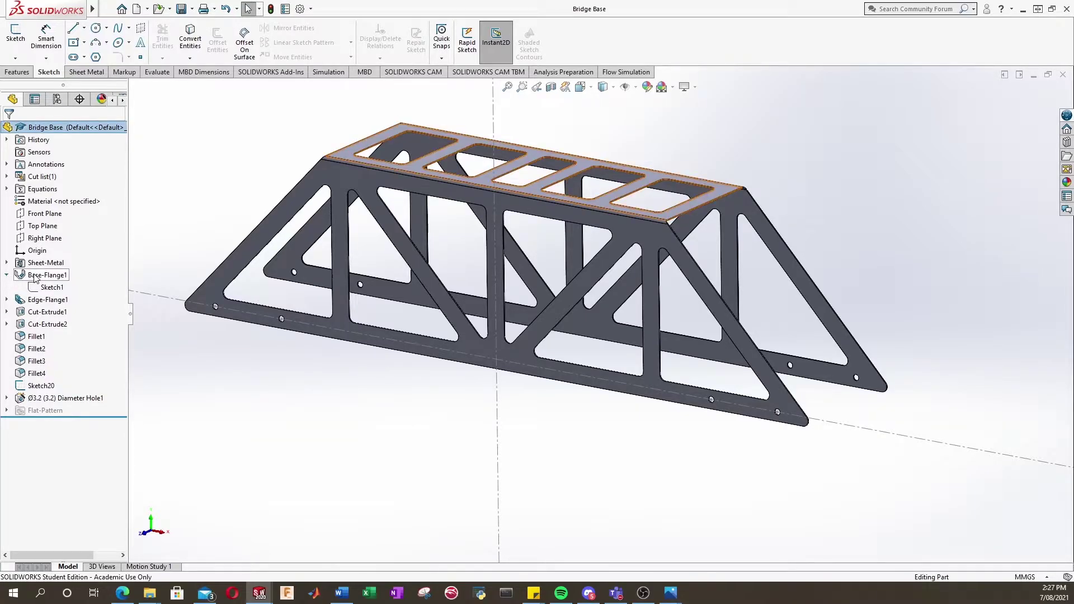
pyautogui.click(56, 288)
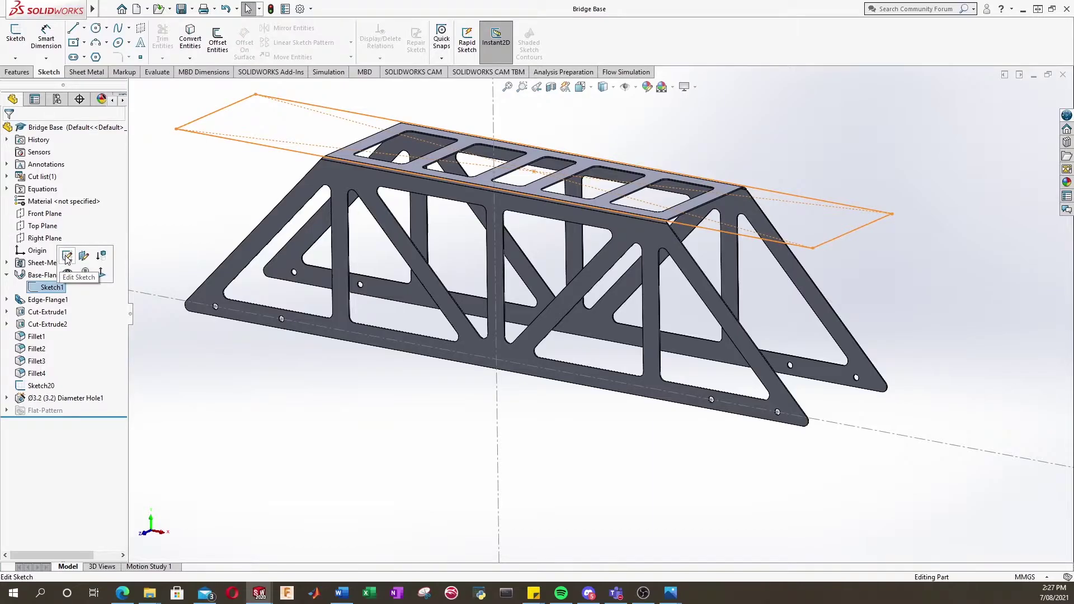
pyautogui.click(67, 257)
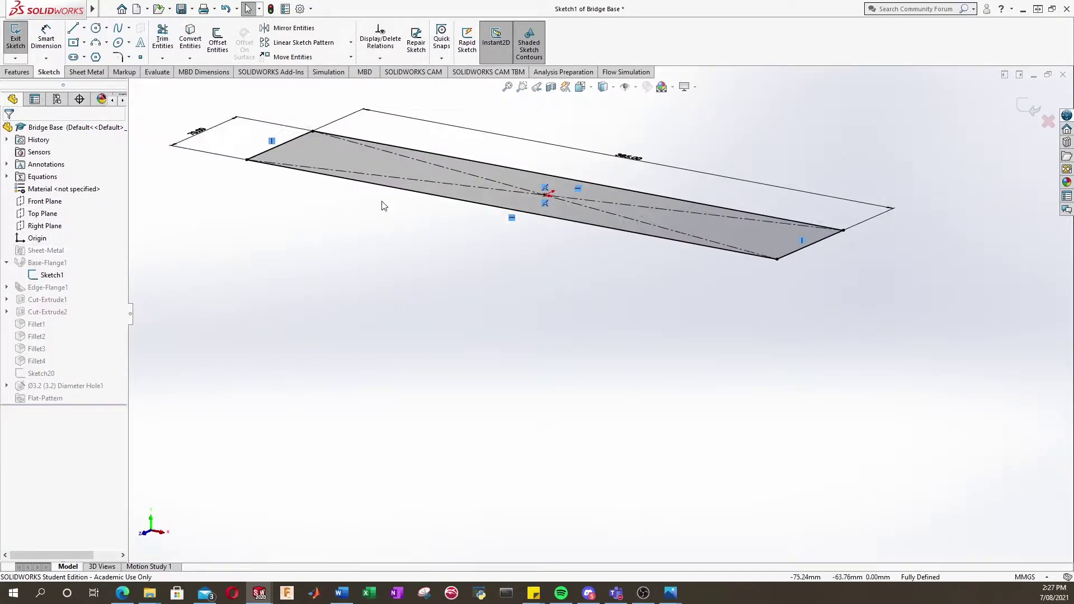
# Step: Set the base flange rectangle's length to 392 mm, entered as 385+7, then exit the sketch and continue the rebuild despite the error
pyautogui.scroll(-1, 542, 204)
pyautogui.scroll(2, 536, 189)
pyautogui.moveTo(536, 189); pyautogui.dragTo(432, 251, button='middle')
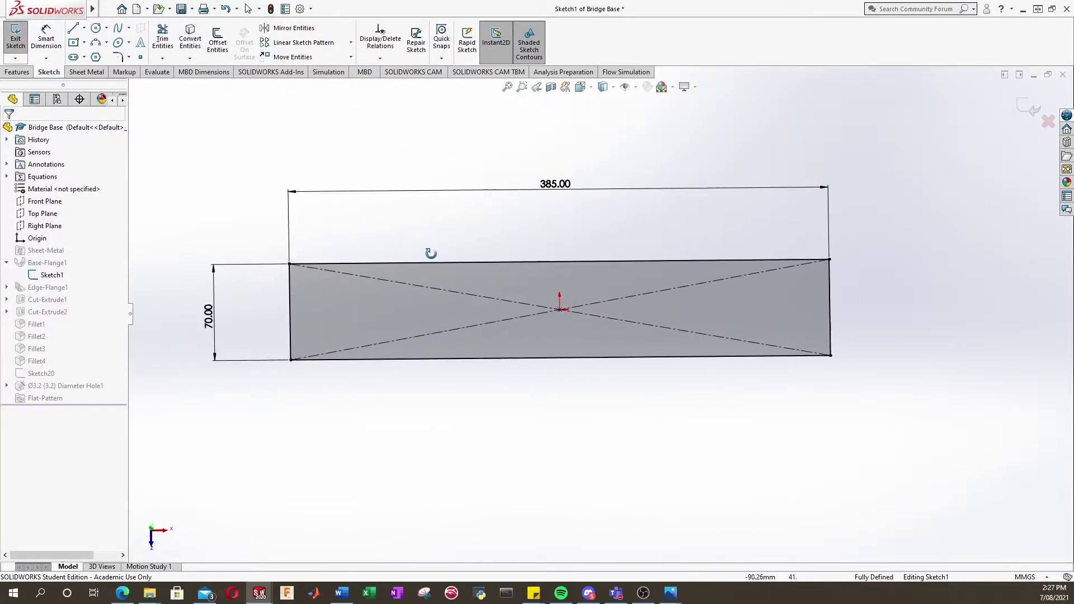
pyautogui.scroll(2, 614, 198)
pyautogui.scroll(1, 519, 189)
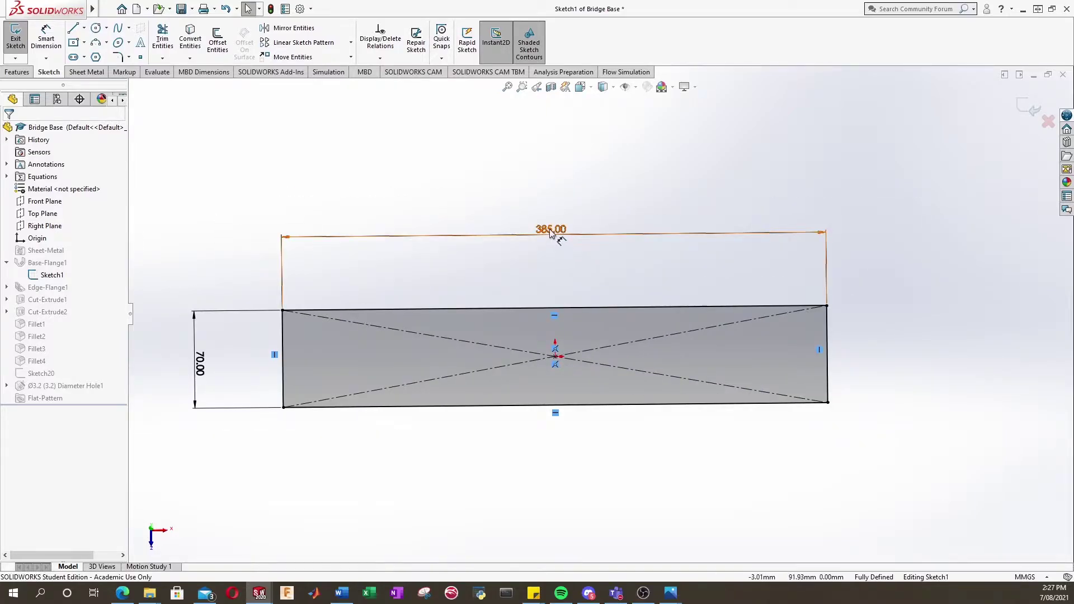
pyautogui.click(549, 230)
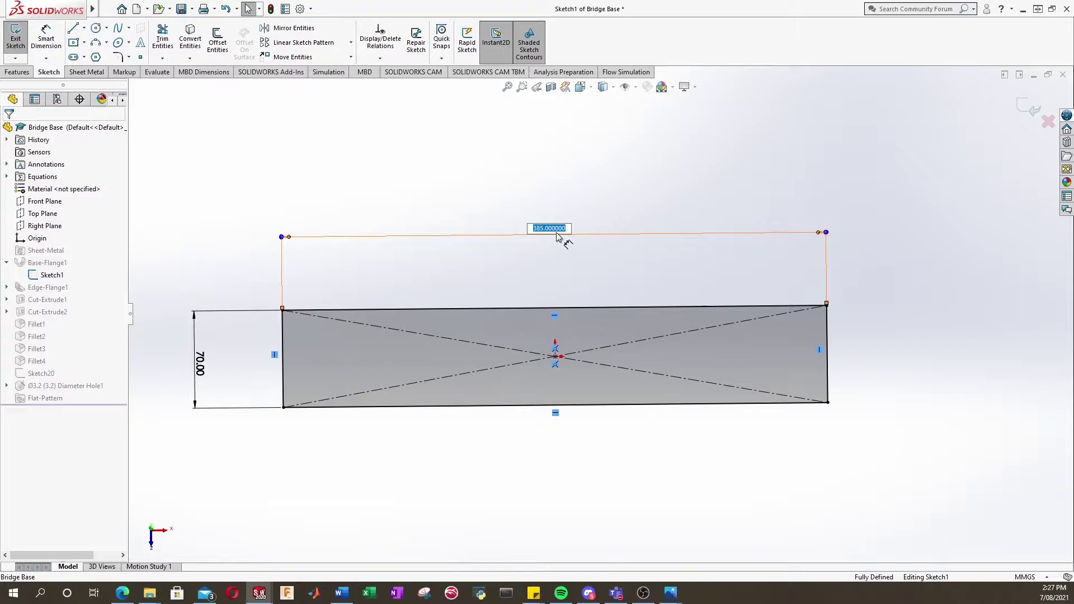
pyautogui.write('385+7')
pyautogui.press('Return')
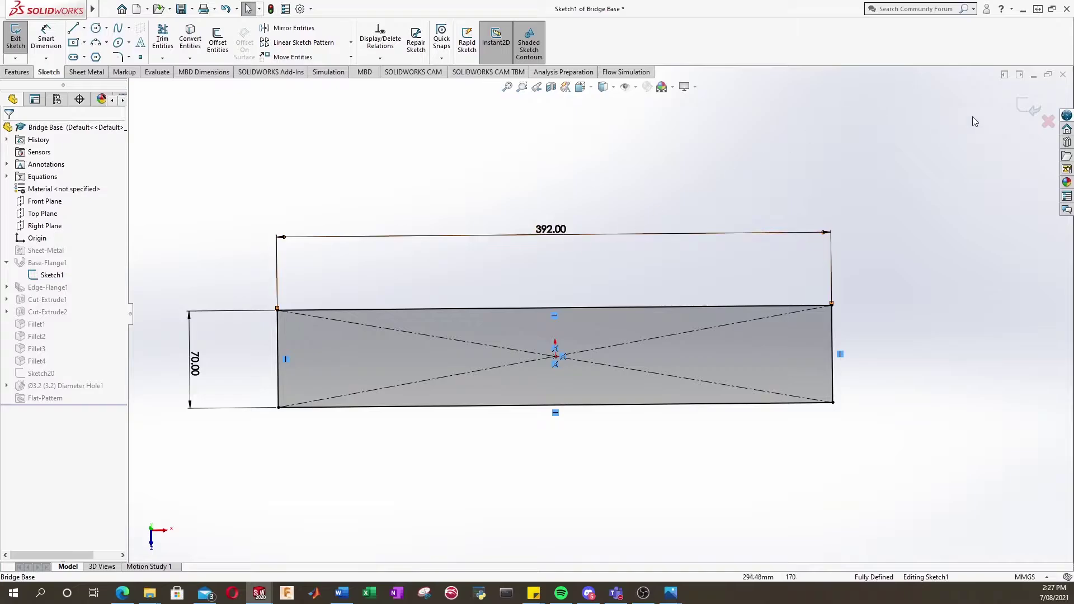
pyautogui.click(1019, 105)
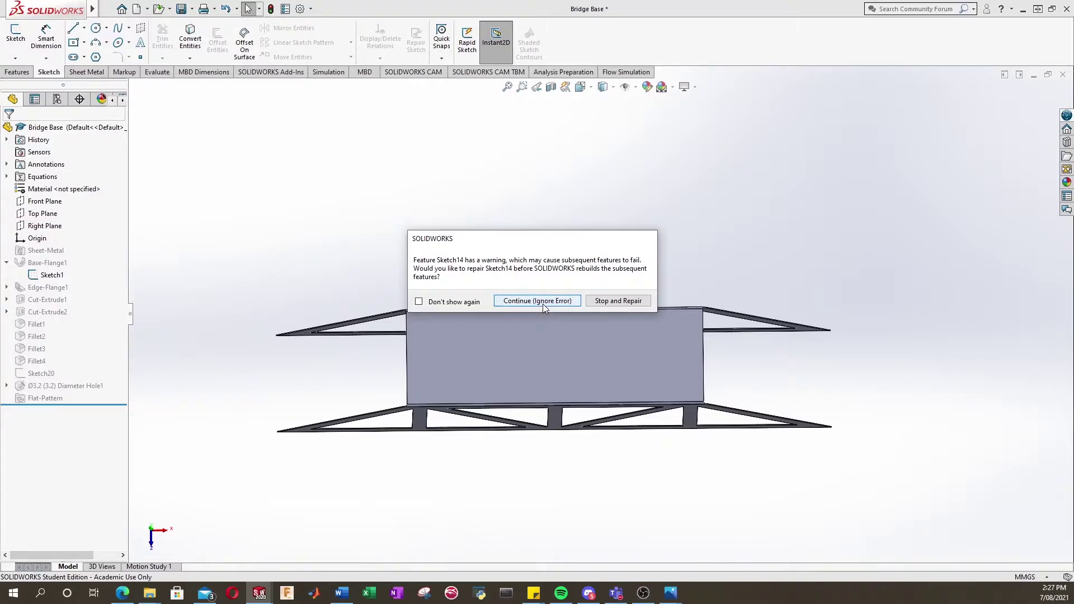
pyautogui.click(542, 304)
# Step: Open Sketch14 of Cut-Extrude2 for editing and delete the dangling 10 mm dimension beside the first rectangular cut-out
pyautogui.moveTo(446, 455); pyautogui.dragTo(568, 331, button='middle')
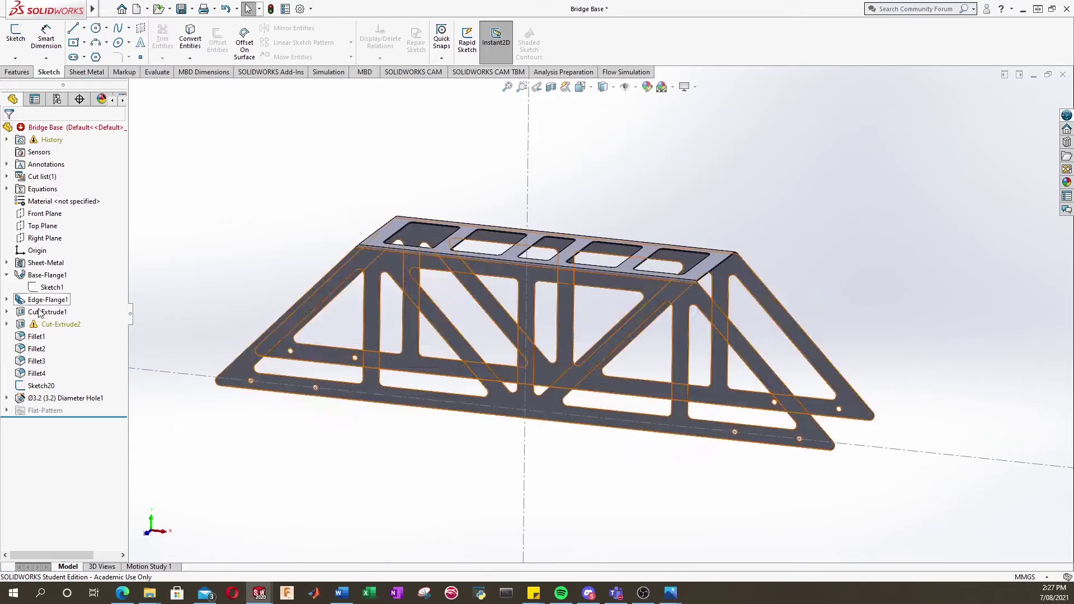
pyautogui.click(7, 324)
pyautogui.click(59, 337)
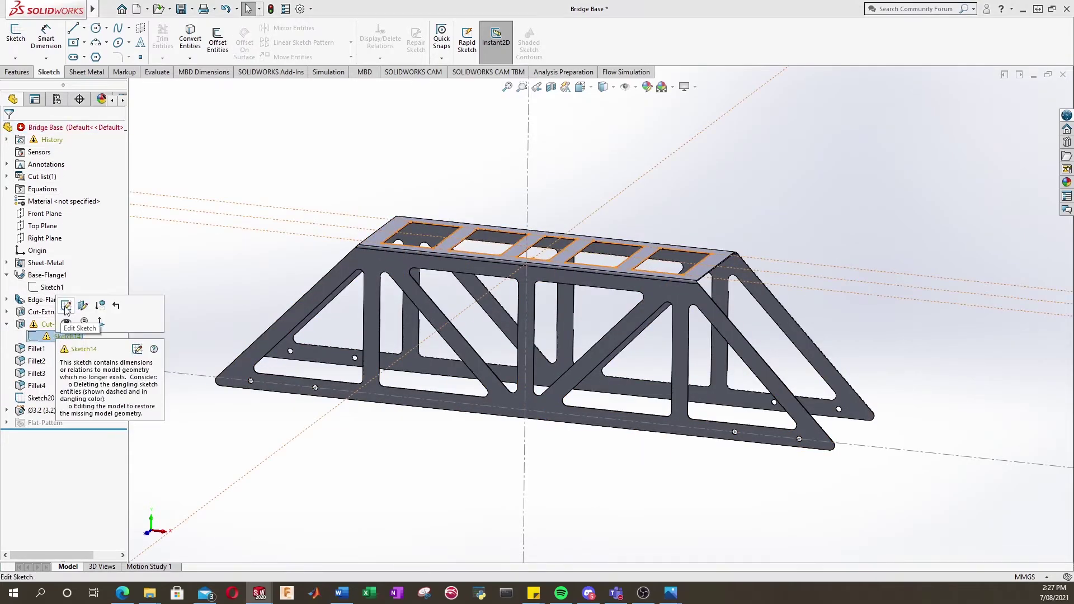
pyautogui.click(65, 306)
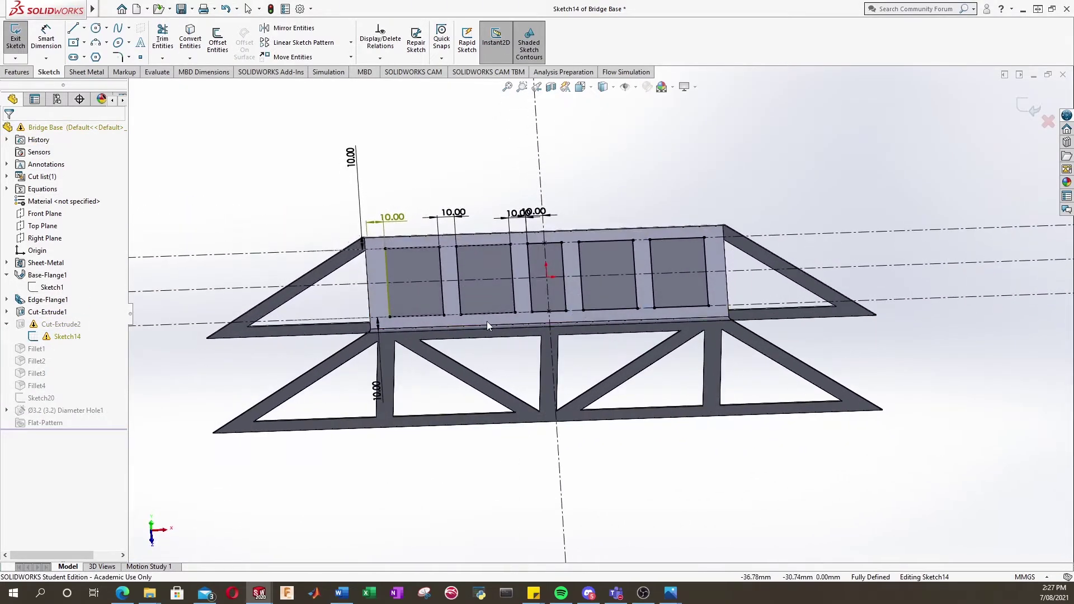
pyautogui.scroll(-5, 409, 247)
pyautogui.moveTo(370, 323); pyautogui.dragTo(384, 374, button='middle')
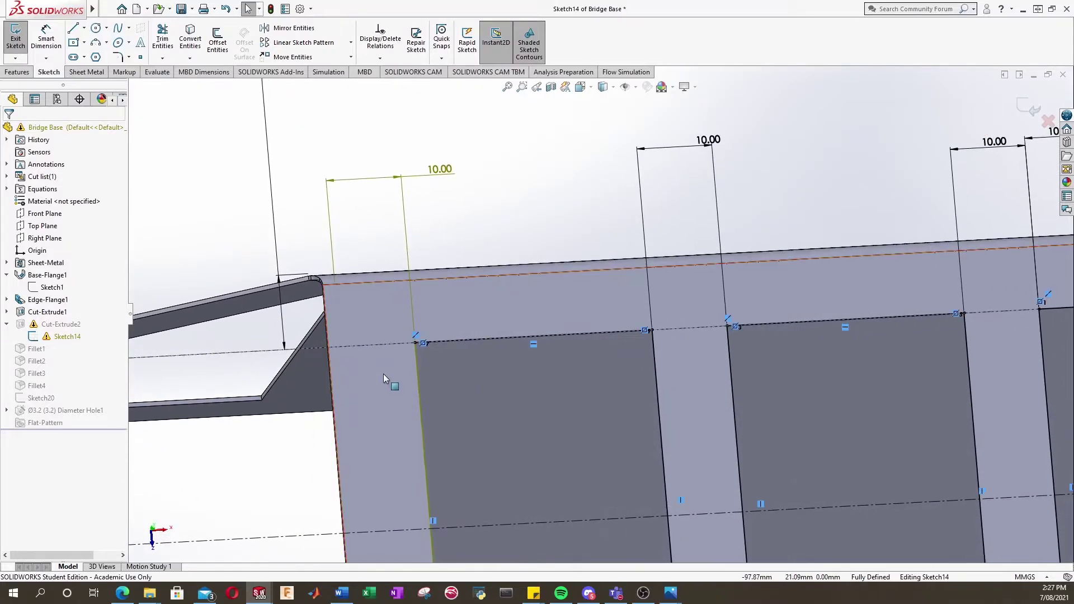
pyautogui.scroll(4, 442, 386)
pyautogui.scroll(-1, 624, 307)
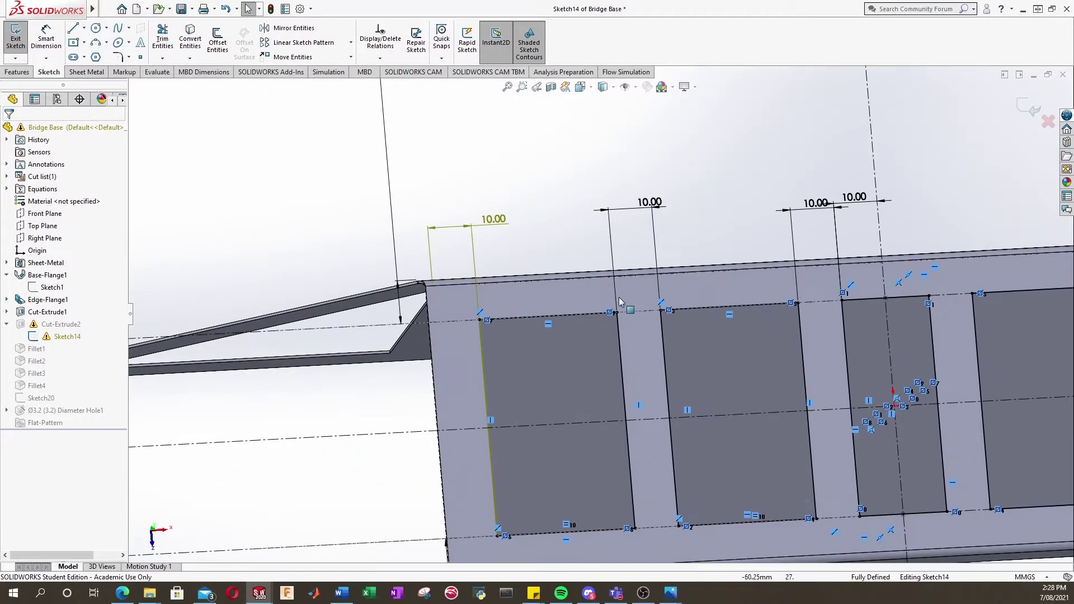
pyautogui.click(472, 225)
pyautogui.press('Delete')
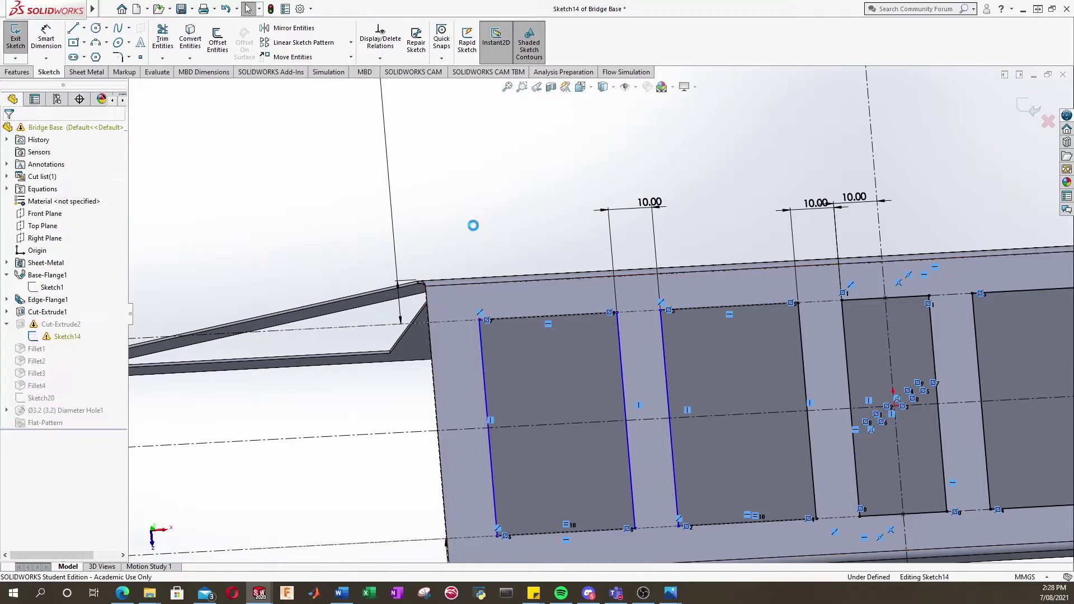
# Step: Dimension the first cut-out's outer side 10 mm from the adjacent end edge of the top plate and exit the sketch
pyautogui.click(46, 38)
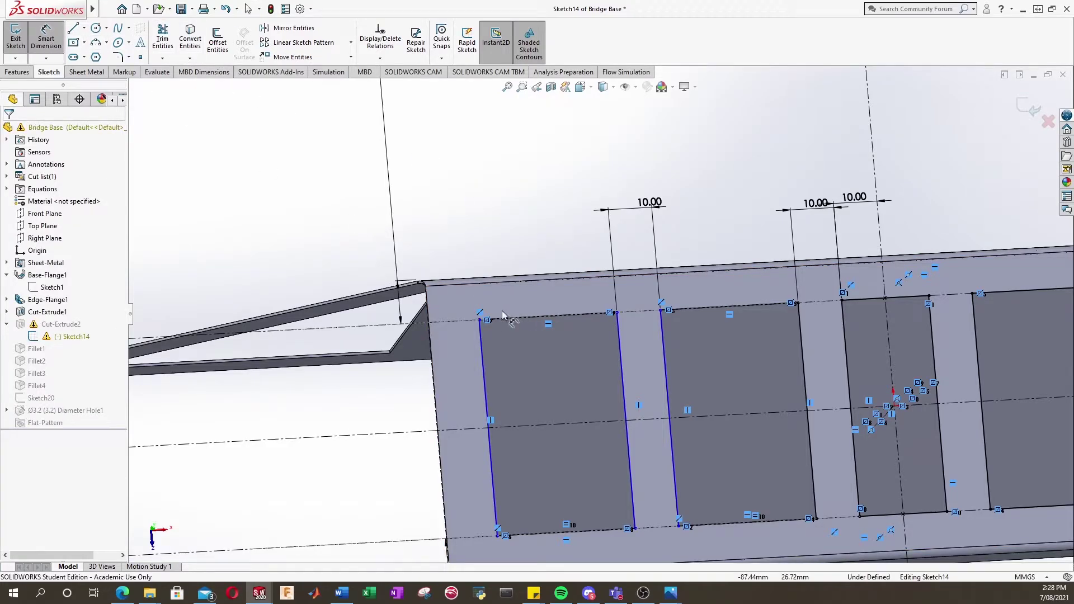
pyautogui.click(483, 347)
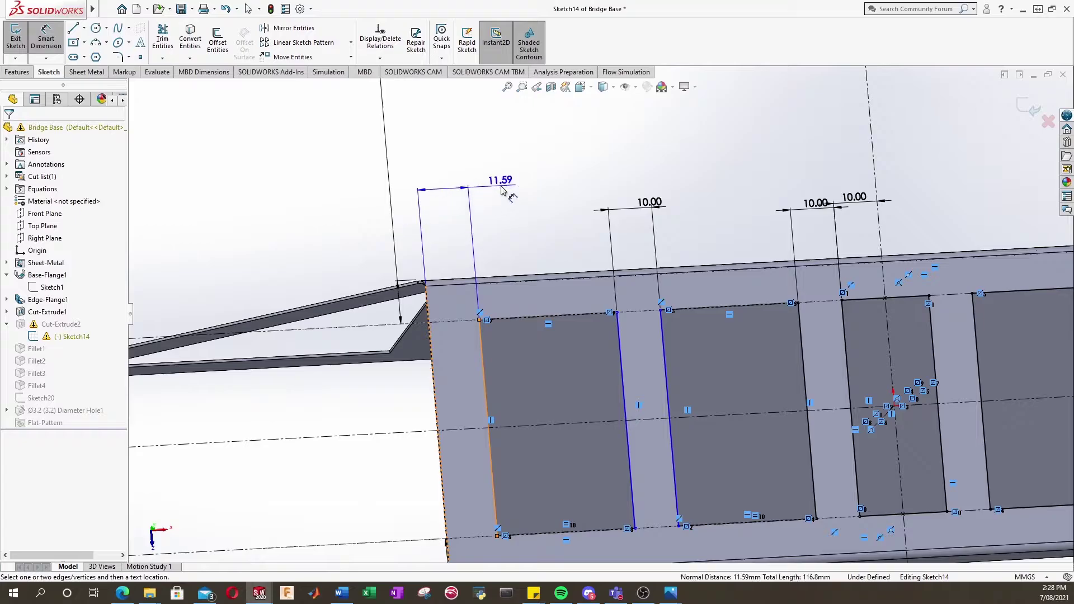
pyautogui.click(502, 190)
pyautogui.write('10')
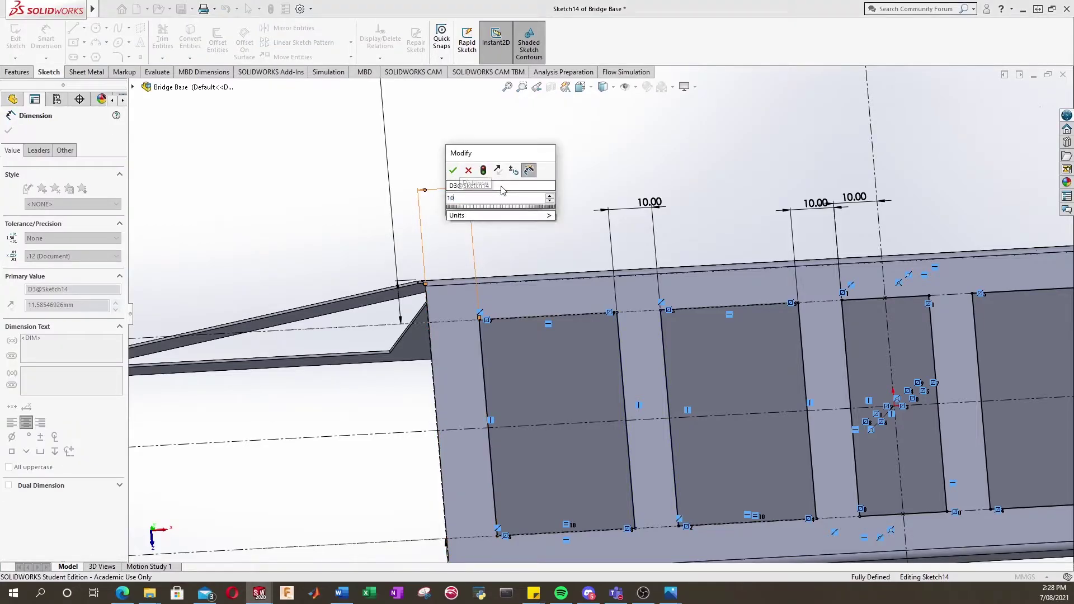
pyautogui.press('Return')
pyautogui.scroll(-4, 599, 308)
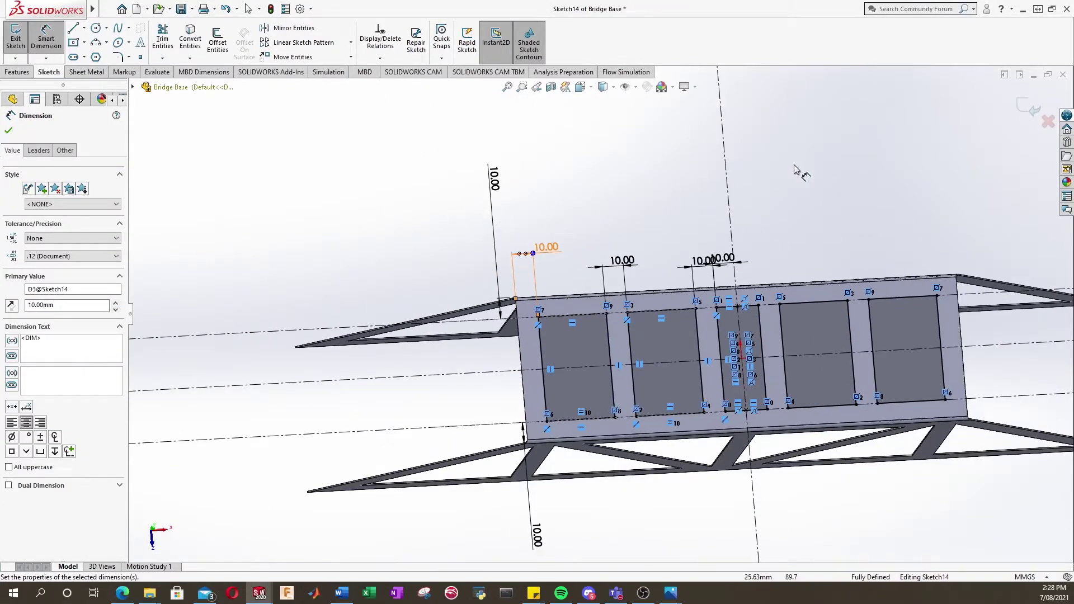
pyautogui.click(1033, 109)
pyautogui.scroll(-3, 689, 401)
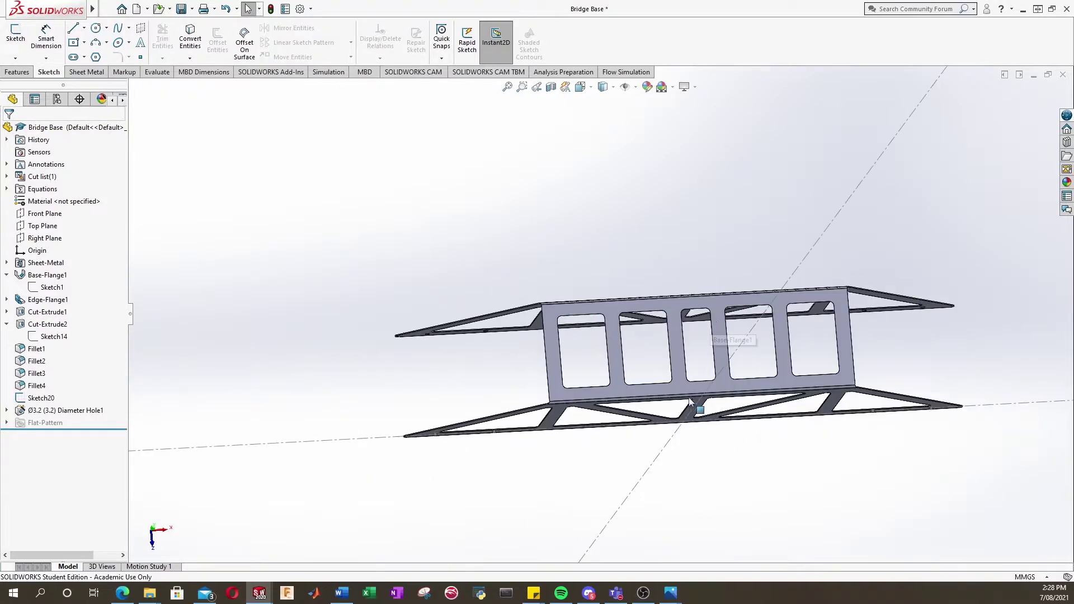
# Step: Save the Bridge Base part, switch to the Assem5 assembly and rebuild it with the changed models
pyautogui.moveTo(689, 401); pyautogui.dragTo(614, 463, button='middle')
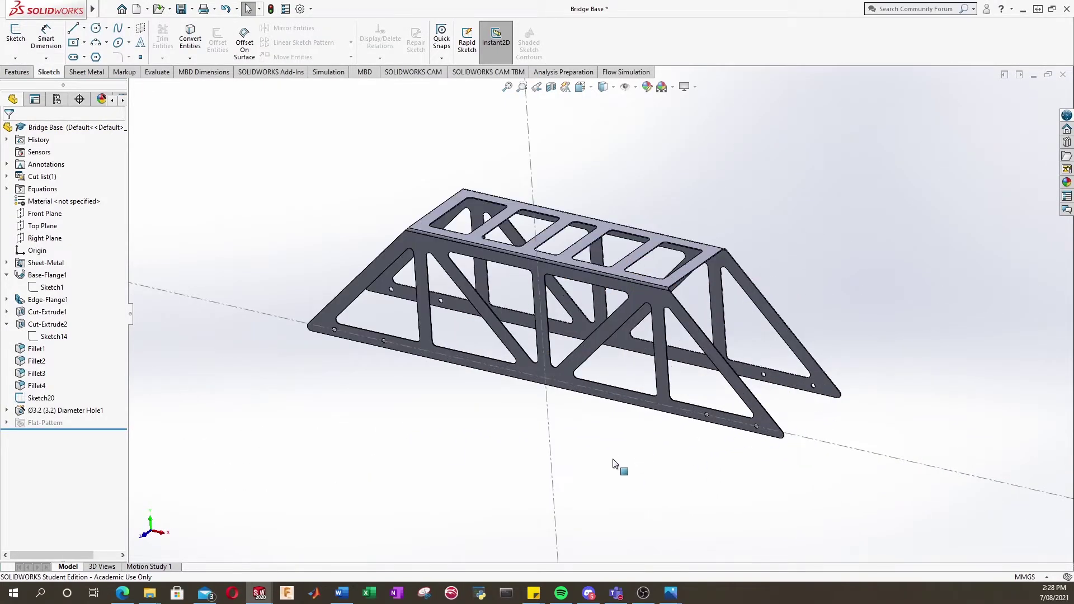
pyautogui.click(107, 9)
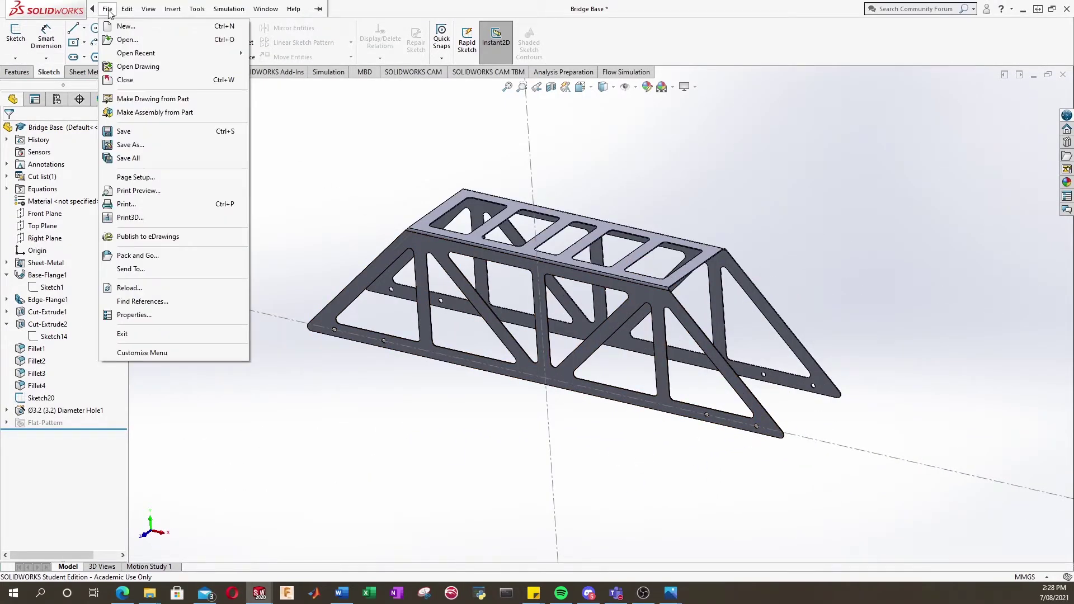
pyautogui.click(122, 132)
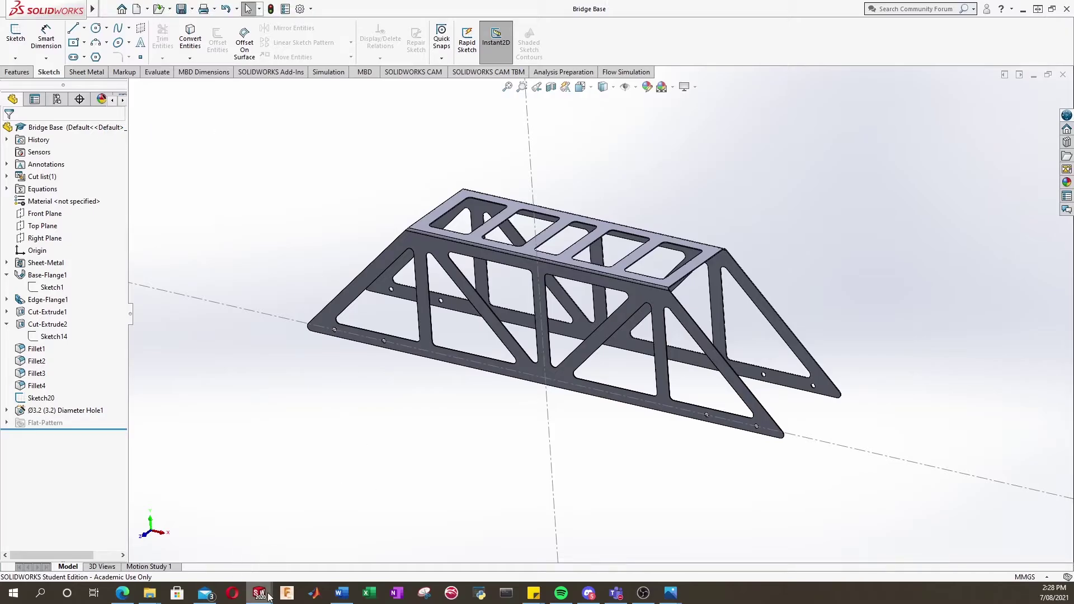
pyautogui.moveTo(268, 596)
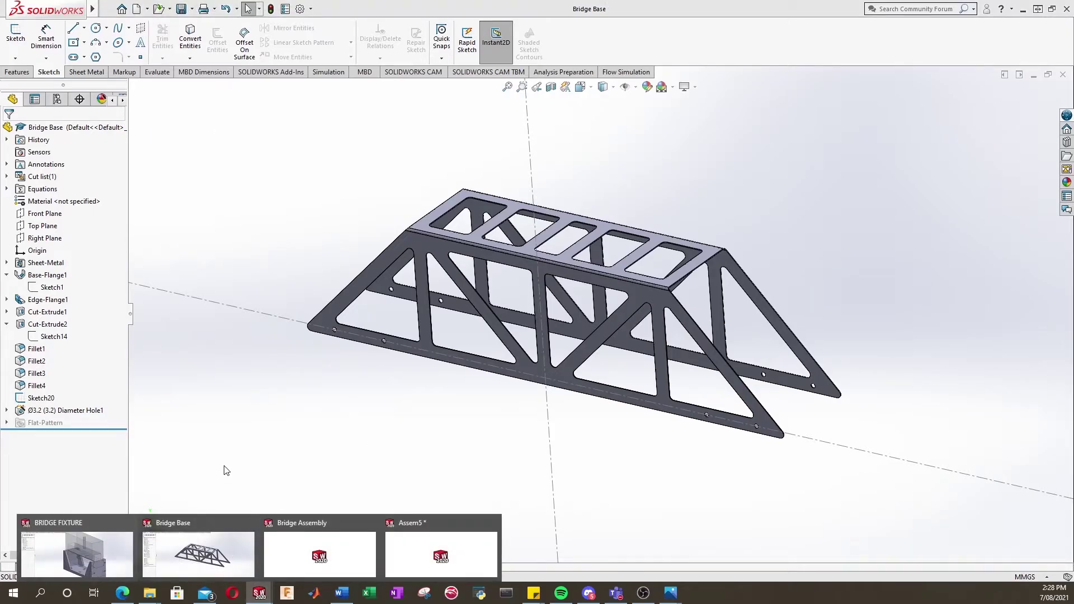
pyautogui.click(427, 548)
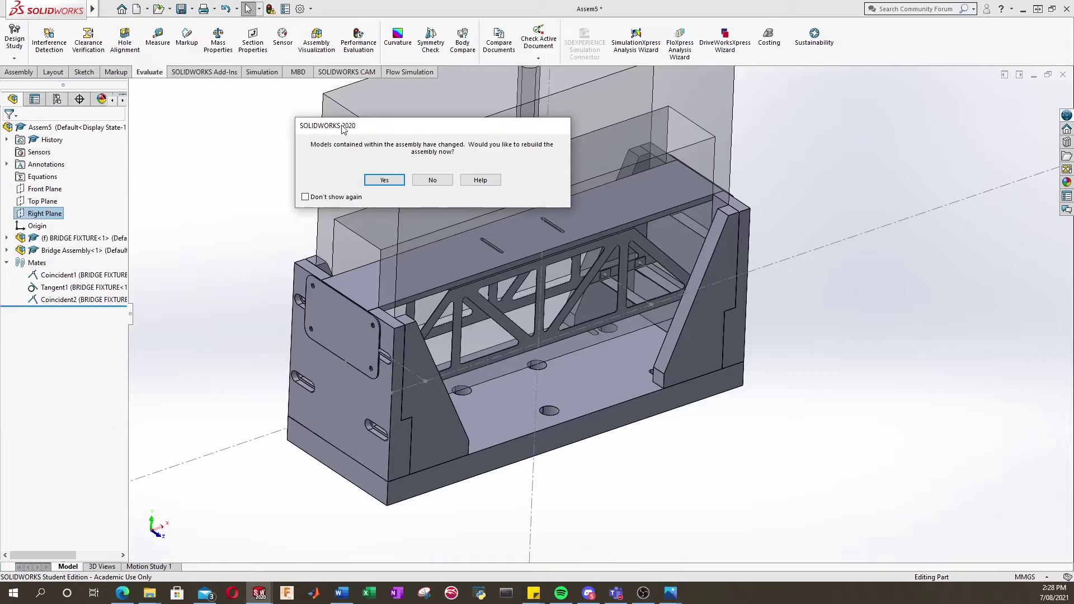
pyautogui.click(380, 178)
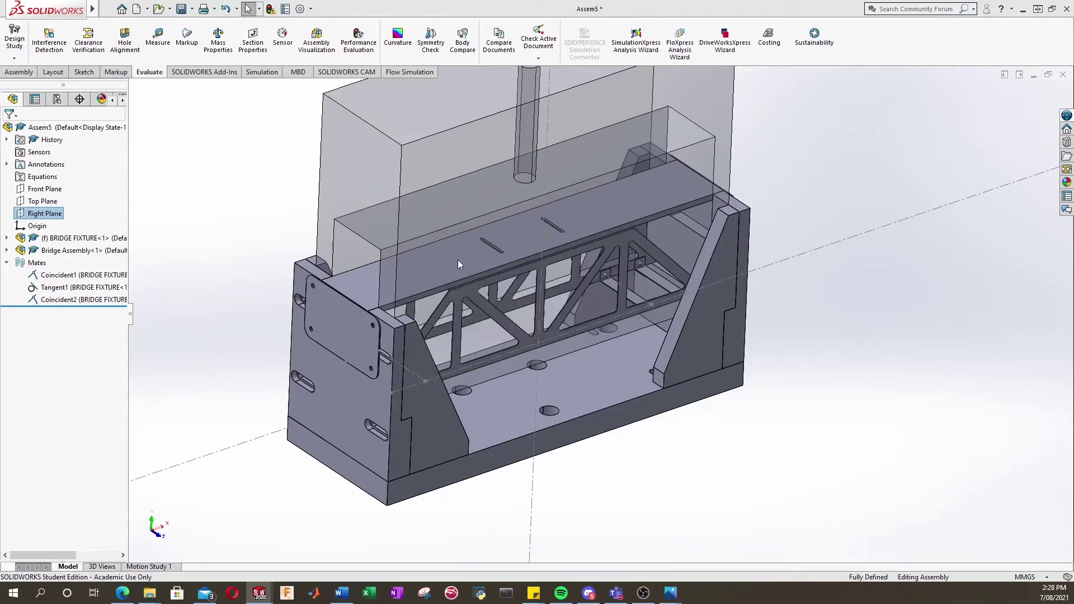
# Step: Measure the gap between the rounded end of the bridge's lower truss rail and the facing stand-off surface
pyautogui.scroll(-2, 666, 313)
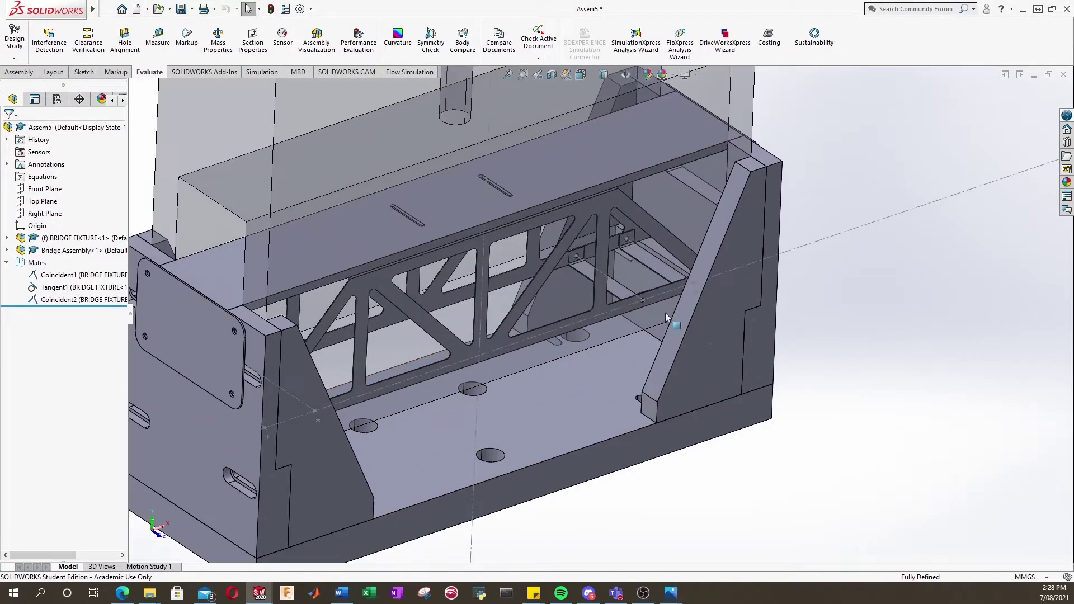
pyautogui.moveTo(560, 380); pyautogui.dragTo(464, 363, button='middle')
pyautogui.scroll(3, 563, 179)
pyautogui.scroll(-2, 666, 275)
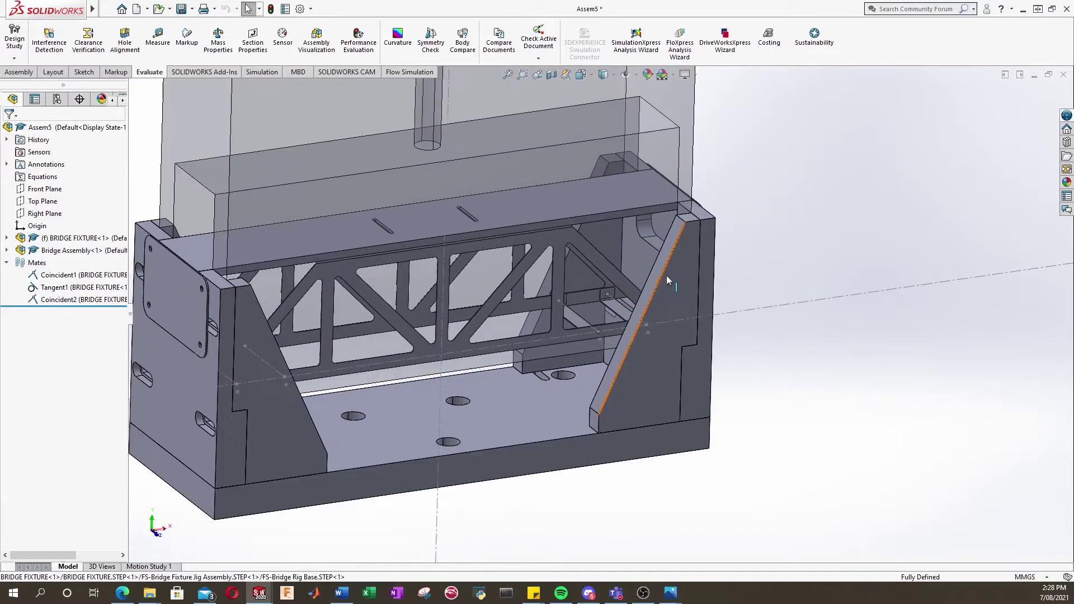
pyautogui.click(157, 37)
pyautogui.scroll(-4, 674, 316)
pyautogui.moveTo(579, 307); pyautogui.dragTo(632, 358, button='middle')
pyautogui.scroll(-3, 538, 252)
pyautogui.moveTo(525, 293); pyautogui.dragTo(563, 263, button='middle')
pyautogui.scroll(-5, 573, 283)
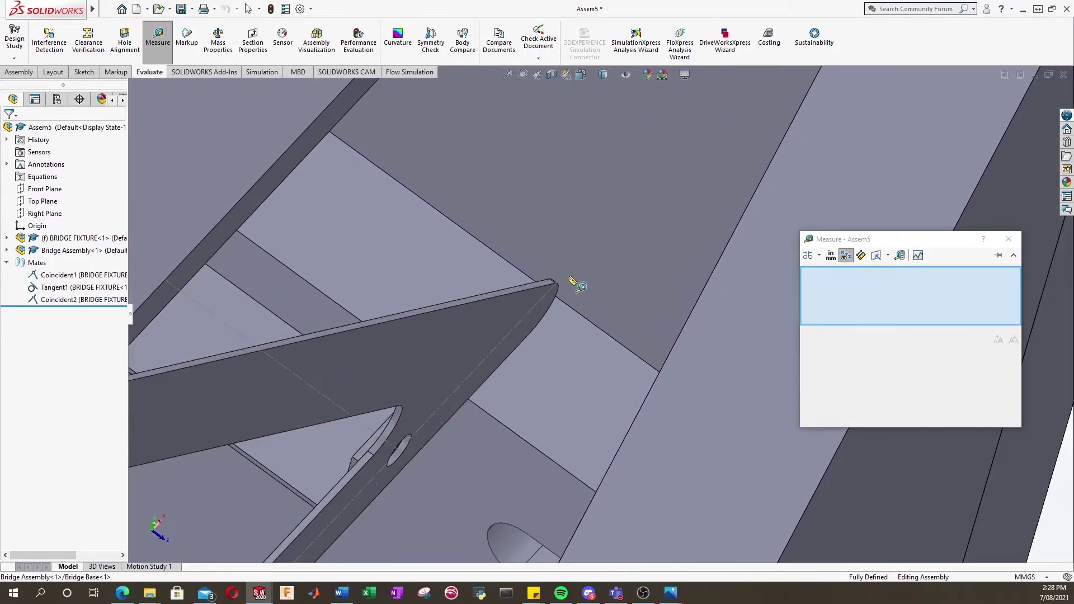
pyautogui.moveTo(533, 306); pyautogui.dragTo(582, 287, button='middle')
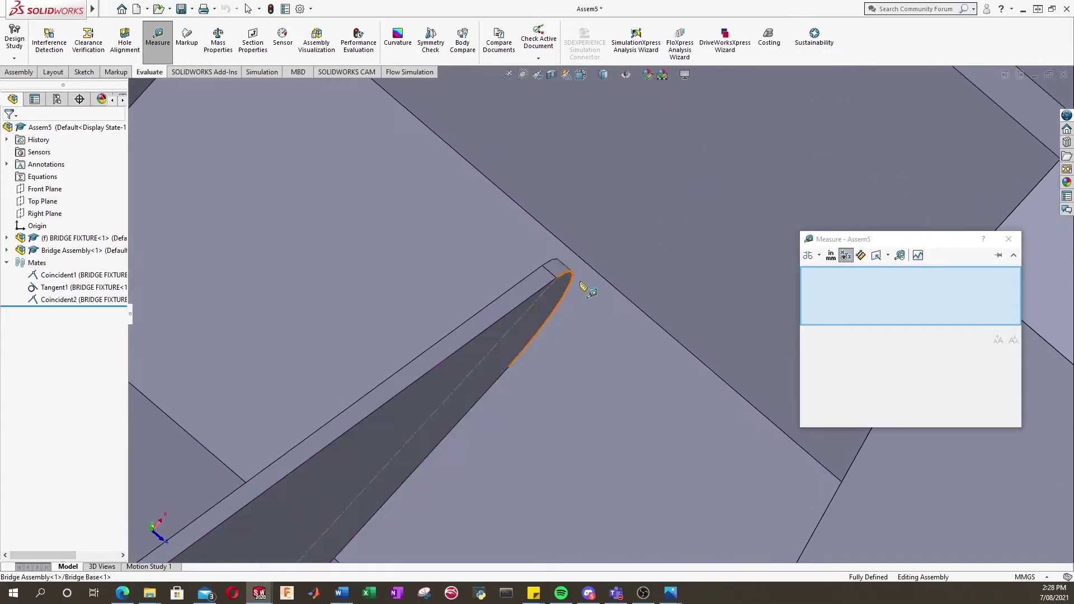
pyautogui.click(560, 272)
pyautogui.click(585, 234)
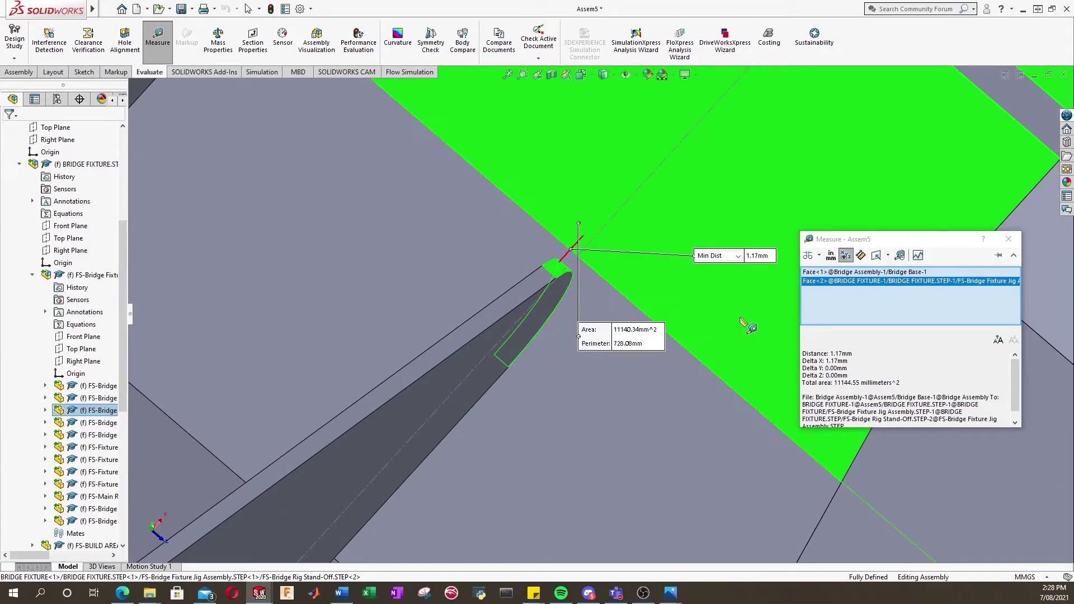
pyautogui.scroll(1, 695, 299)
pyautogui.scroll(9, 620, 356)
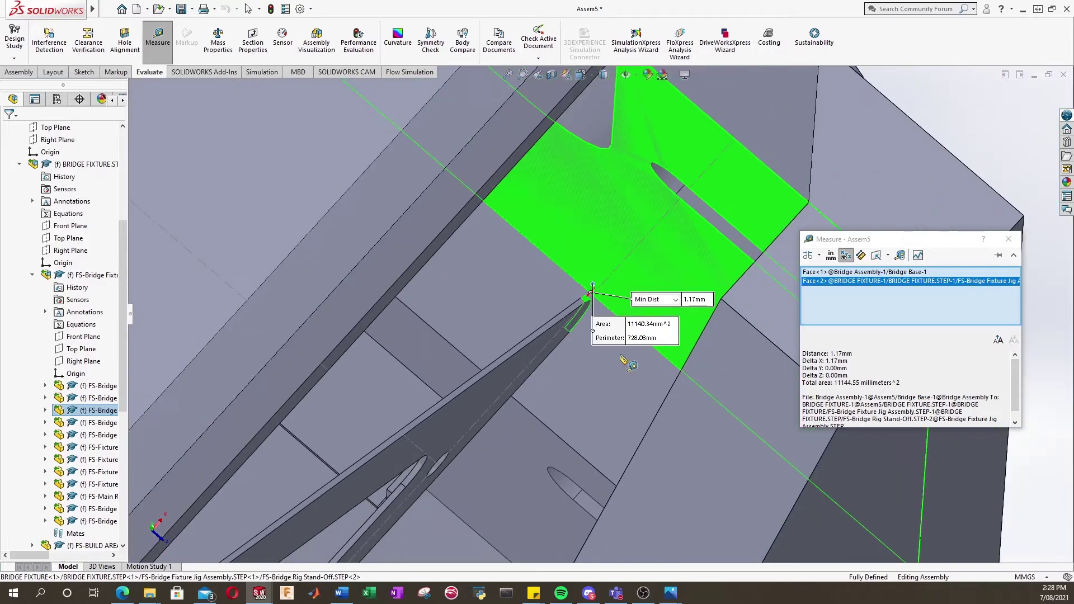
pyautogui.moveTo(584, 414); pyautogui.dragTo(435, 382, button='middle')
pyautogui.scroll(8, 435, 382)
pyautogui.click(1008, 239)
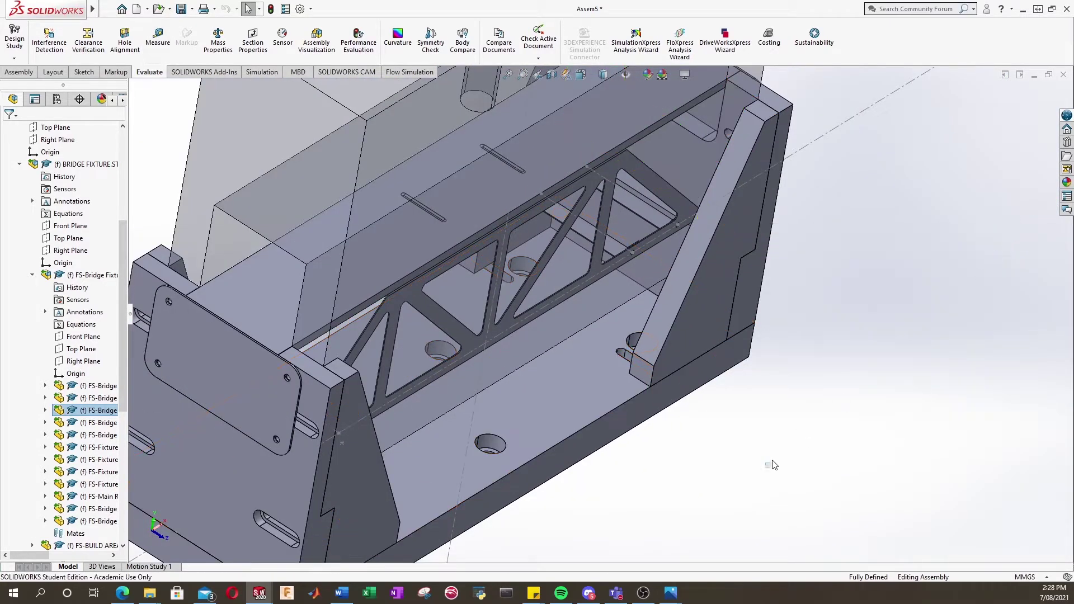
# Step: Examine how the reinforcement brackets and their holes line up with the holes in the bridge's lower truss rails
pyautogui.scroll(3, 563, 436)
pyautogui.moveTo(563, 436); pyautogui.dragTo(551, 262, button='middle')
pyautogui.scroll(2, 610, 237)
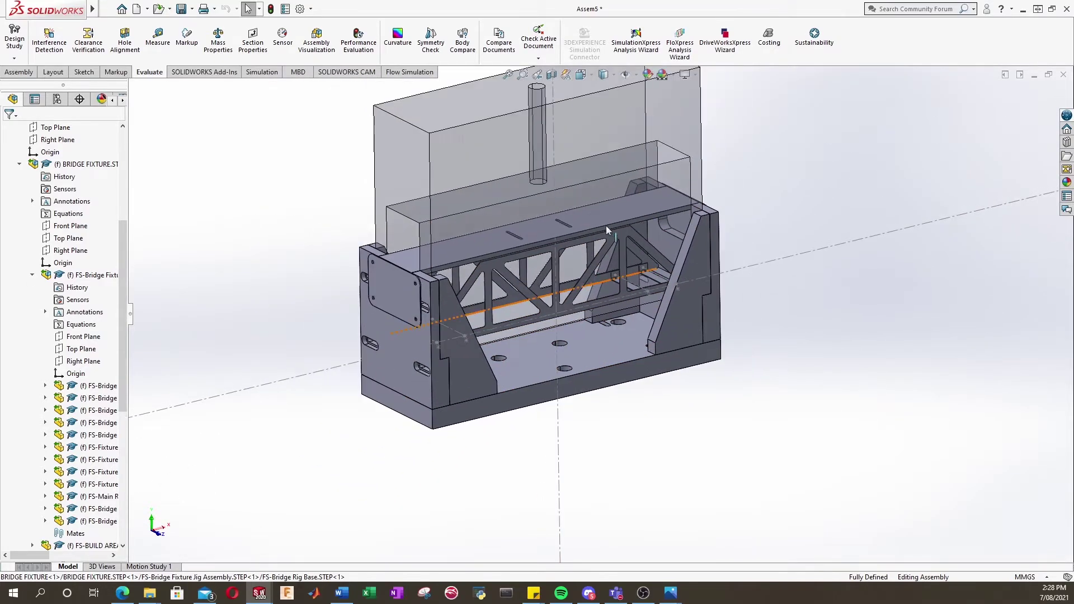
pyautogui.scroll(-1, 605, 226)
pyautogui.moveTo(571, 370); pyautogui.dragTo(417, 336, button='middle')
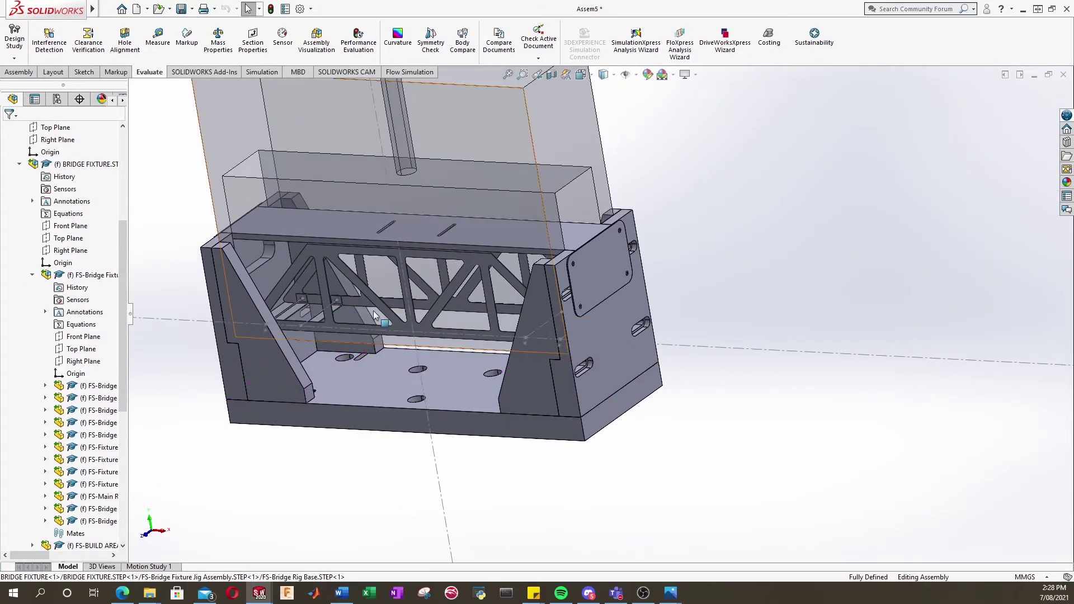
pyautogui.scroll(-8, 394, 317)
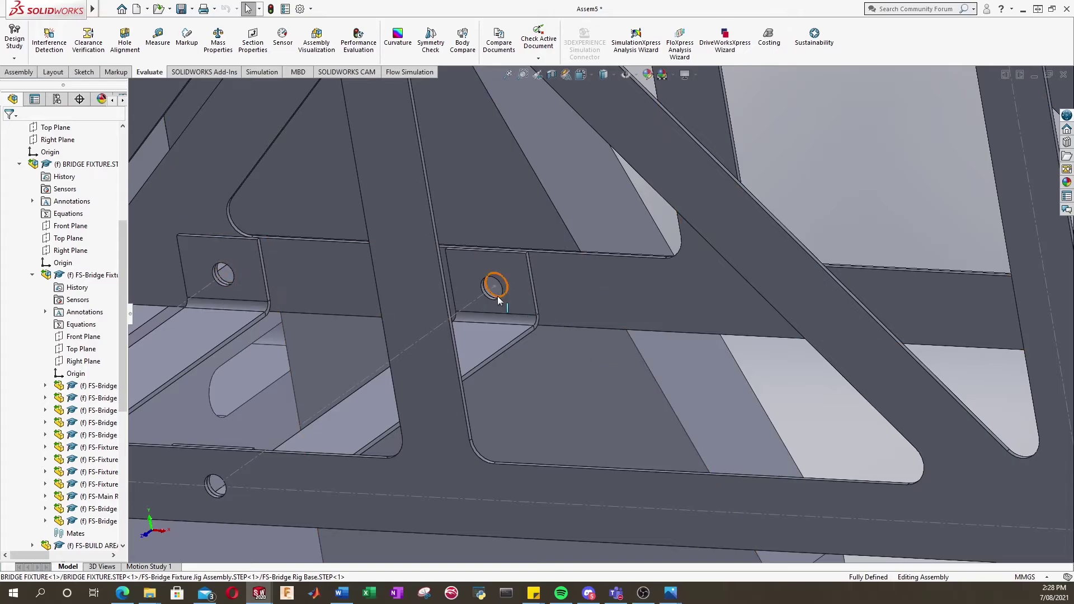
pyautogui.moveTo(497, 304); pyautogui.dragTo(477, 282, button='middle')
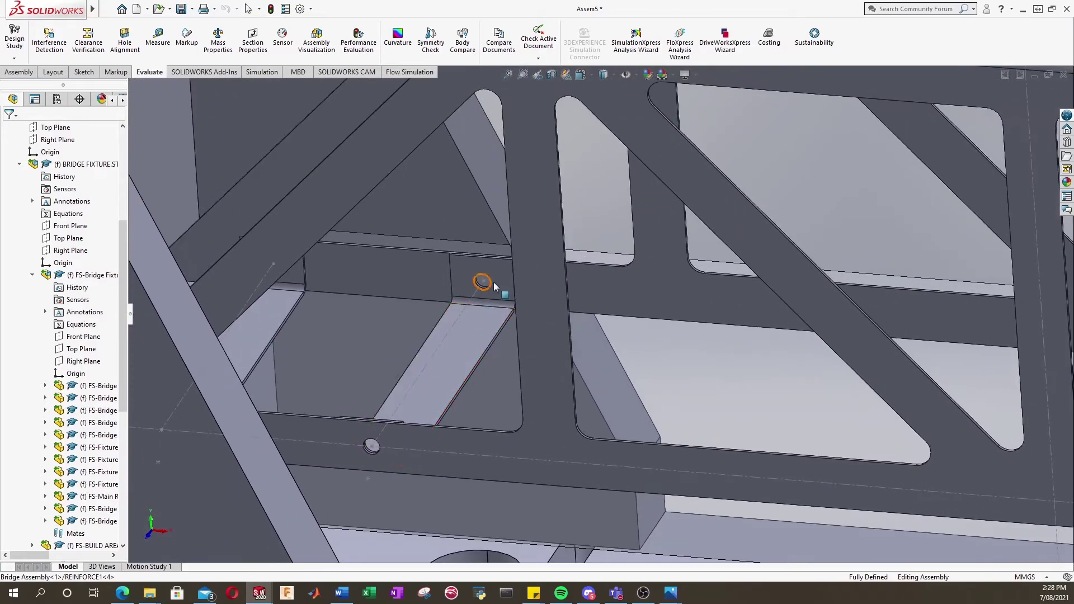
pyautogui.moveTo(367, 418)
pyautogui.mouseDown(button='middle')
pyautogui.moveTo(392, 425)
pyautogui.moveTo(381, 405)
pyautogui.mouseUp(button='middle')
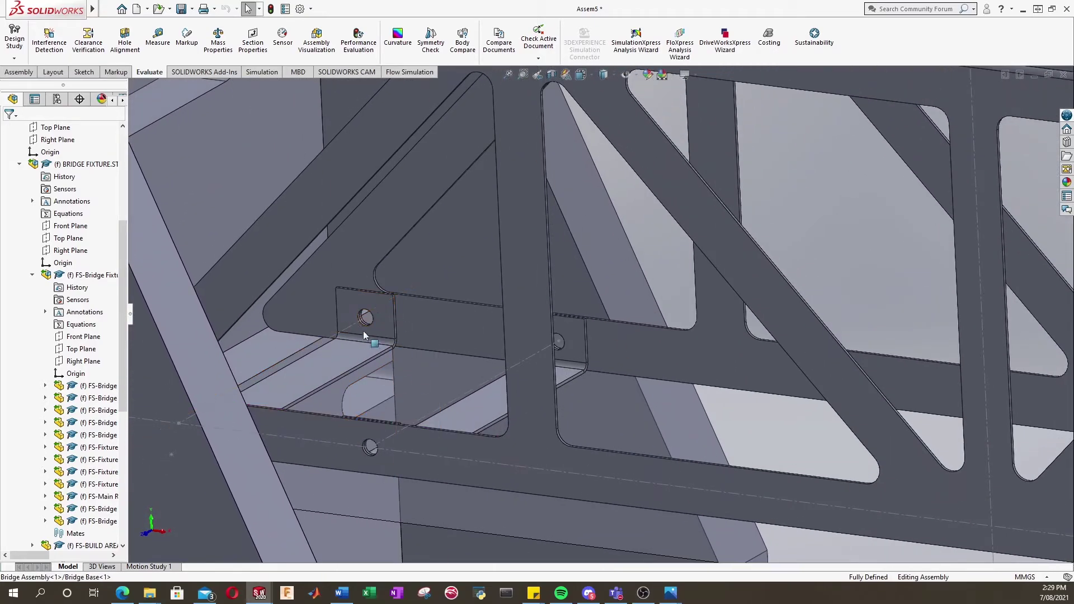
pyautogui.moveTo(363, 335); pyautogui.dragTo(586, 355, button='middle')
pyautogui.moveTo(538, 330); pyautogui.dragTo(566, 371, button='middle')
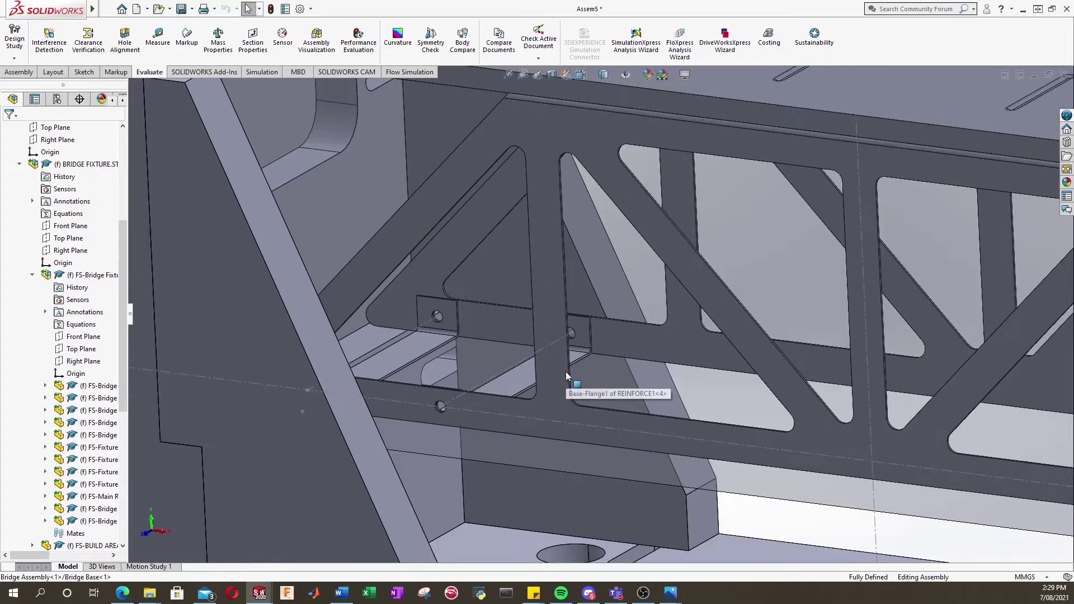
# Step: Review the overall fit of the complete bridge between the stand-offs and beneath the road plate
pyautogui.scroll(6, 565, 371)
pyautogui.scroll(-1, 840, 384)
pyautogui.scroll(2, 841, 384)
pyautogui.scroll(-2, 800, 252)
pyautogui.scroll(3, 724, 211)
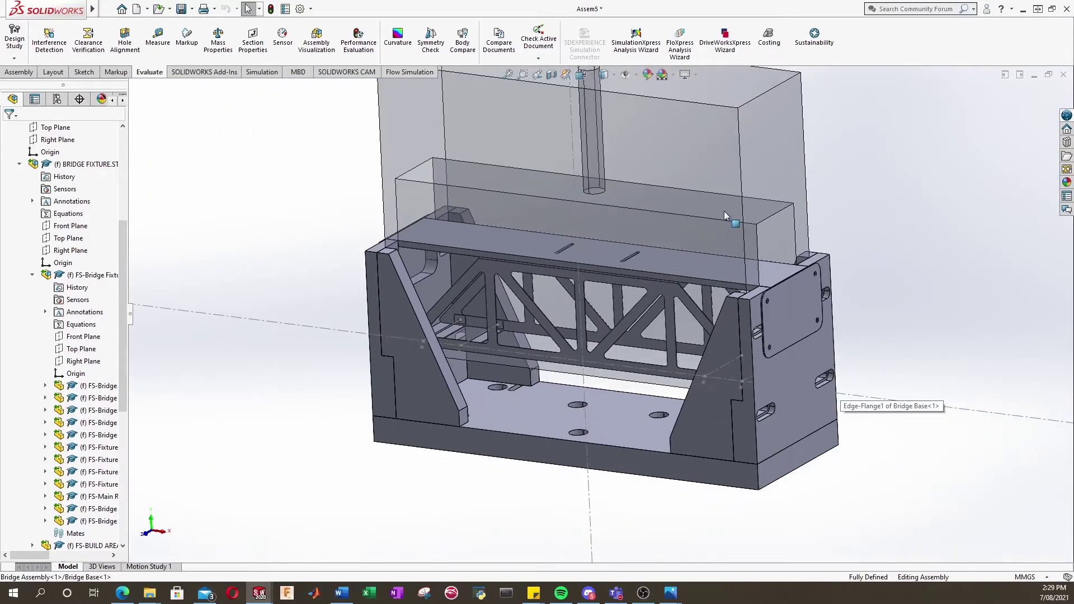
pyautogui.scroll(-2, 646, 260)
pyautogui.scroll(2, 626, 213)
pyautogui.scroll(-2, 633, 210)
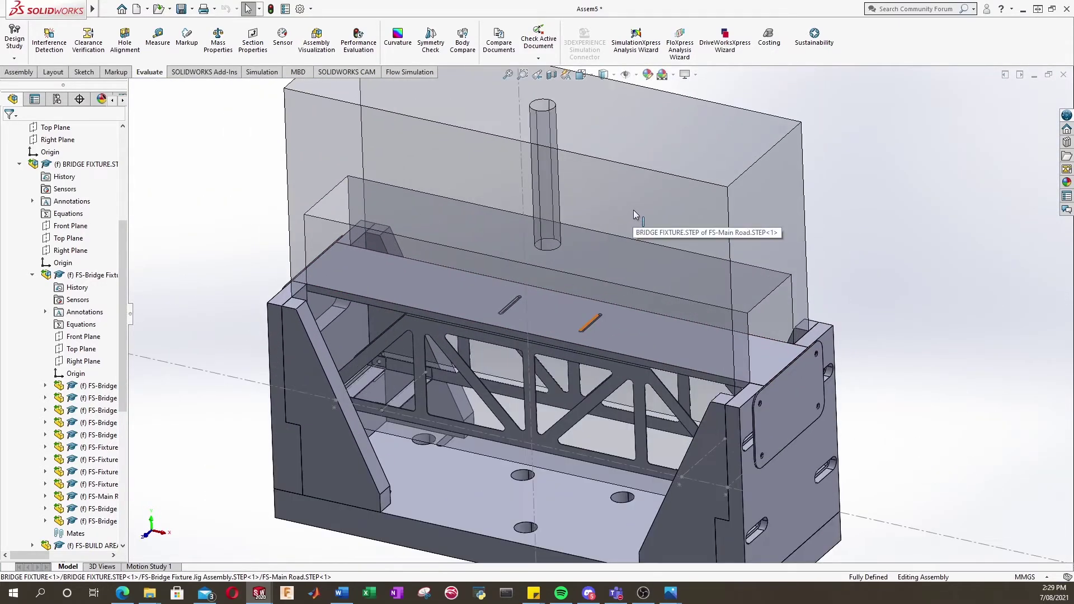
pyautogui.scroll(2, 600, 314)
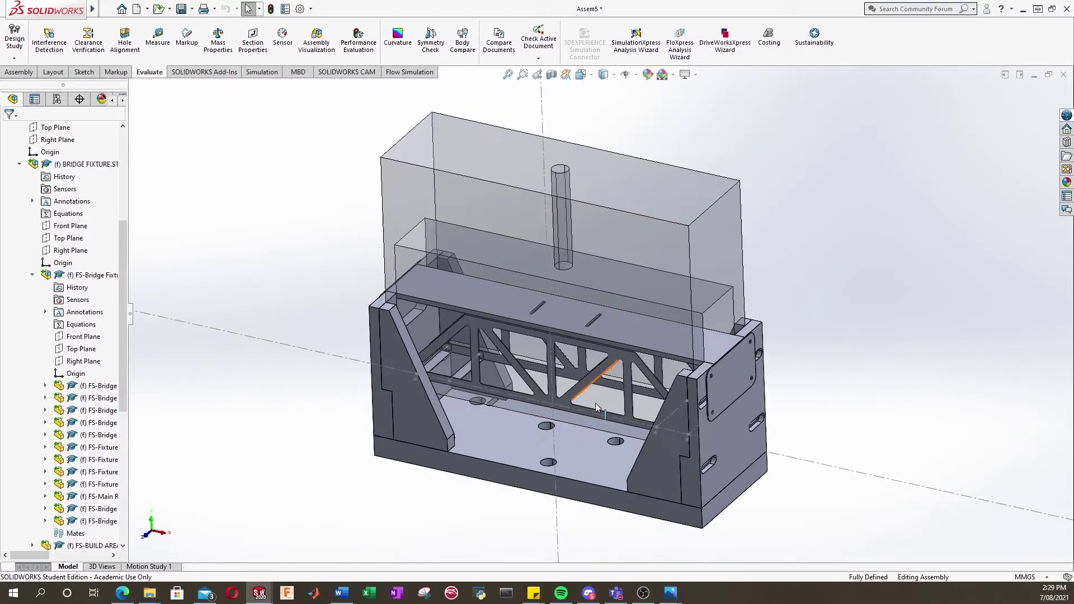
pyautogui.scroll(-2, 597, 392)
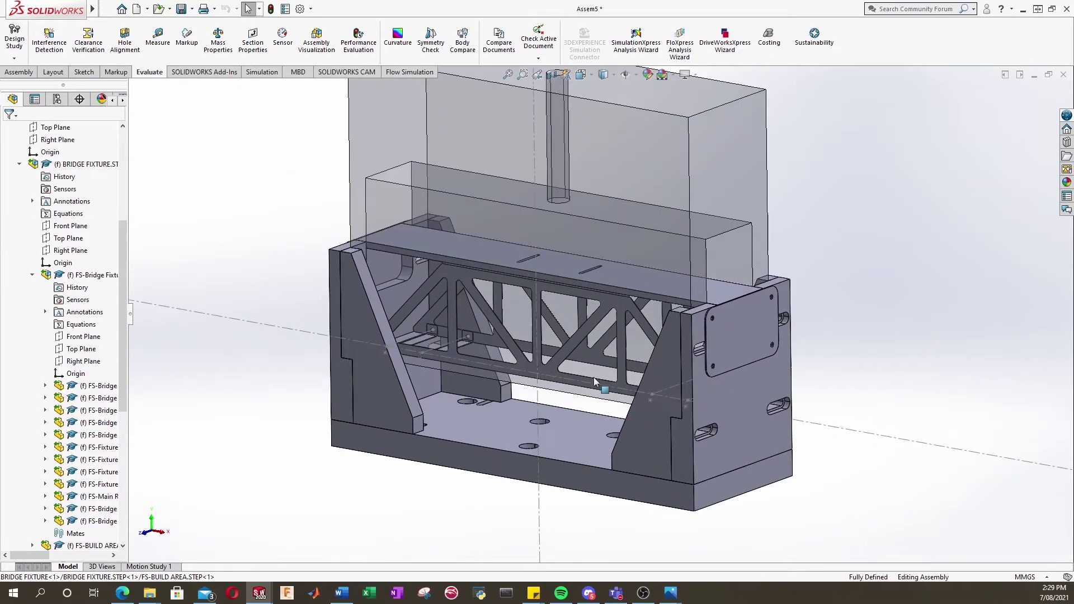
pyautogui.scroll(-1, 595, 382)
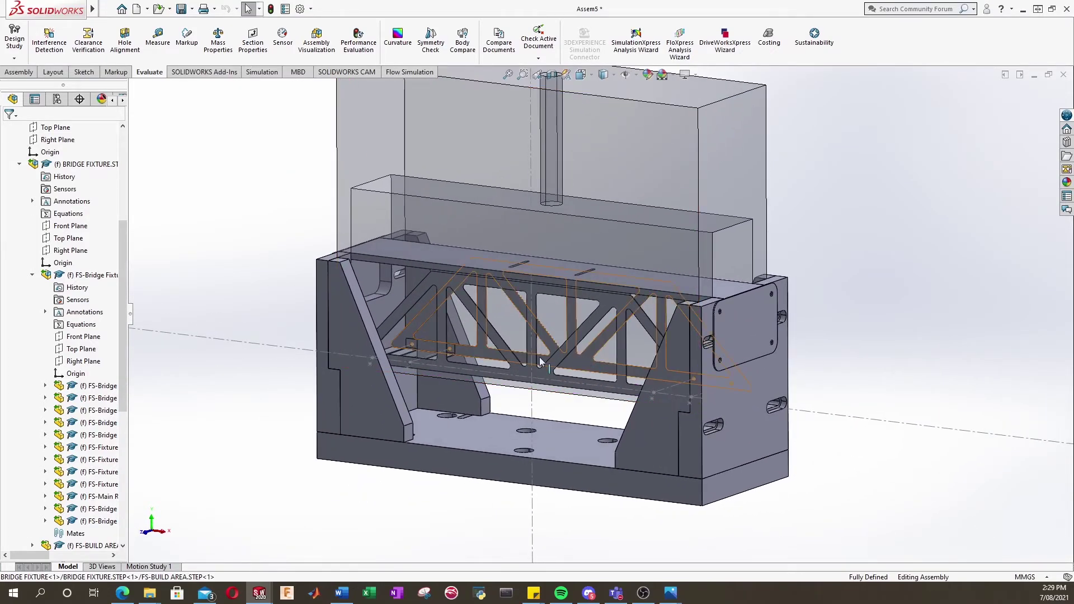
# Step: Hide the FS-Bridge Fixture Jig Assembly inside the BRIDGE FIXTURE subassembly, leaving the bridge and the build area volume displayed
pyautogui.click(20, 165)
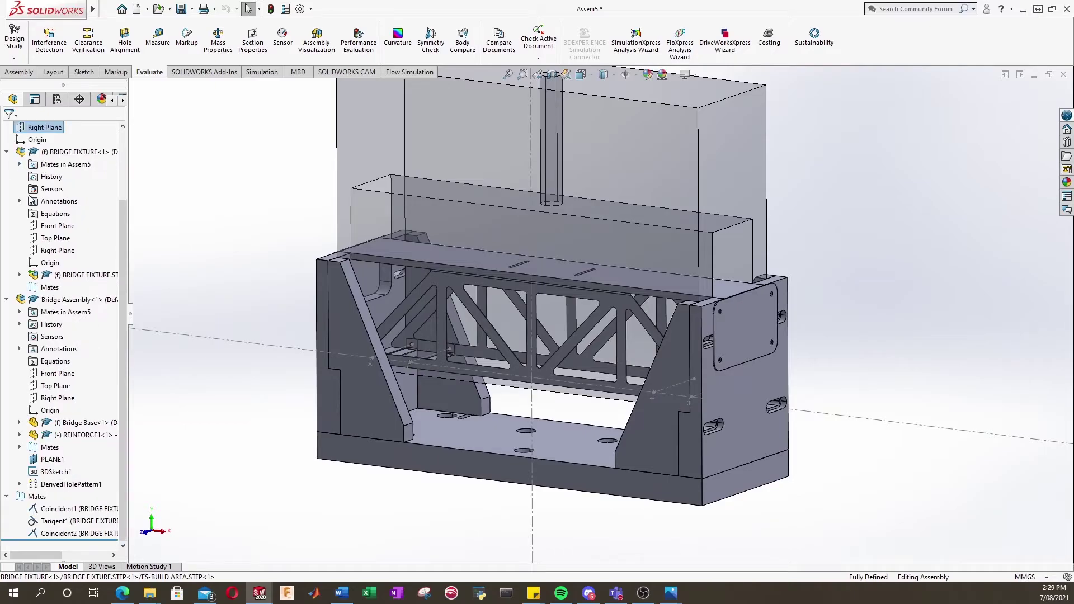
pyautogui.click(8, 300)
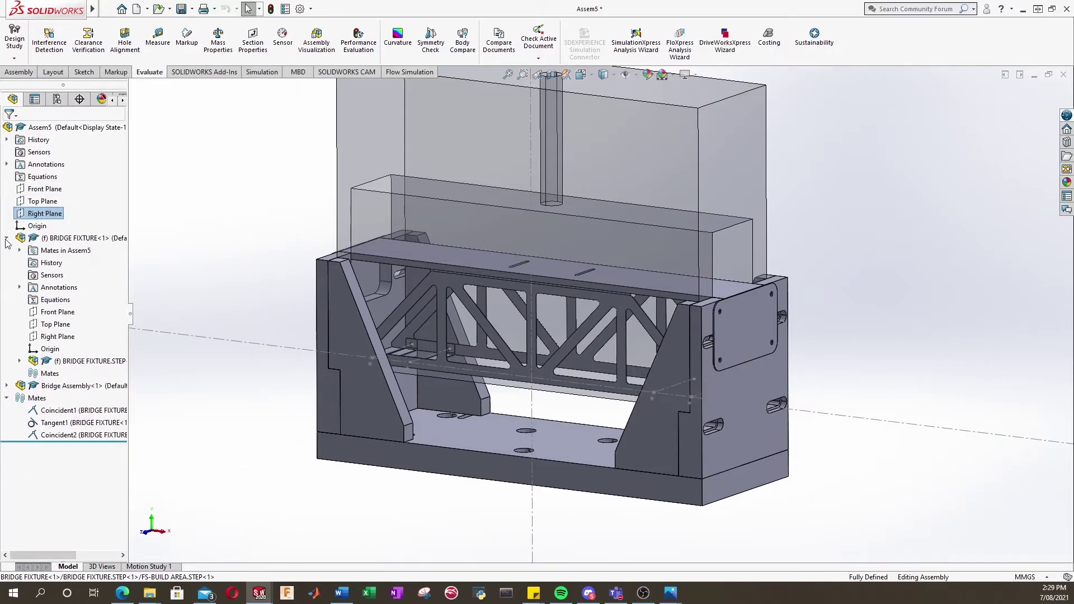
pyautogui.click(6, 239)
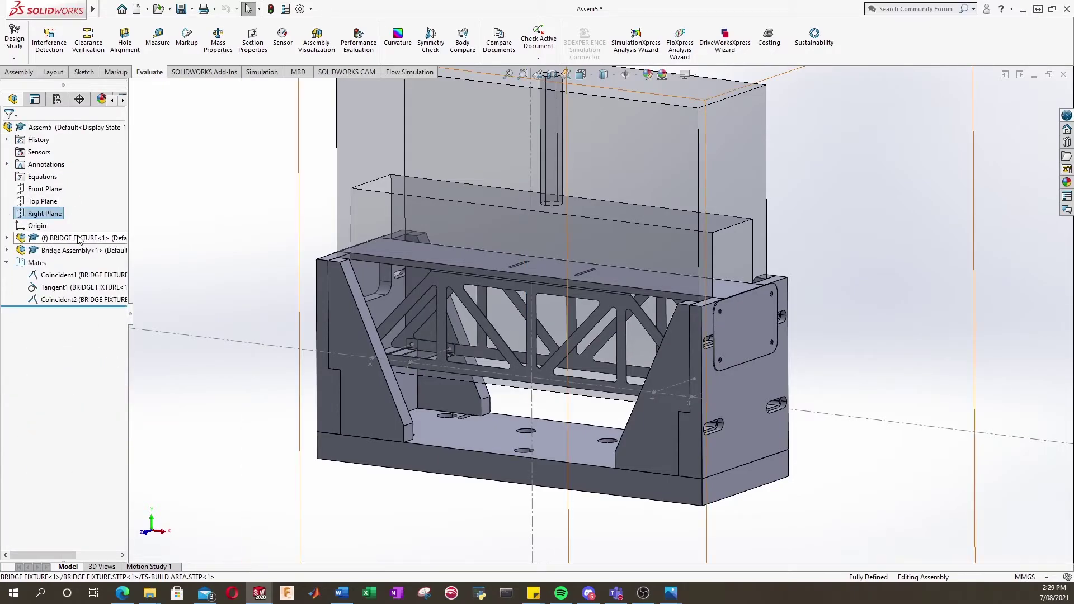
pyautogui.click(7, 238)
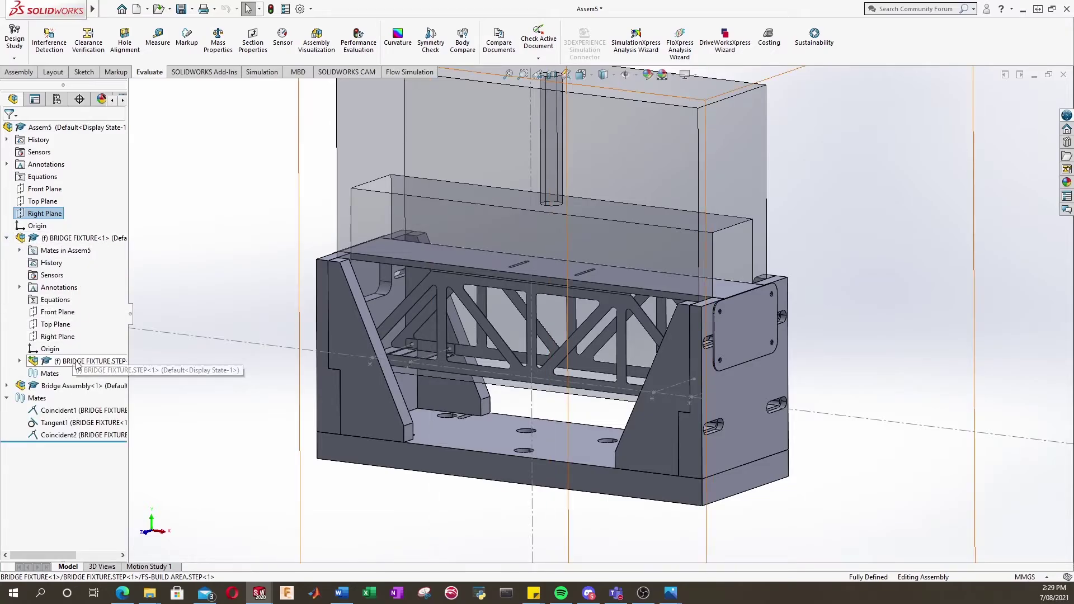
pyautogui.click(20, 361)
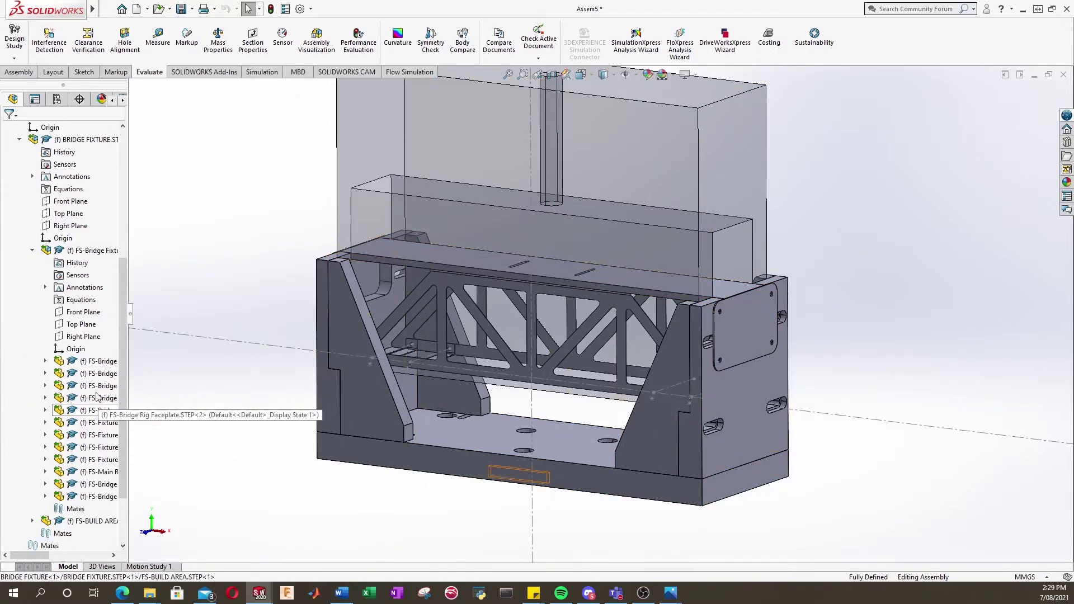
pyautogui.click(86, 253)
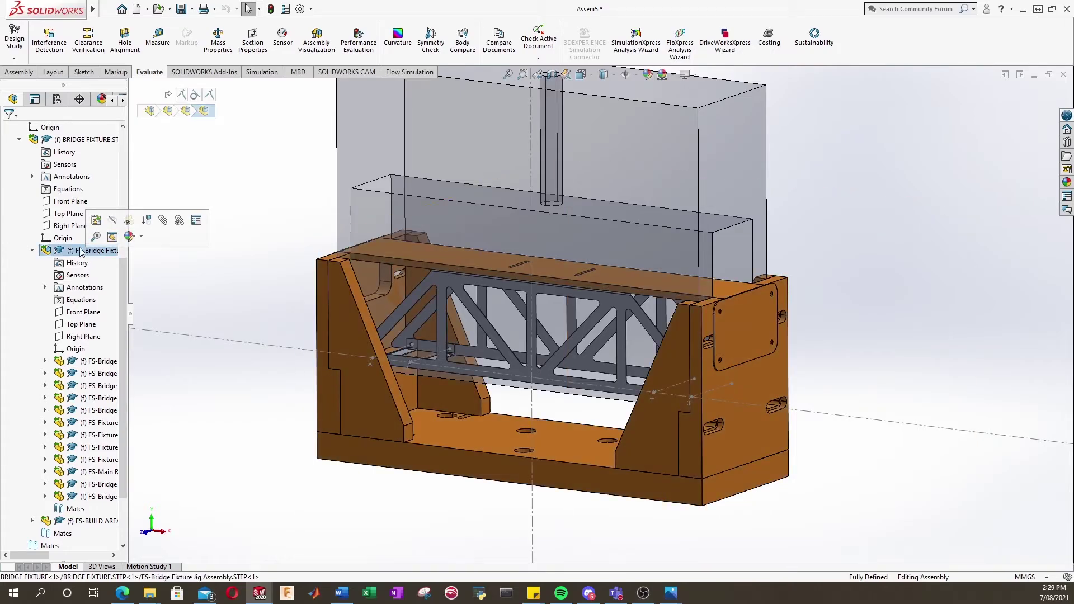
pyautogui.click(32, 250)
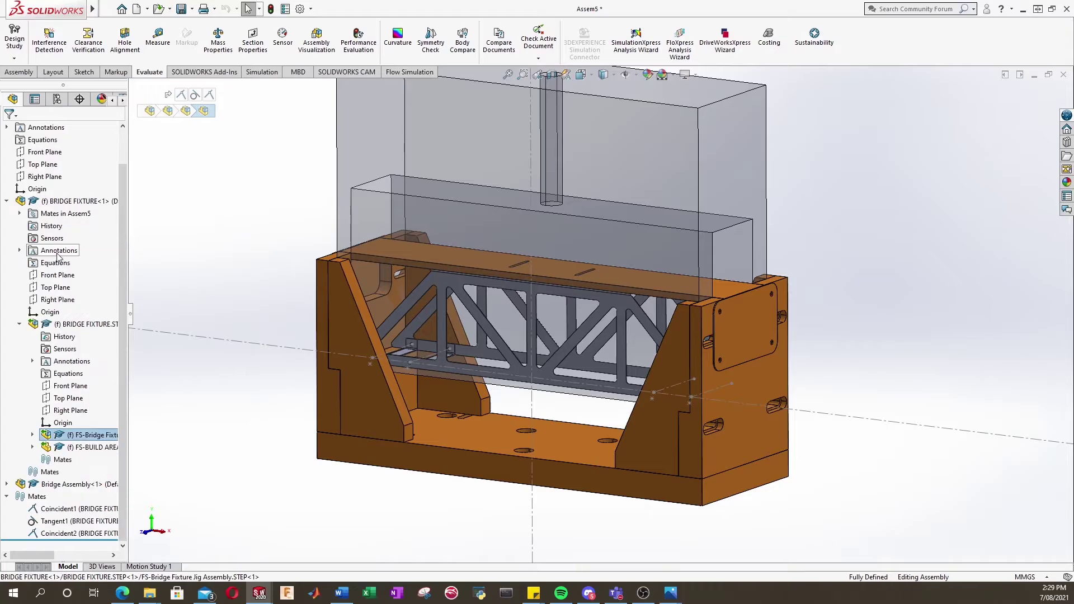
pyautogui.rightClick(80, 437)
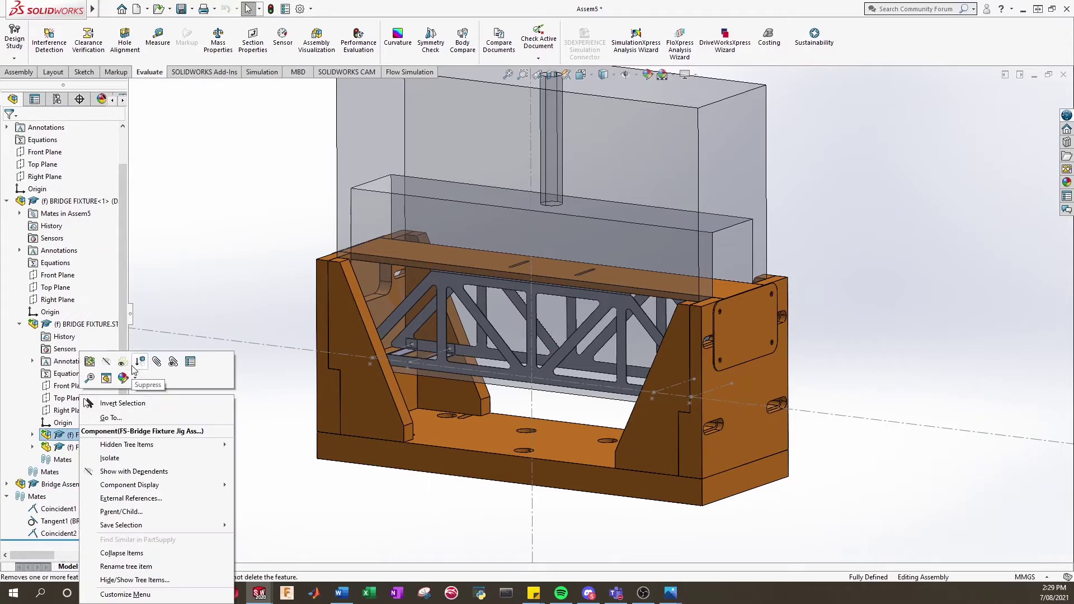
pyautogui.click(106, 362)
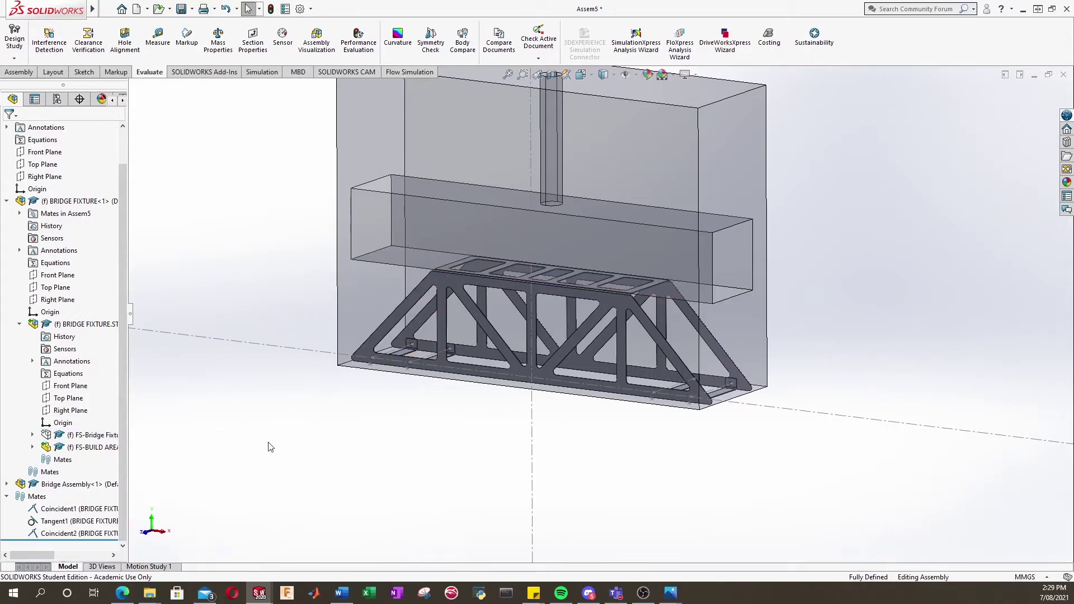
pyautogui.click(7, 201)
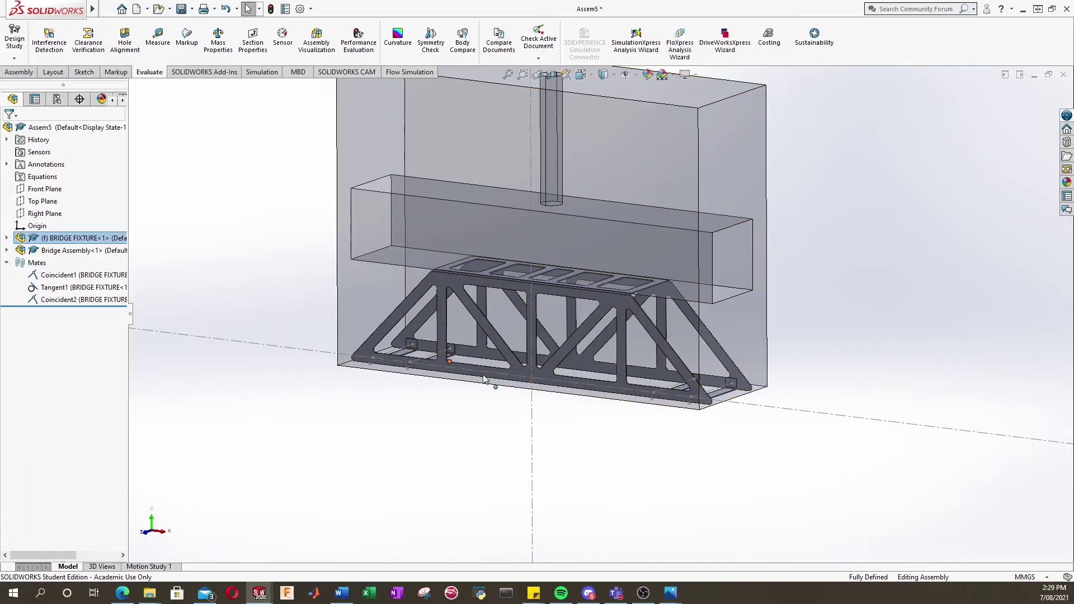
# Step: Examine from the end and at an angle how the bridge sits within the transparent build area volume, including its top plate and lower rails
pyautogui.scroll(2, 643, 358)
pyautogui.scroll(-2, 687, 333)
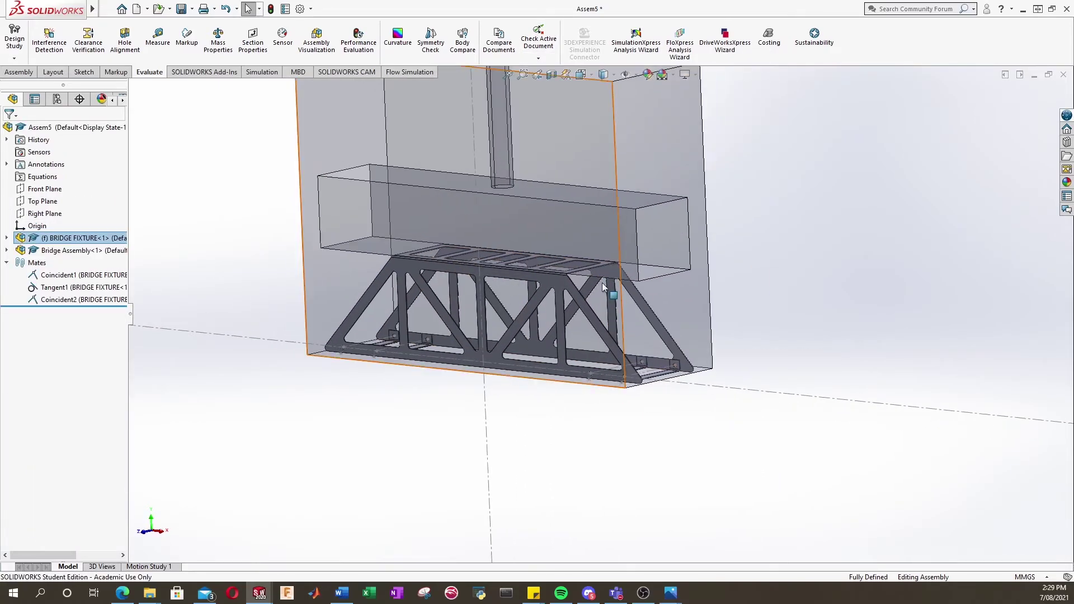
pyautogui.scroll(-6, 562, 286)
pyautogui.moveTo(546, 260); pyautogui.dragTo(500, 264, button='middle')
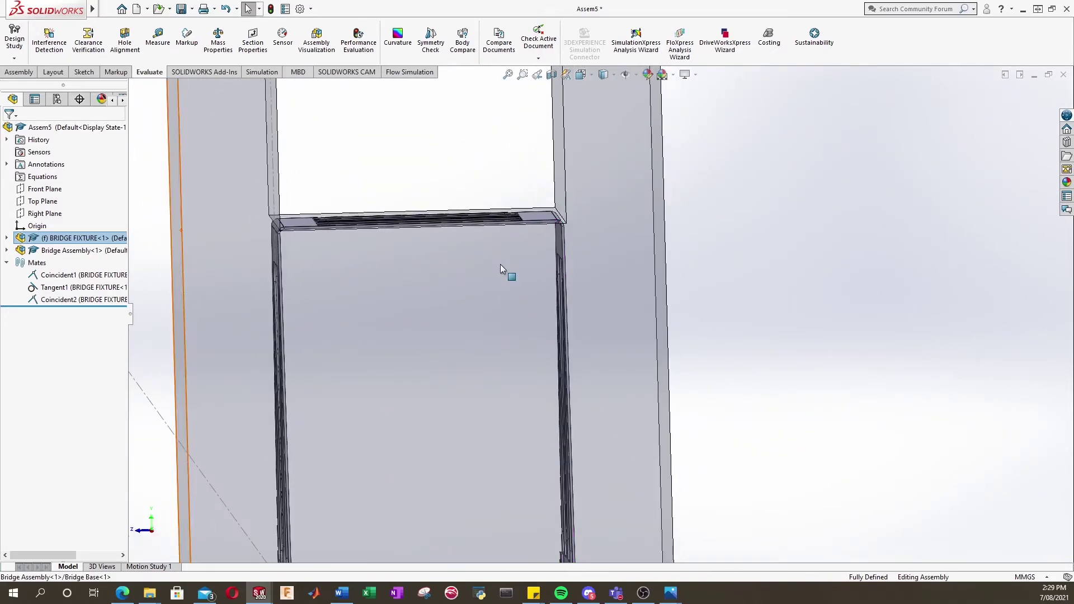
pyautogui.scroll(7, 514, 282)
pyautogui.scroll(-2, 539, 329)
pyautogui.moveTo(538, 330); pyautogui.dragTo(594, 335, button='middle')
pyautogui.scroll(3, 601, 330)
pyautogui.scroll(-2, 678, 296)
pyautogui.moveTo(522, 297); pyautogui.dragTo(572, 356, button='middle')
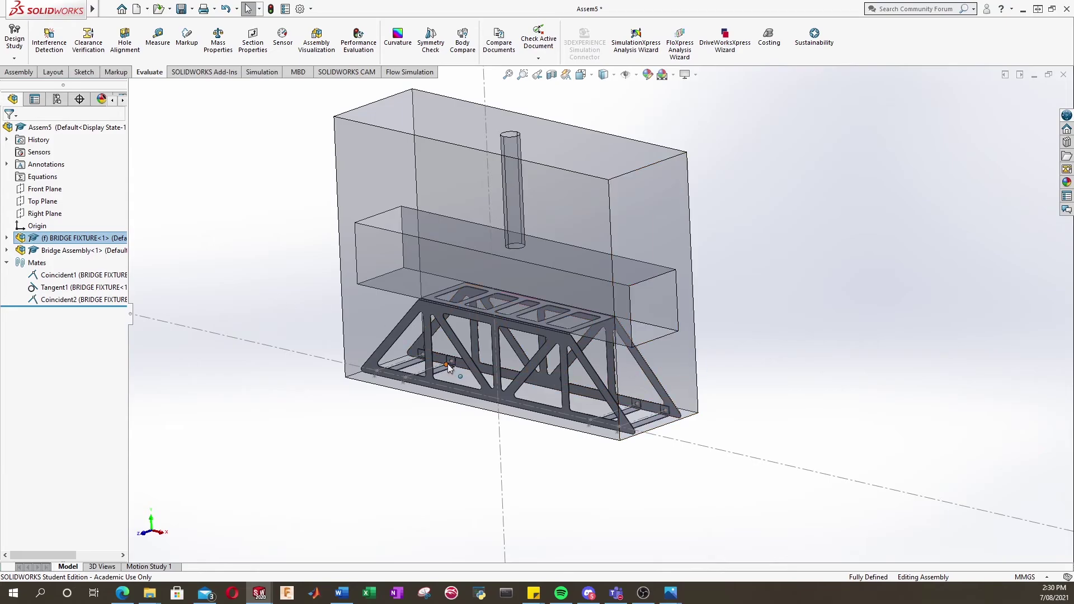
pyautogui.scroll(-3, 489, 341)
pyautogui.scroll(3, 498, 347)
pyautogui.scroll(-2, 796, 392)
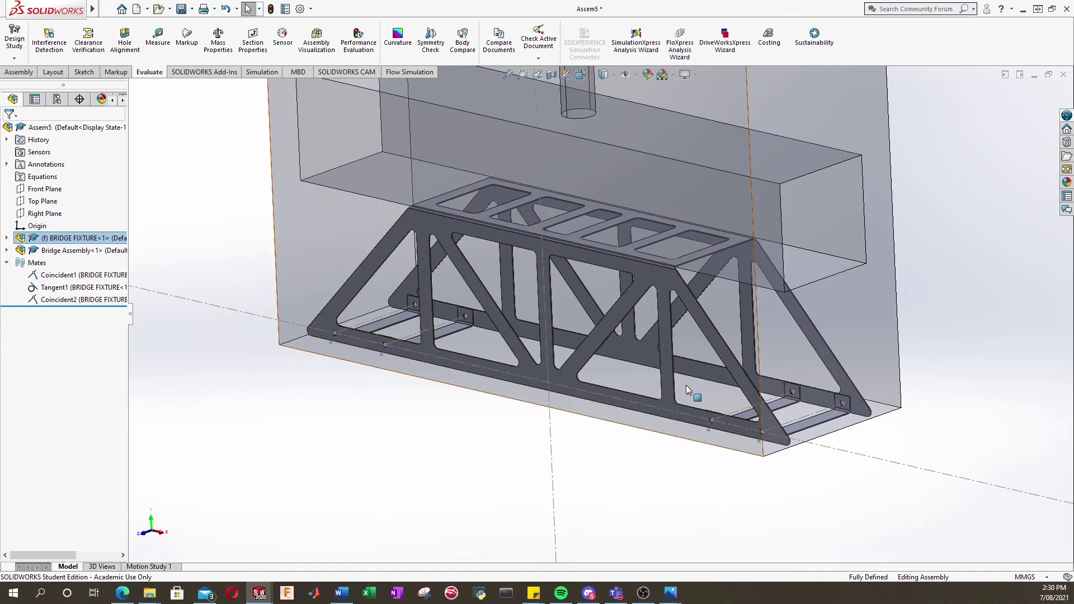
pyautogui.moveTo(733, 219); pyautogui.dragTo(754, 205, button='middle')
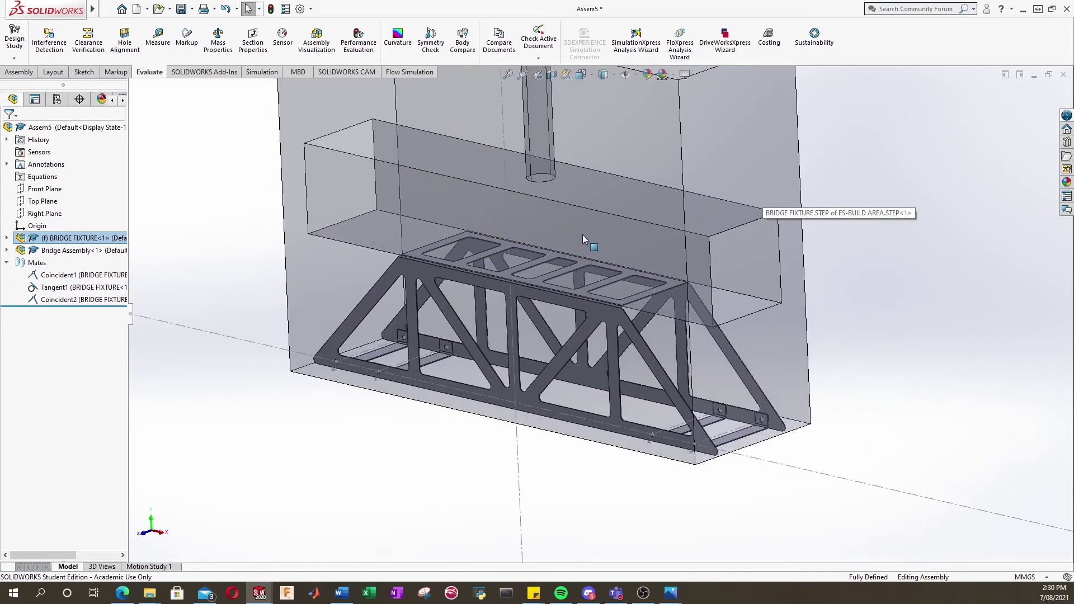
pyautogui.moveTo(582, 234); pyautogui.dragTo(640, 210, button='middle')
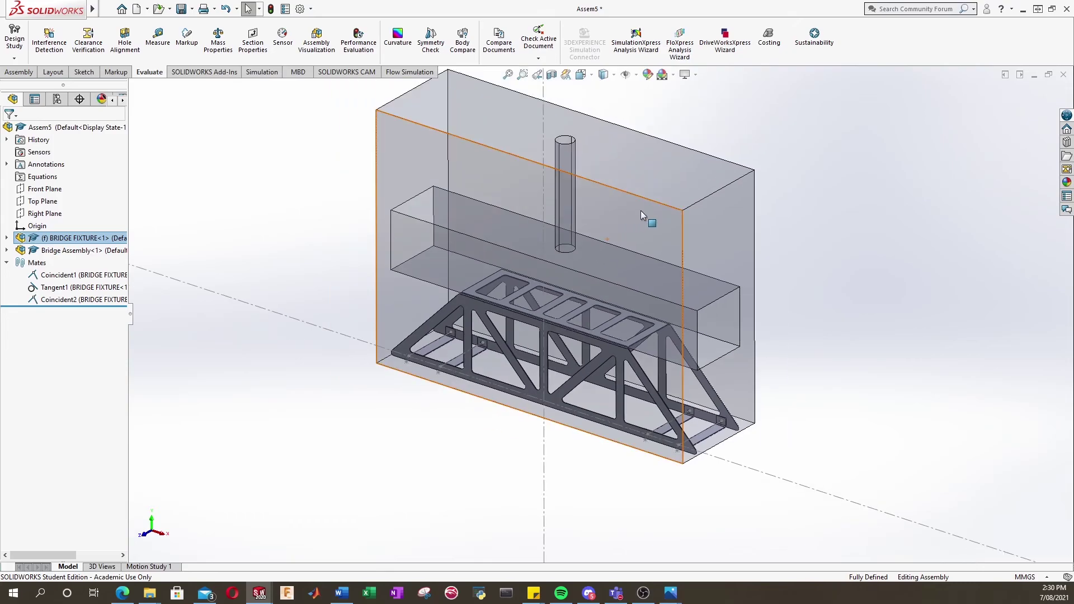